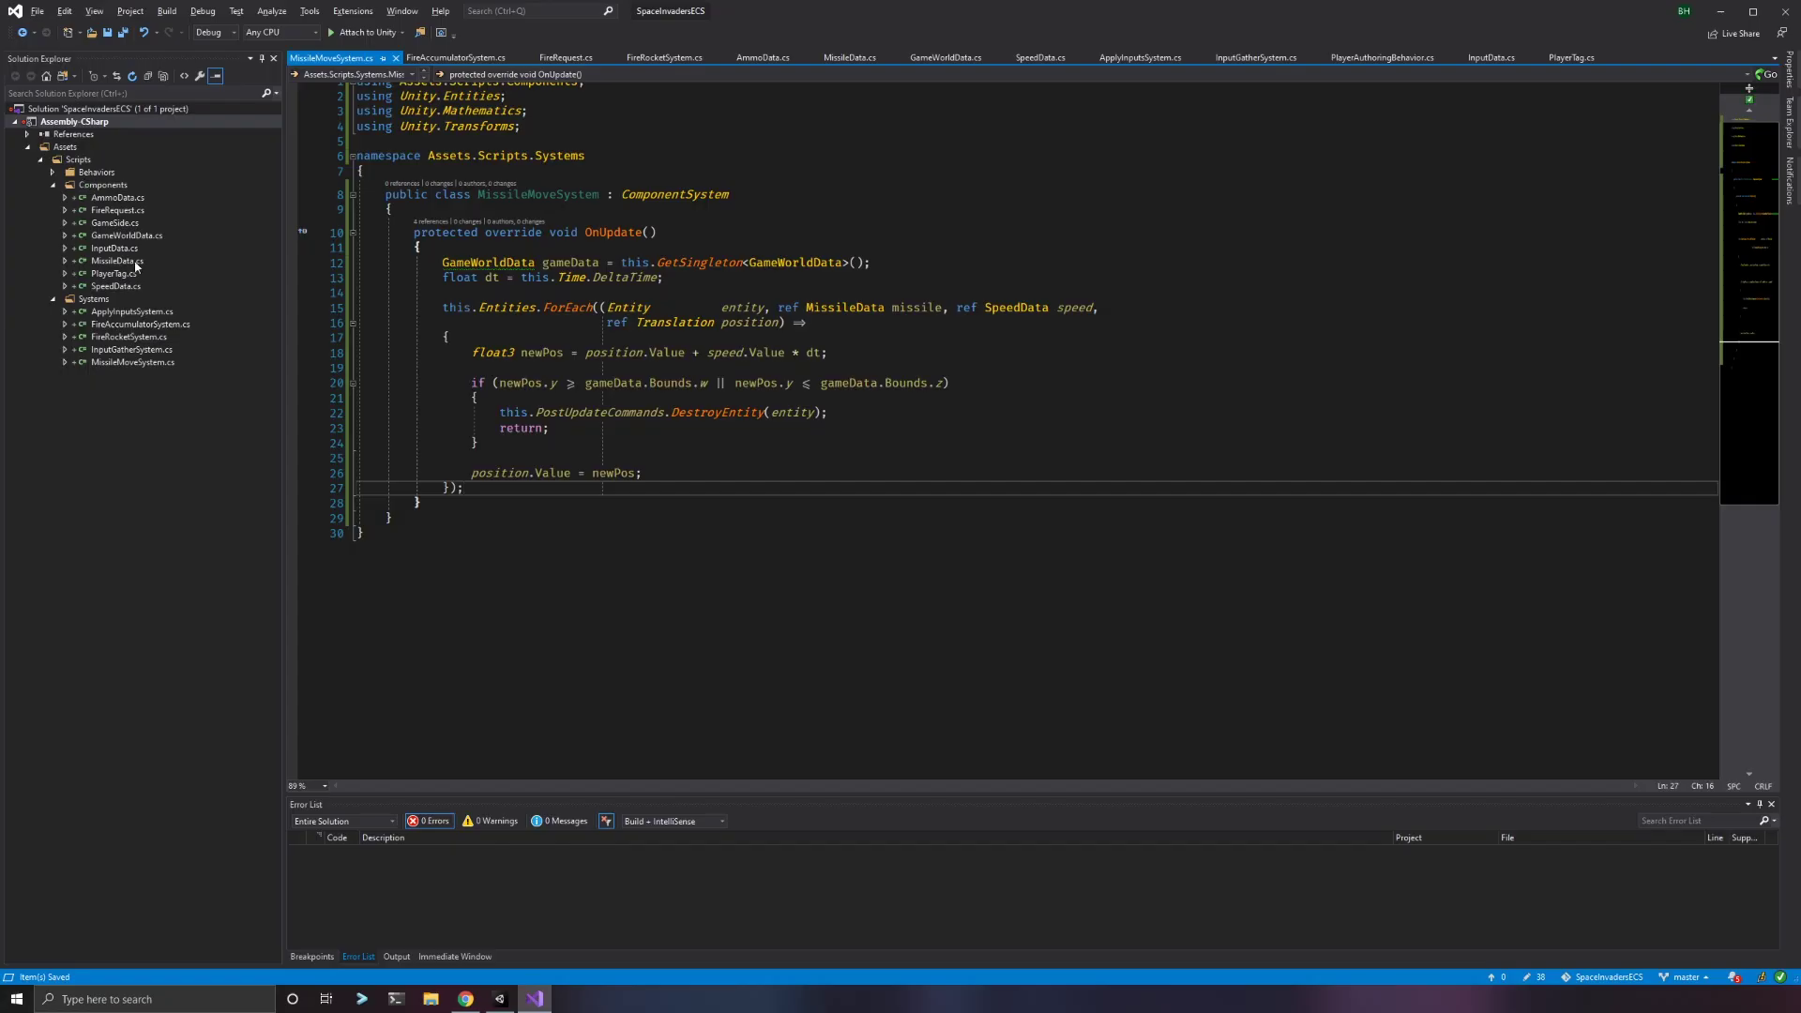
# Switch to Unity, create an empty GameObject named MotherShip in the Game scene, and reset its transform.
pyautogui.click(500, 999)
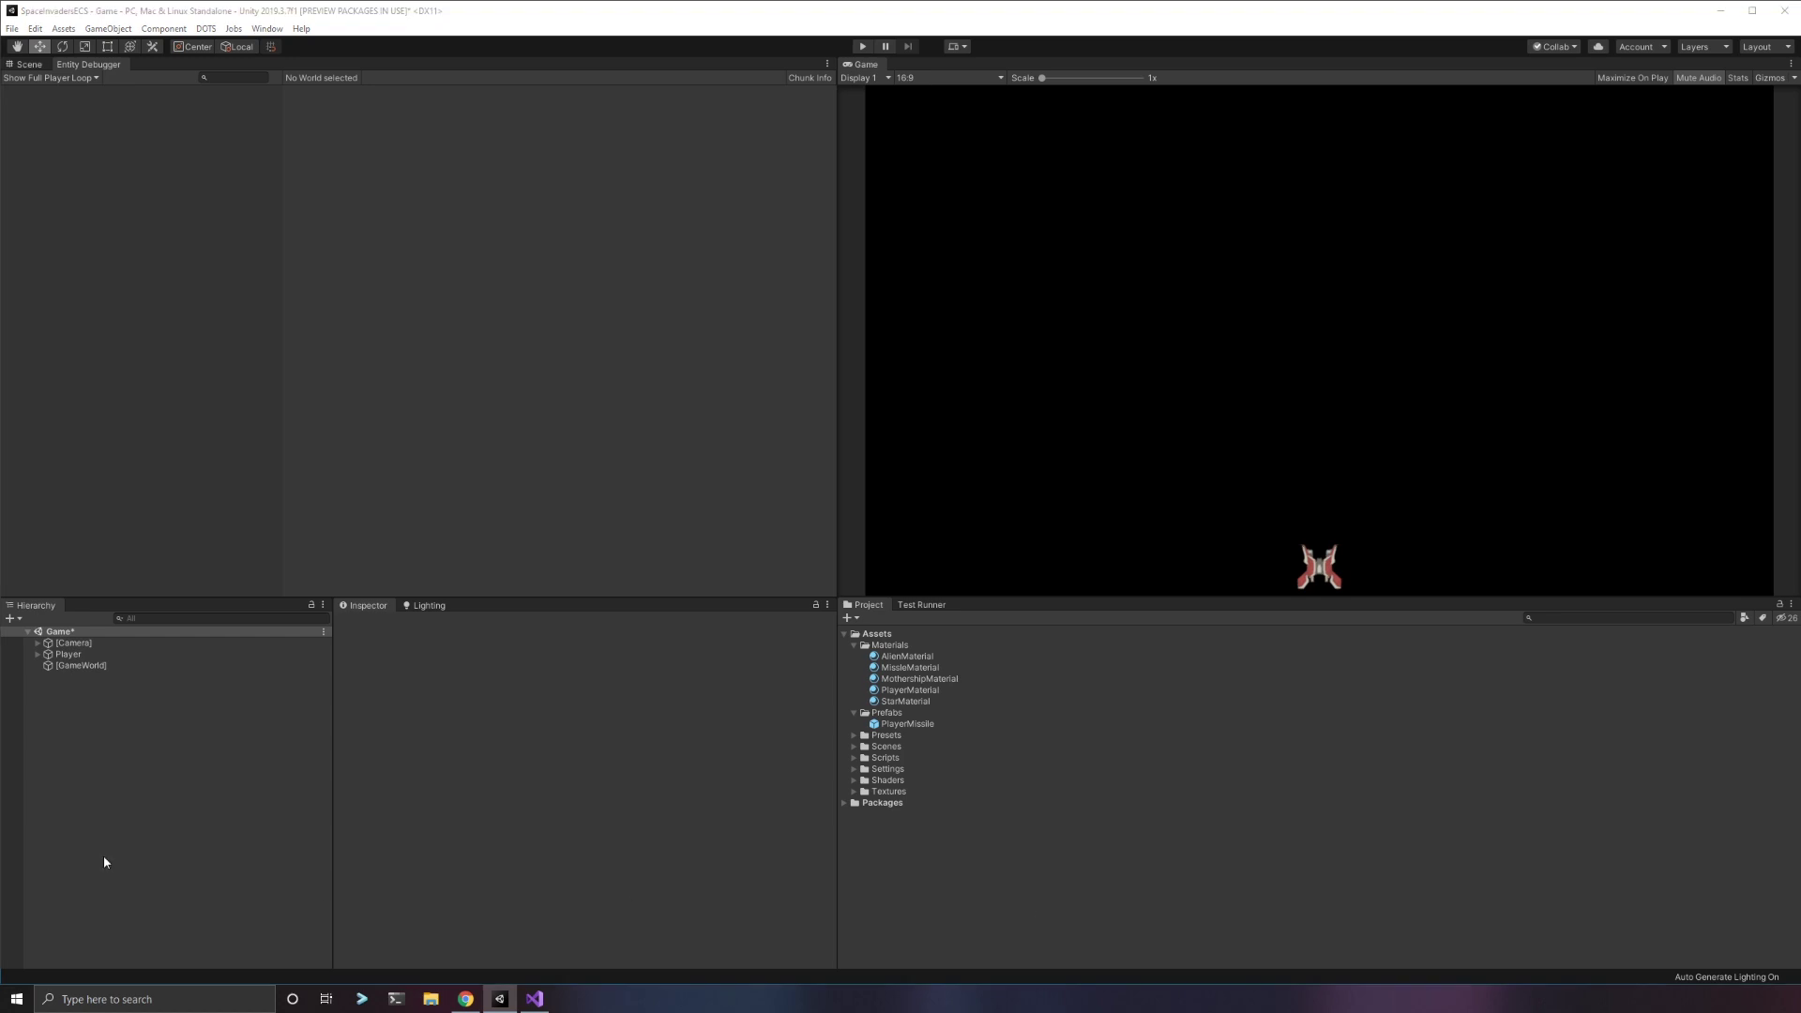
pyautogui.rightClick(98, 727)
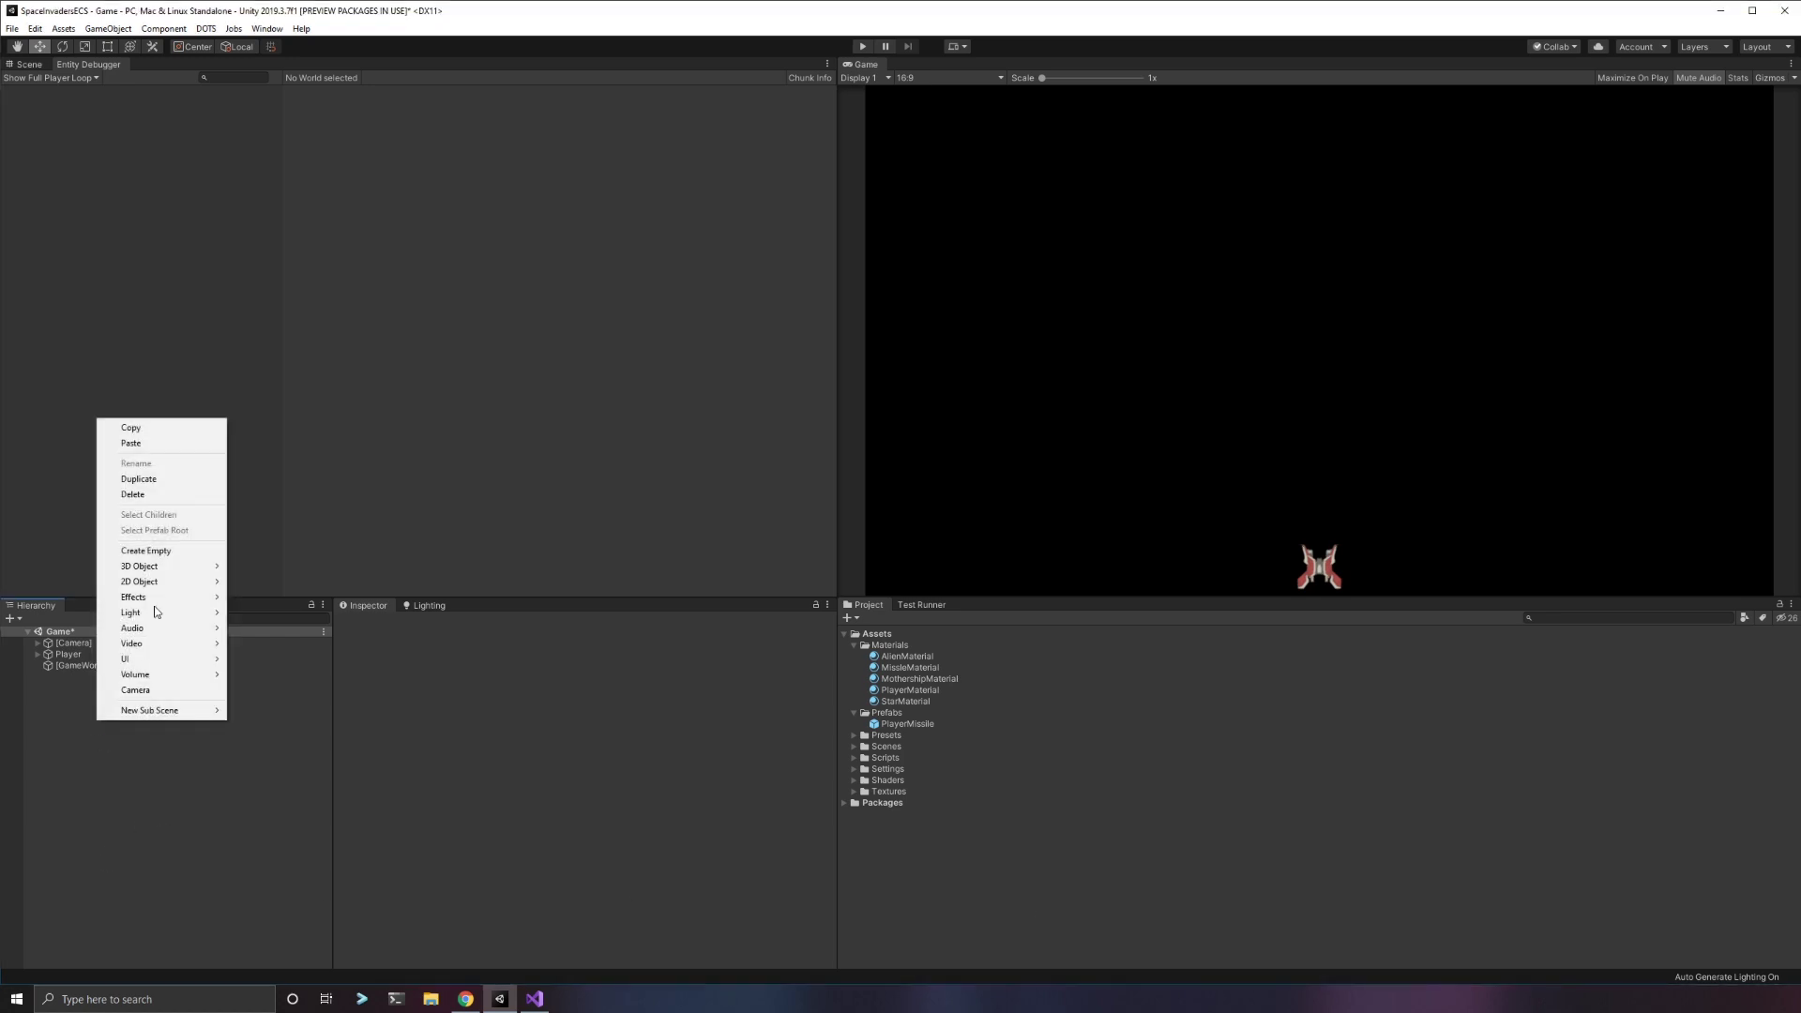
pyautogui.click(177, 548)
pyautogui.click(439, 626)
pyautogui.write('MotherShip')
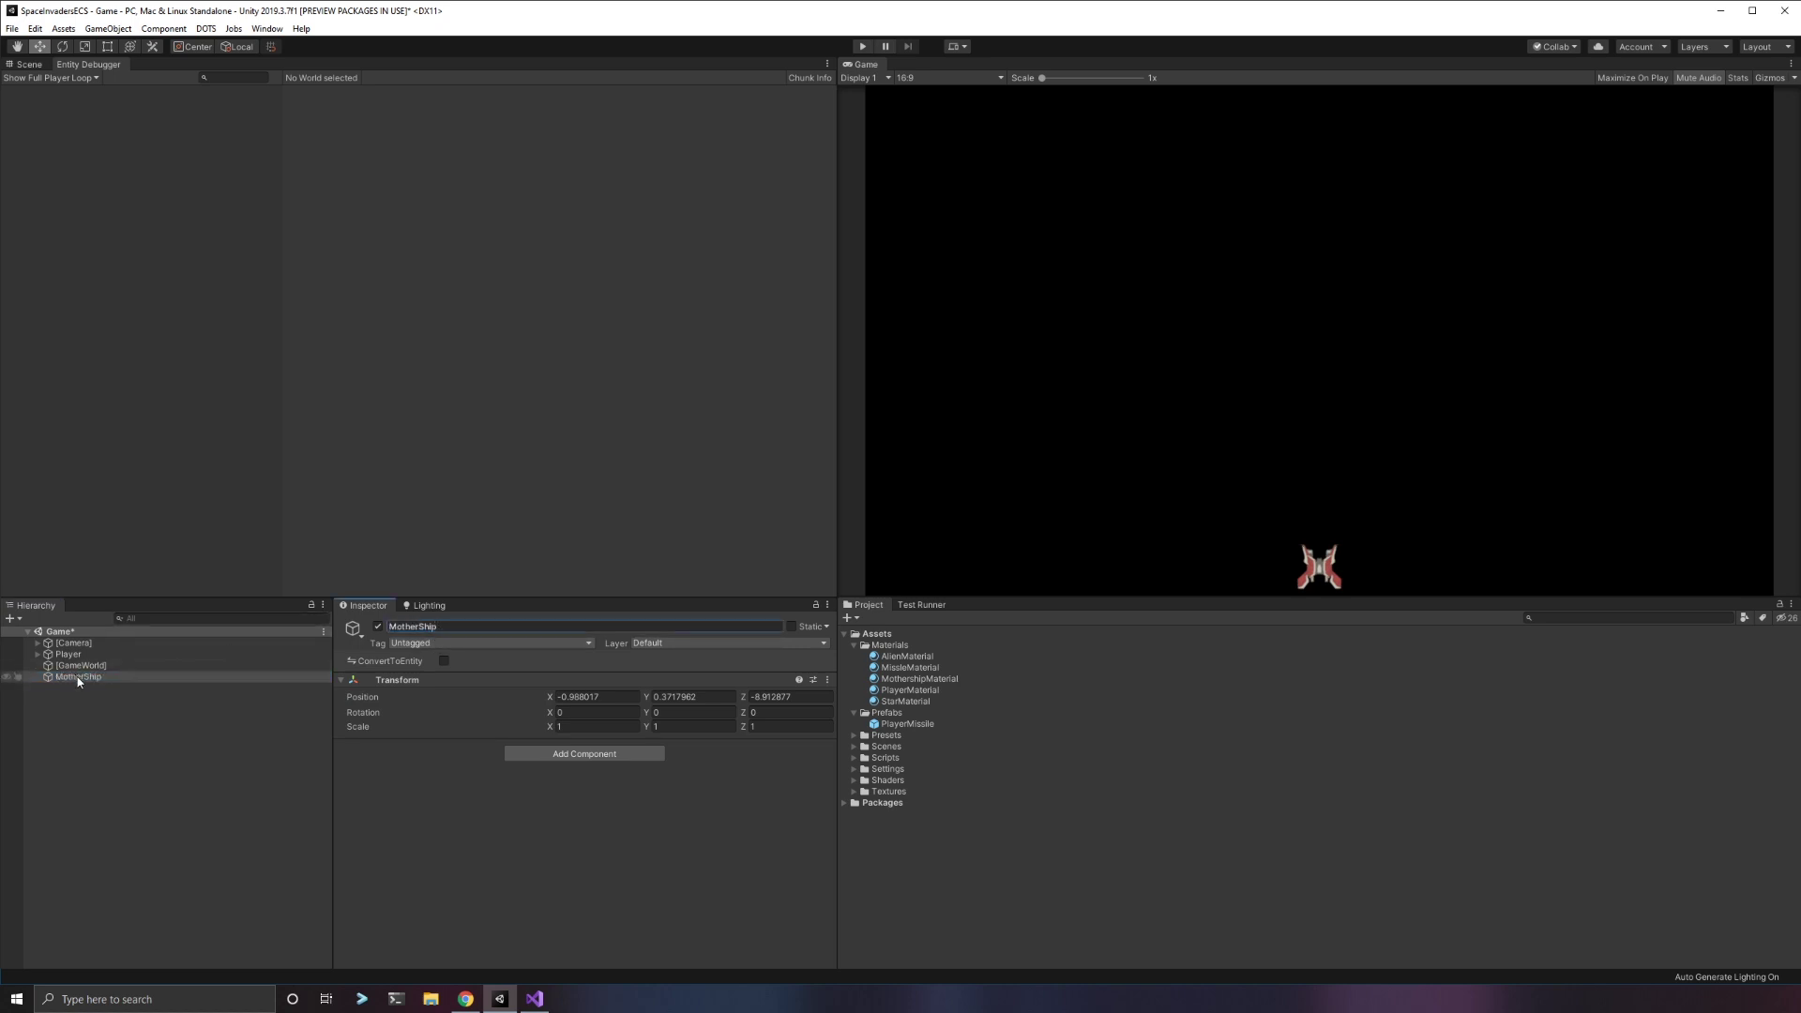
pyautogui.rightClick(388, 682)
pyautogui.click(392, 689)
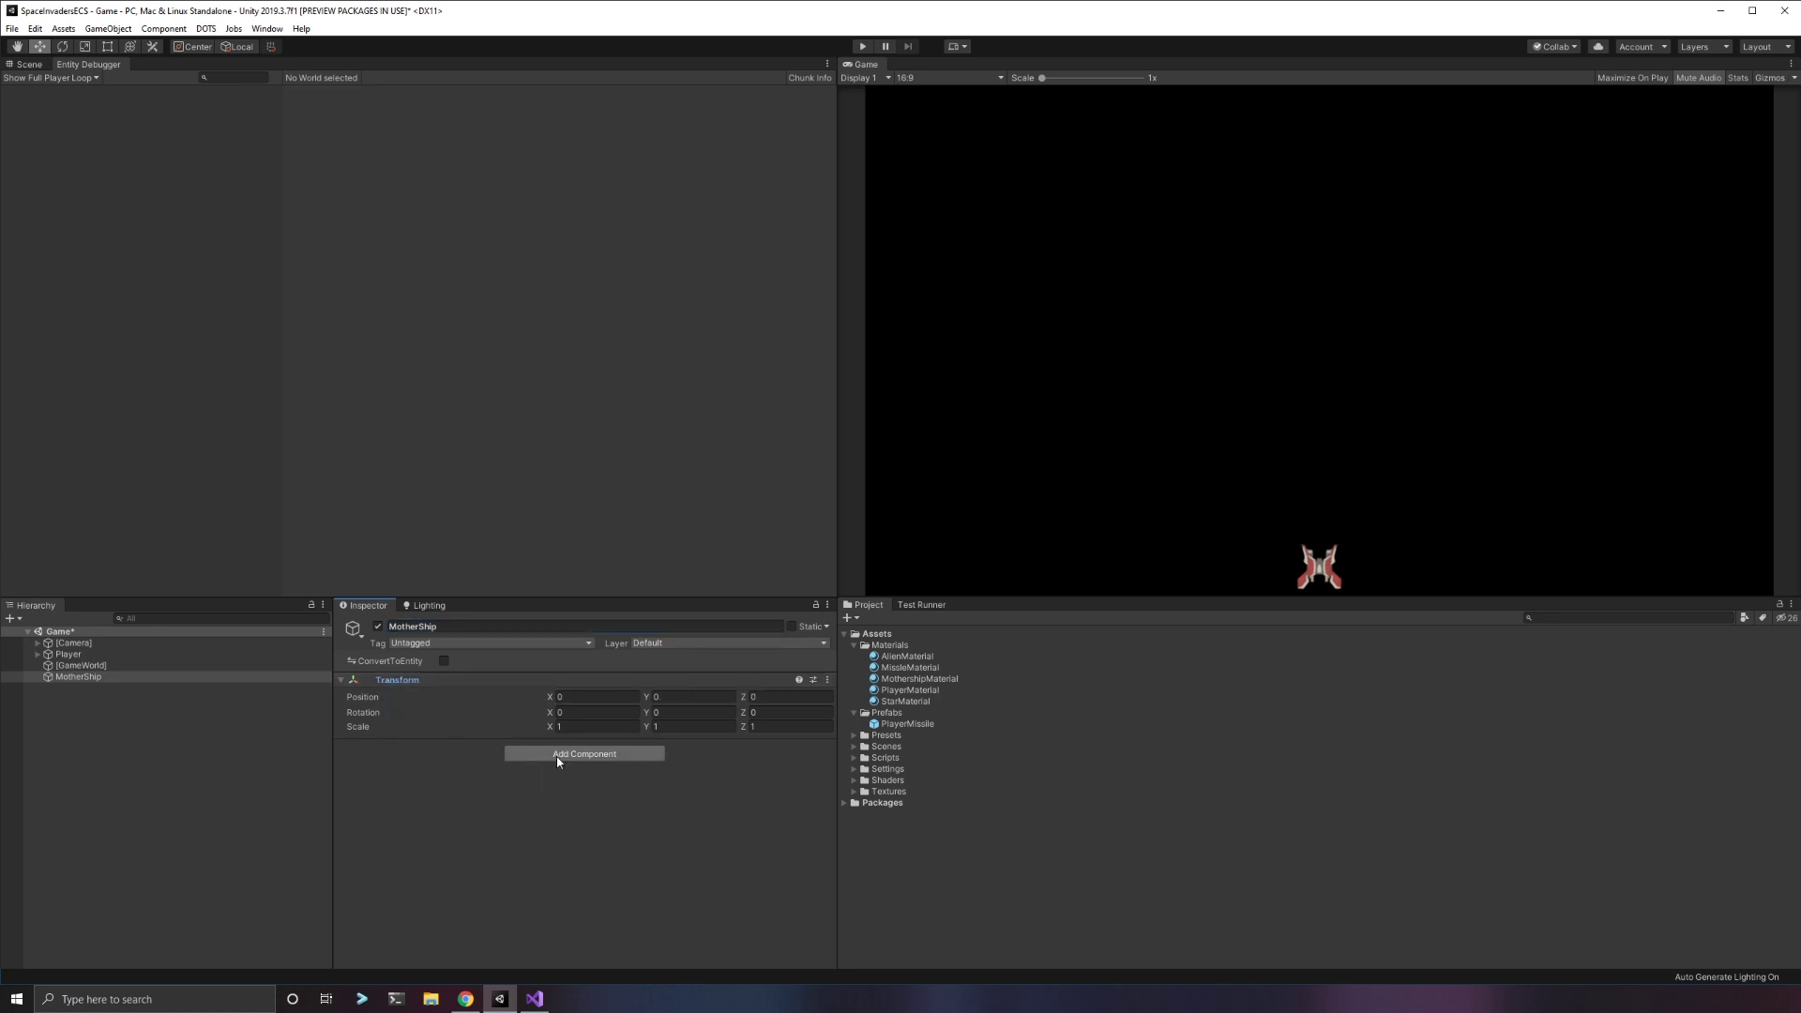
# Switch to Visual Studio and create a new struct named TeamData in the Components folder.
pyautogui.click(535, 999)
pyautogui.rightClick(85, 200)
pyautogui.click(90, 188)
pyautogui.rightClick(89, 188)
pyautogui.moveTo(143, 197)
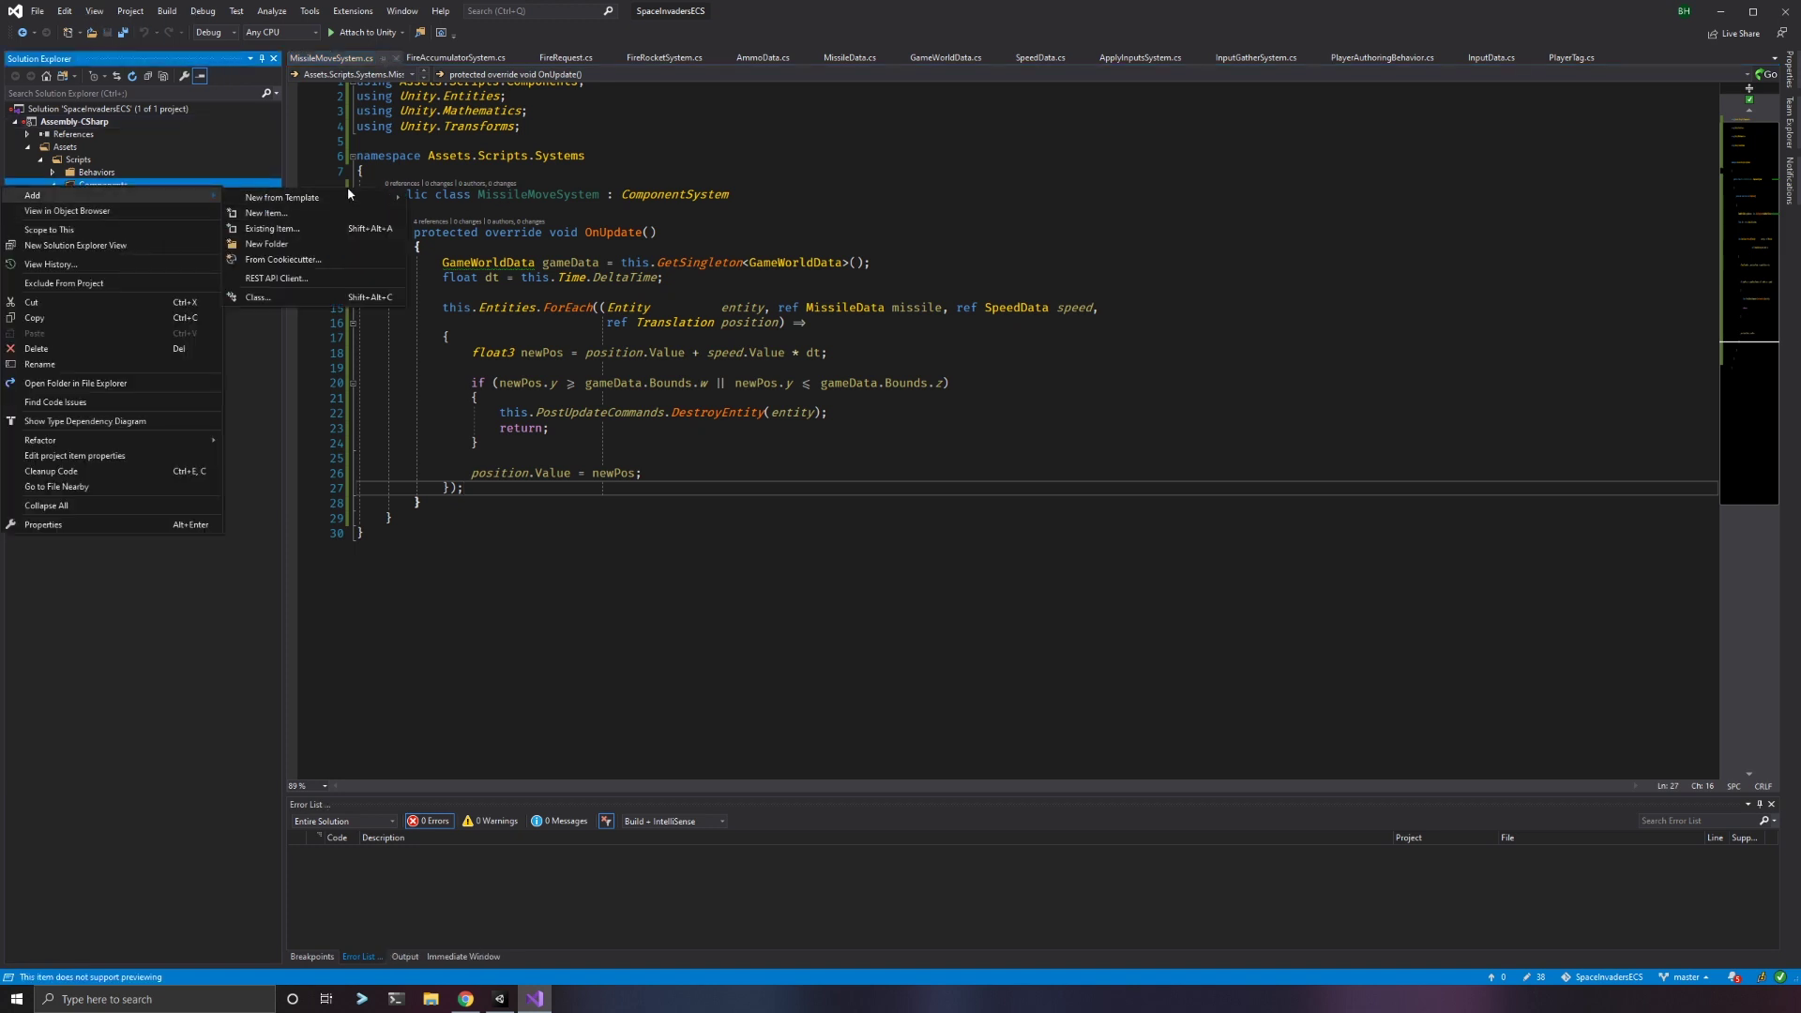
pyautogui.moveTo(351, 193)
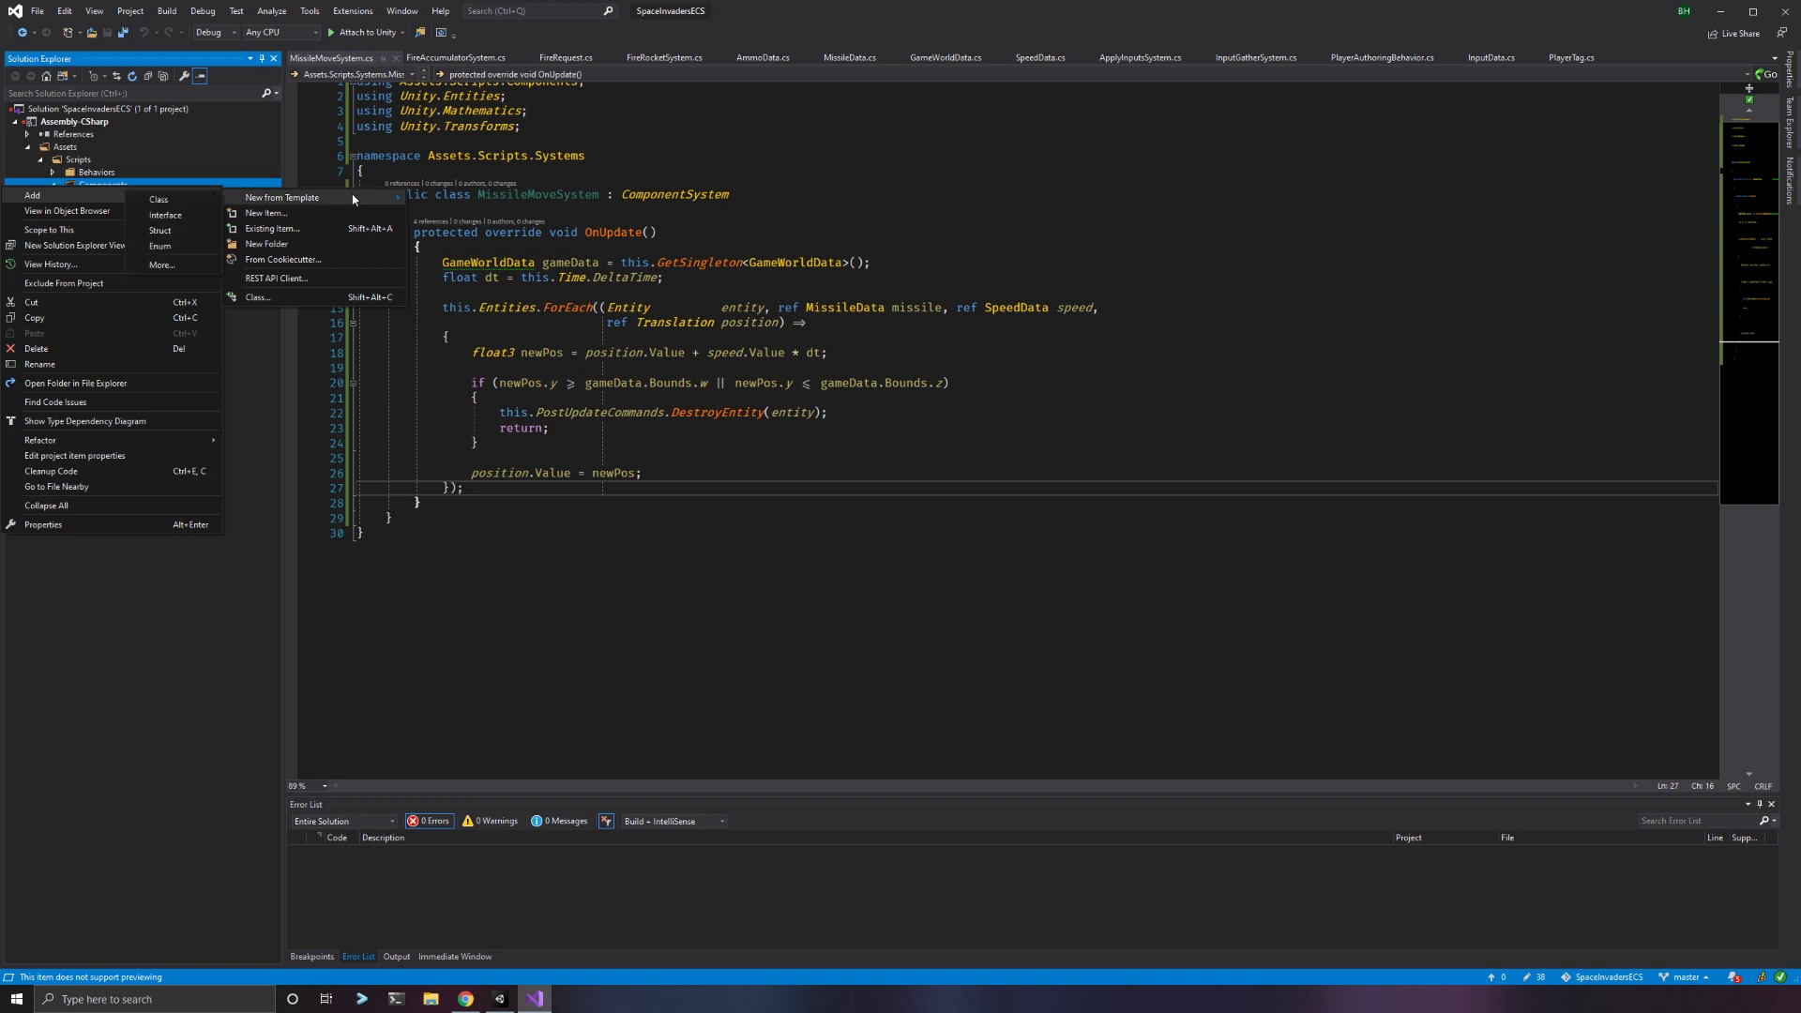
pyautogui.click(178, 232)
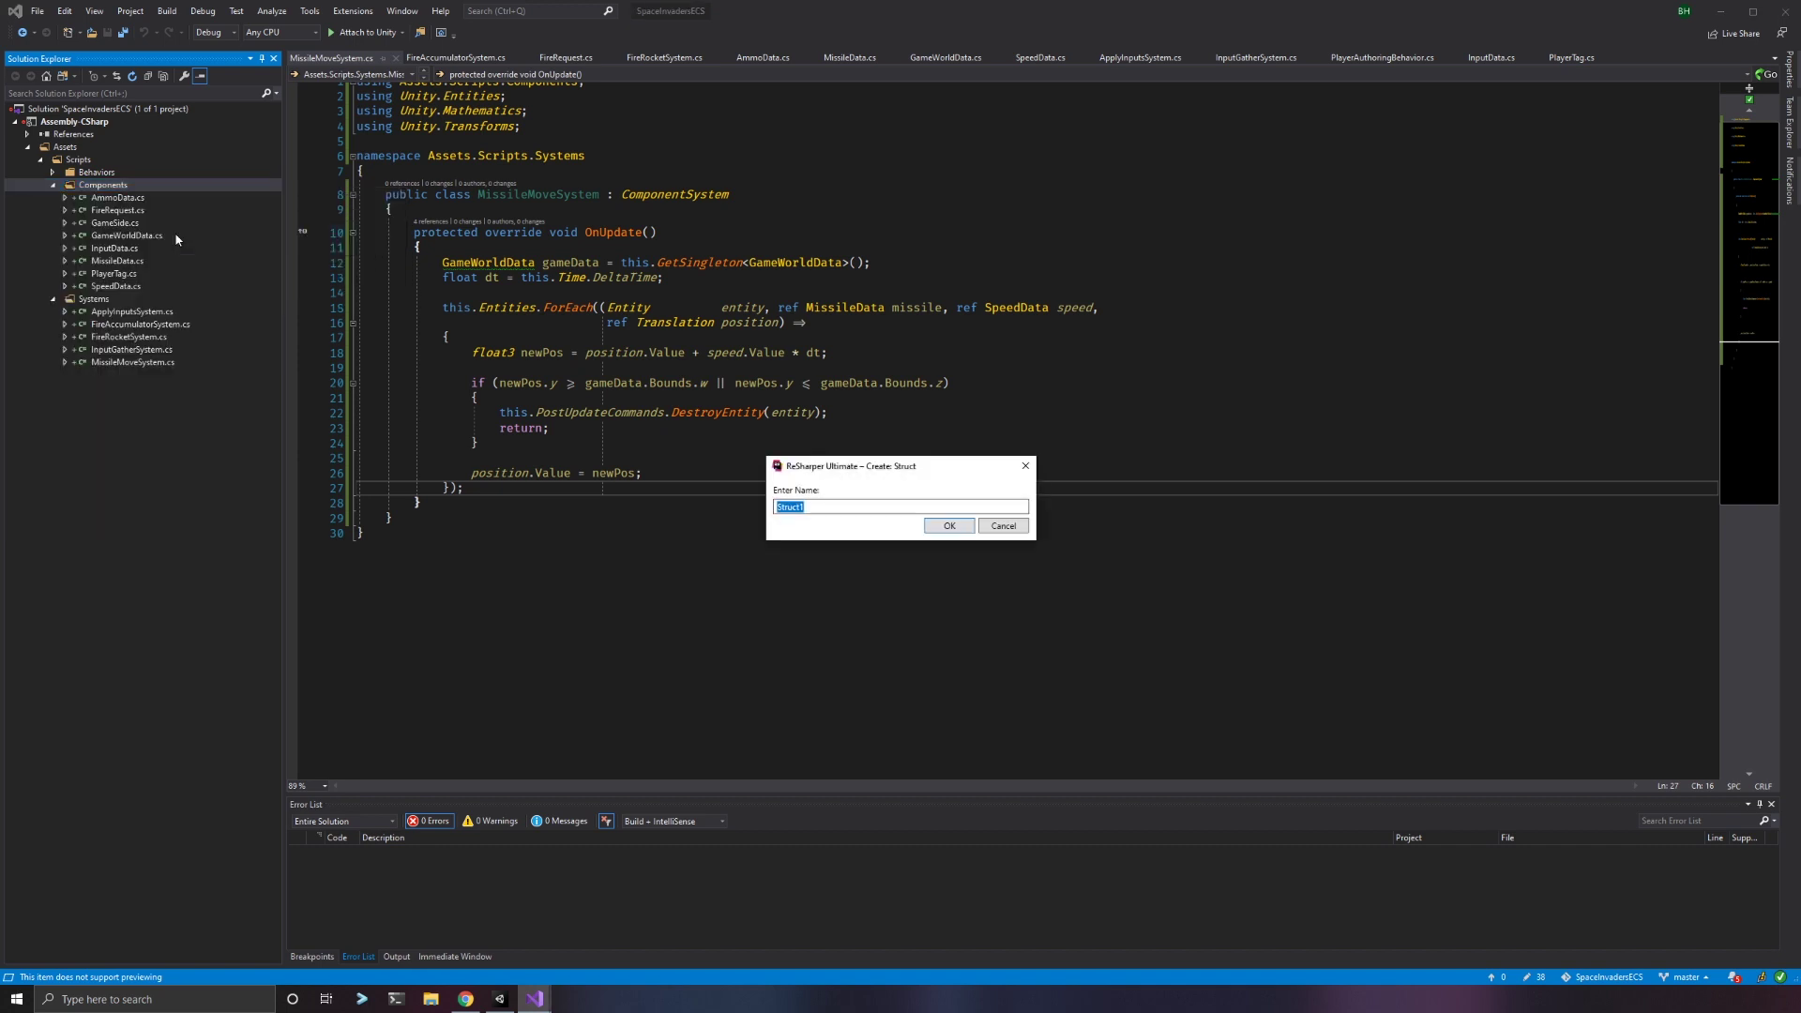
pyautogui.write('EnemyTag')
pyautogui.press('Return')
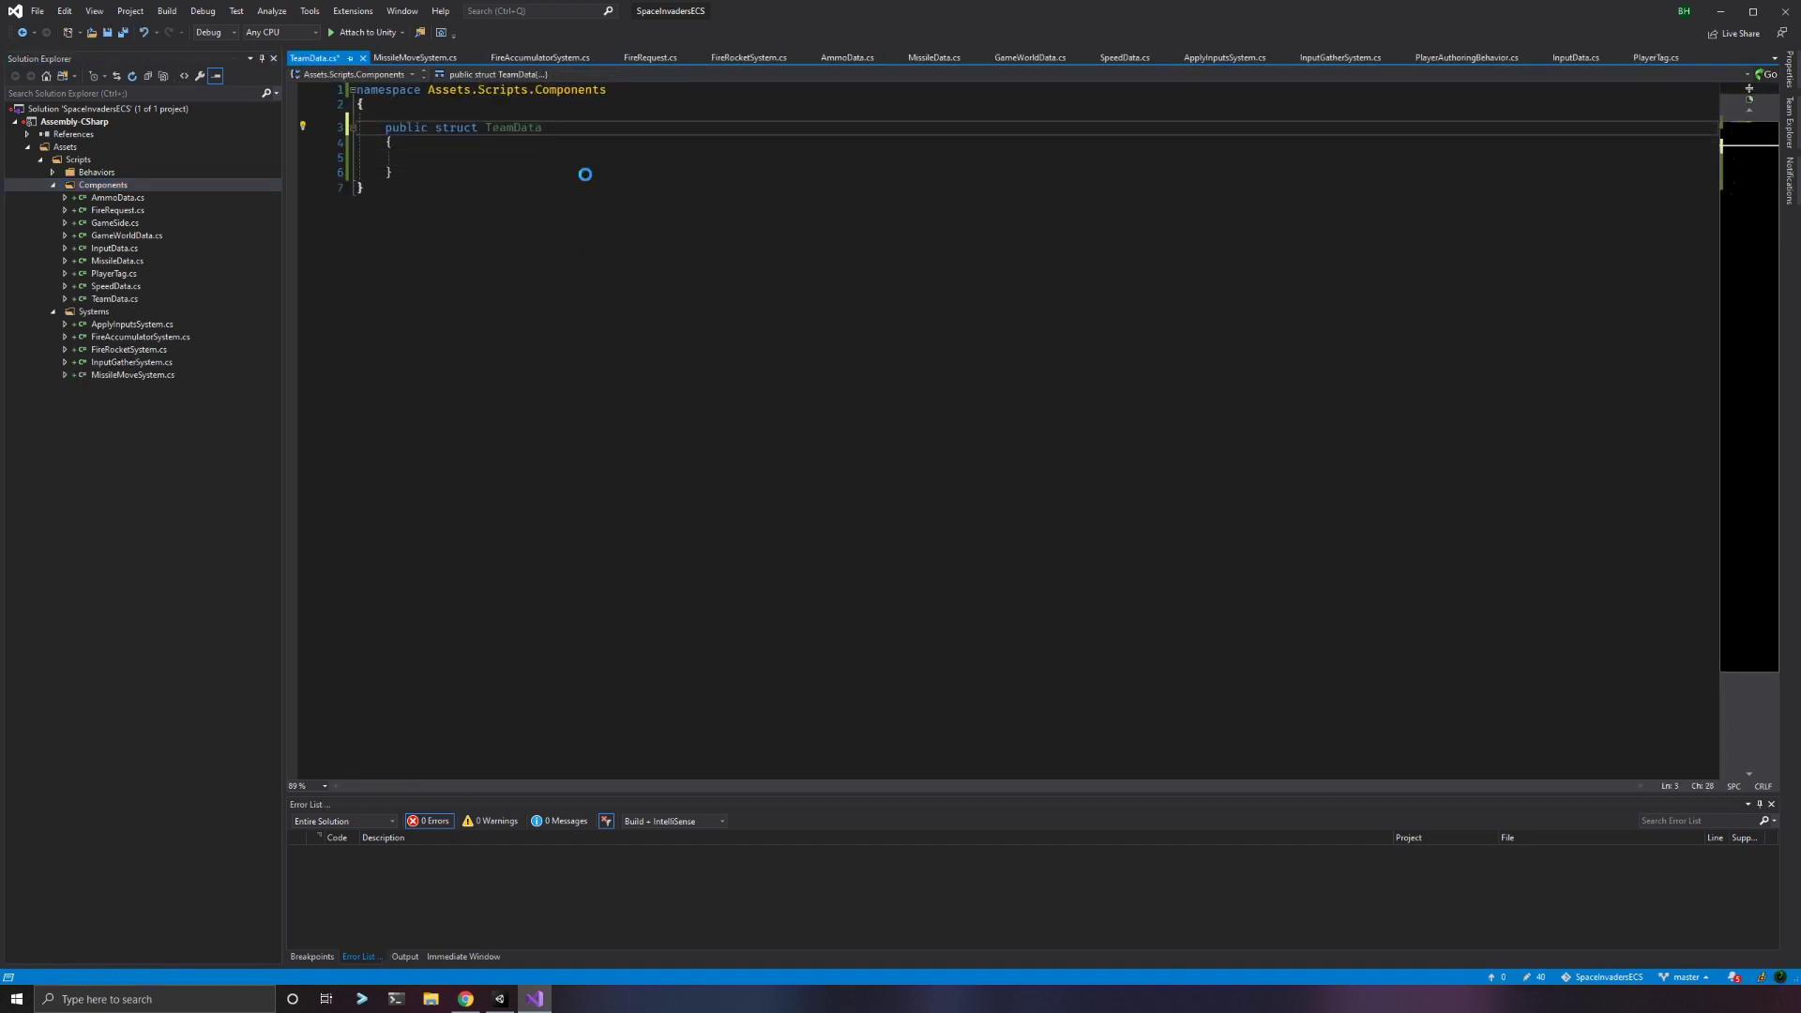
# Make the TeamData struct implement IComponentData and mark it with the GenerateAuthoringComponent attribute.
pyautogui.write(': ')
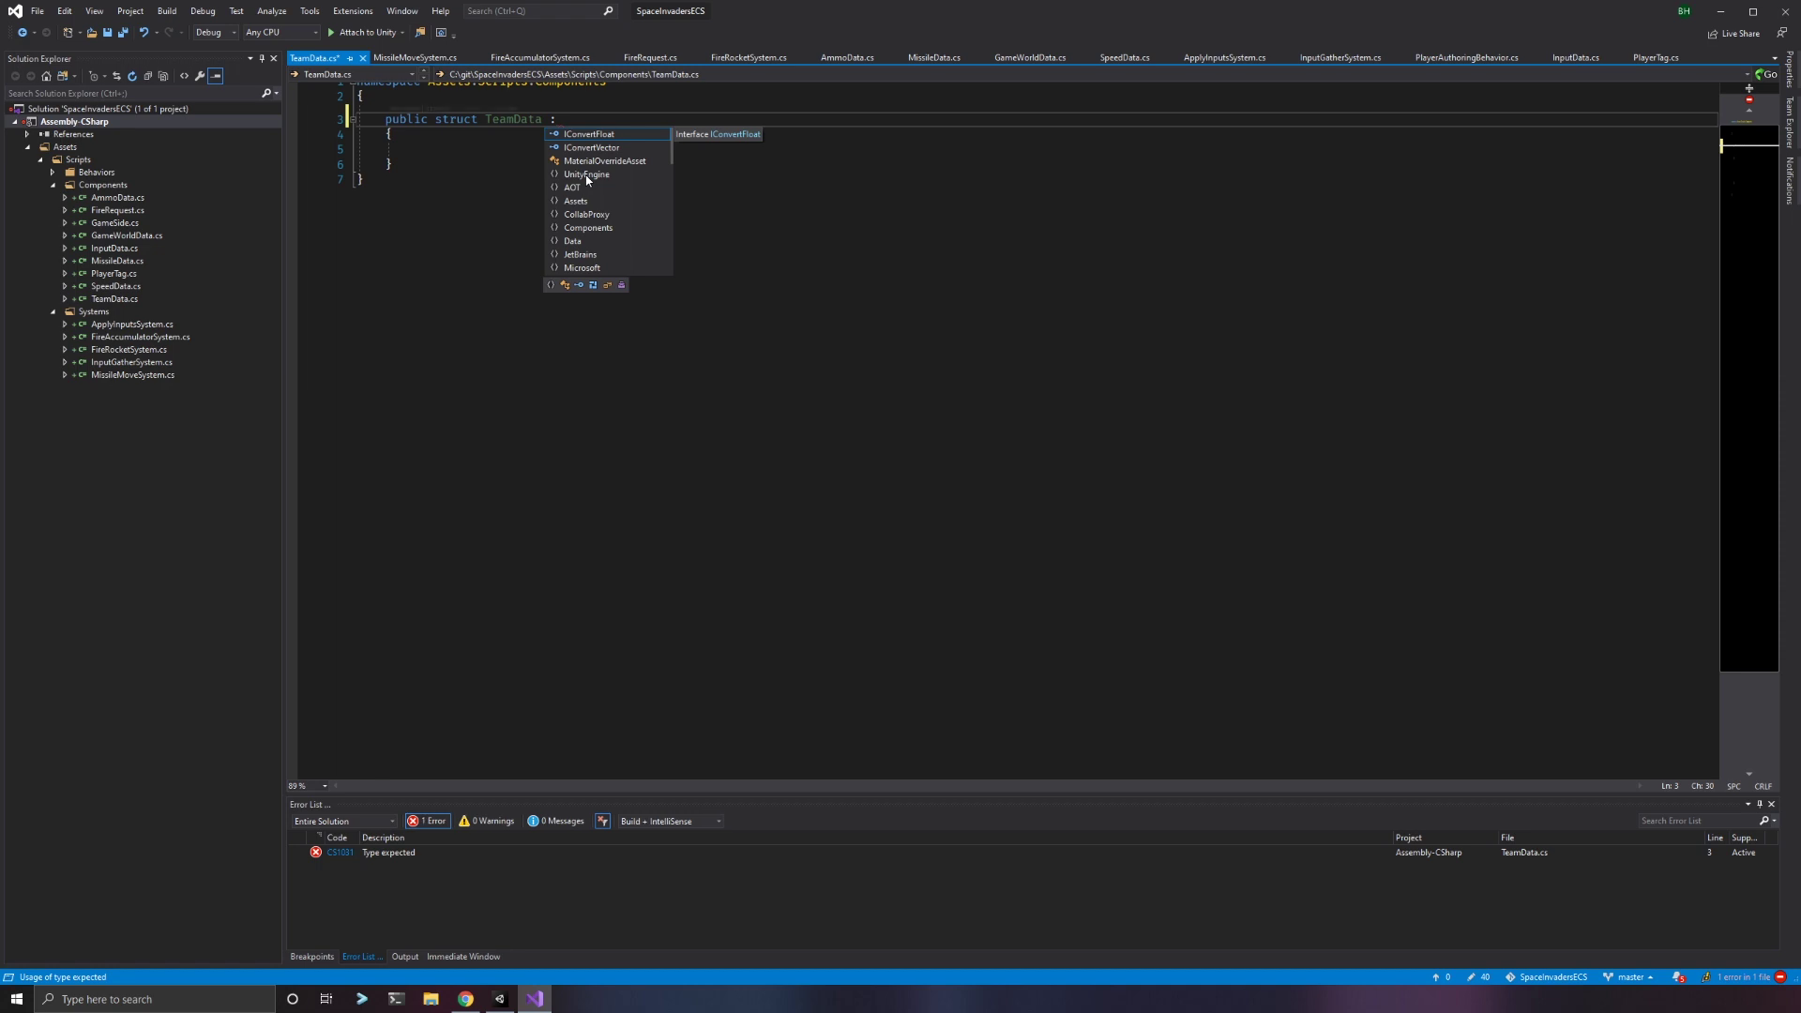
pyautogui.write('IC')
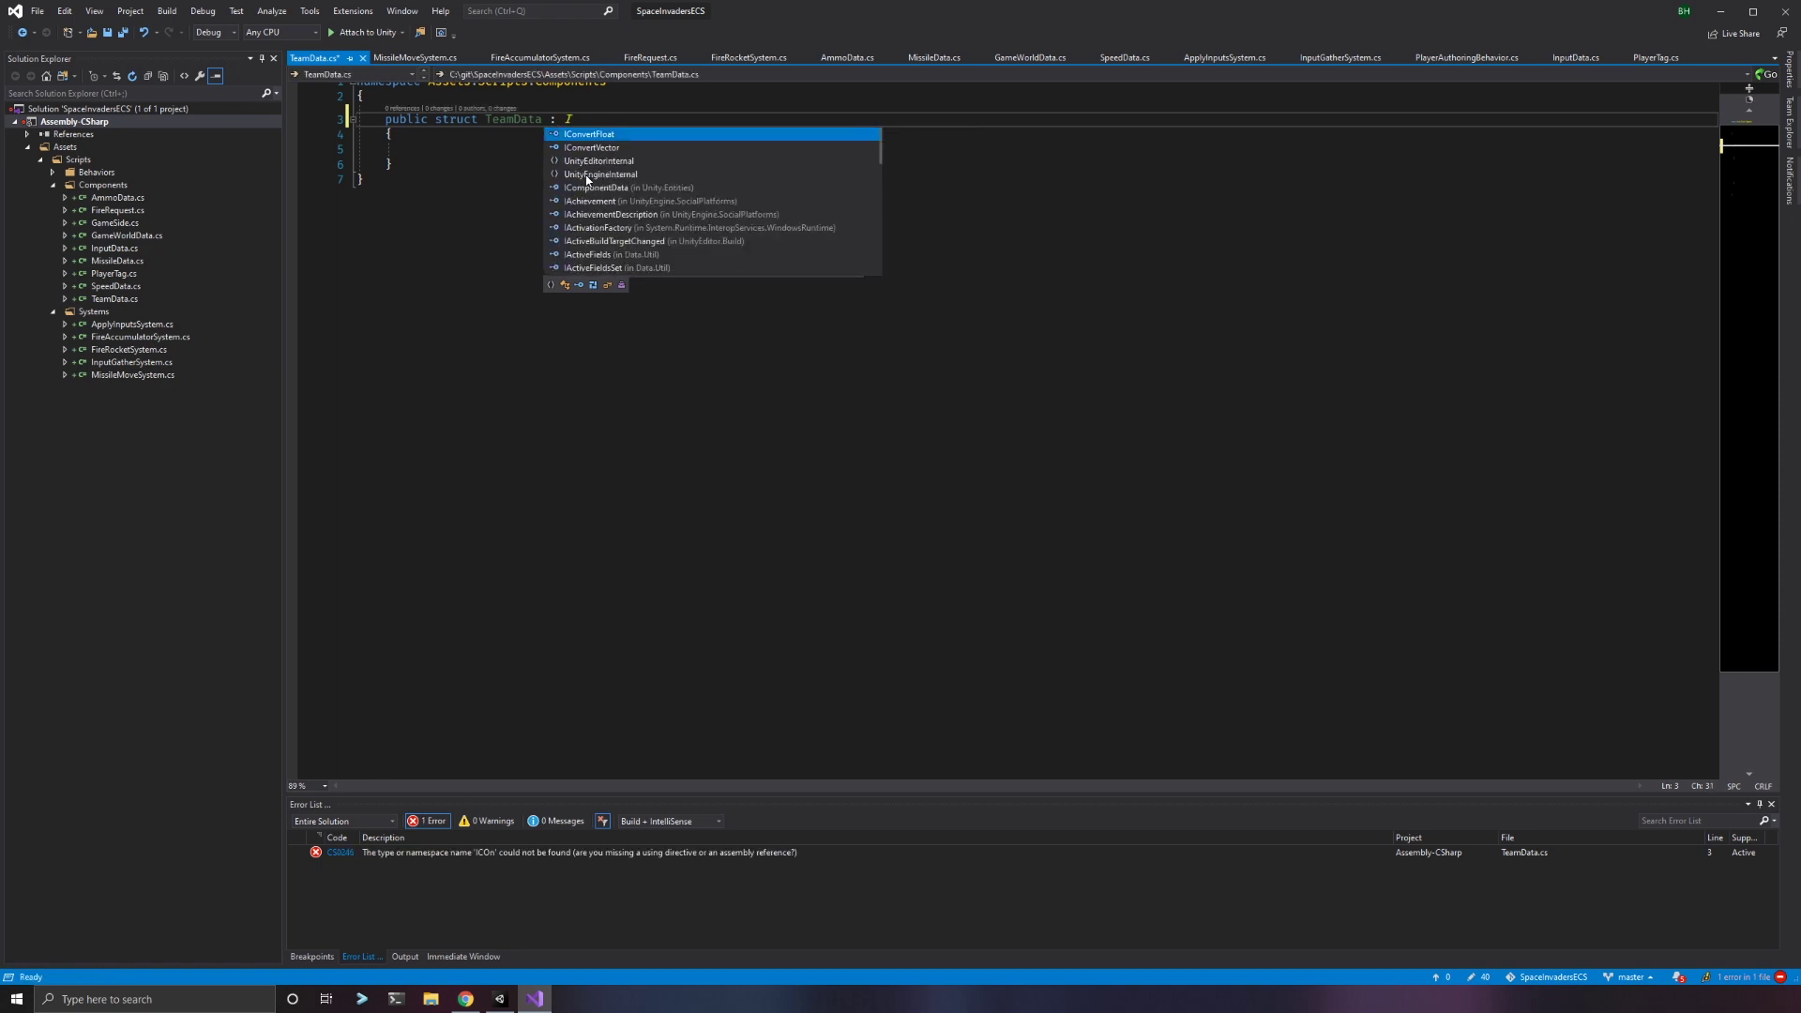
pyautogui.write('omponentData')
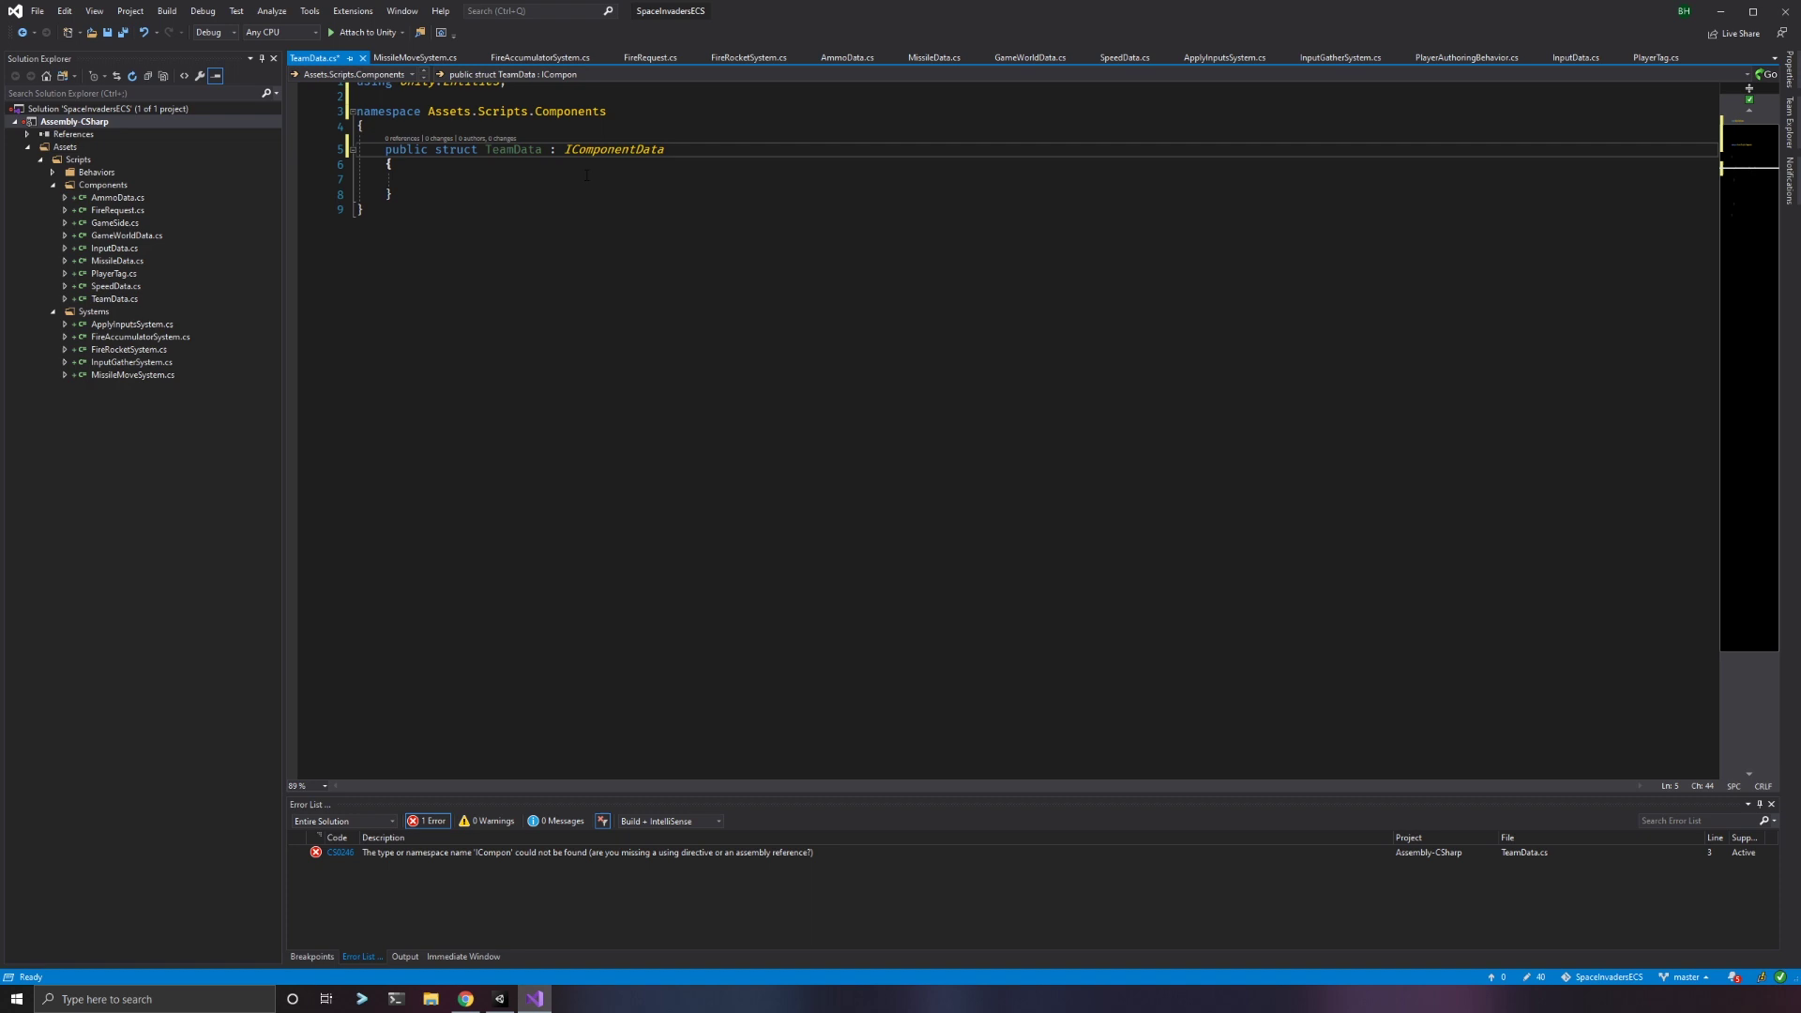
pyautogui.hotkey('ctrl', 'Return')
pyautogui.write('[Au')
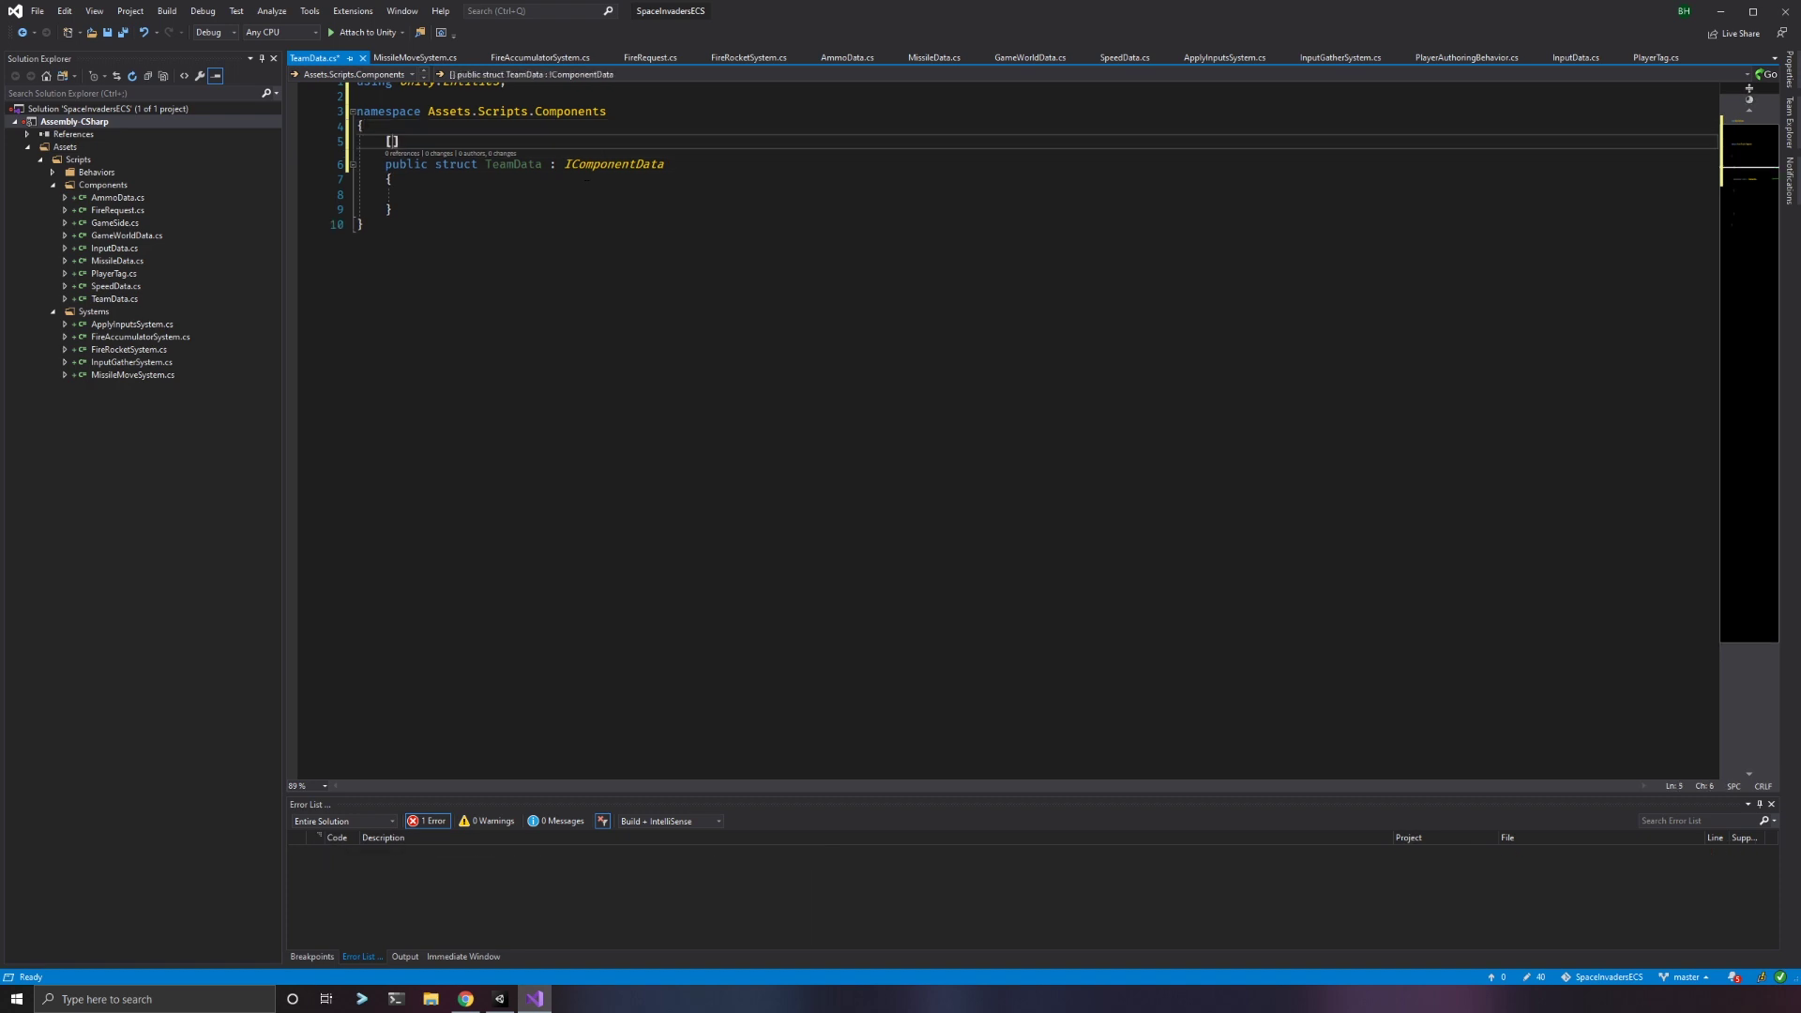
pyautogui.write('th')
pyautogui.press('Tab')
# Declare a public Team field named Value in the TeamData struct, then save and close the file.
pyautogui.press('Down')
pyautogui.press('Down')
pyautogui.press('Down')
pyautogui.hotkey('ctrl', 's')
pyautogui.write('public')
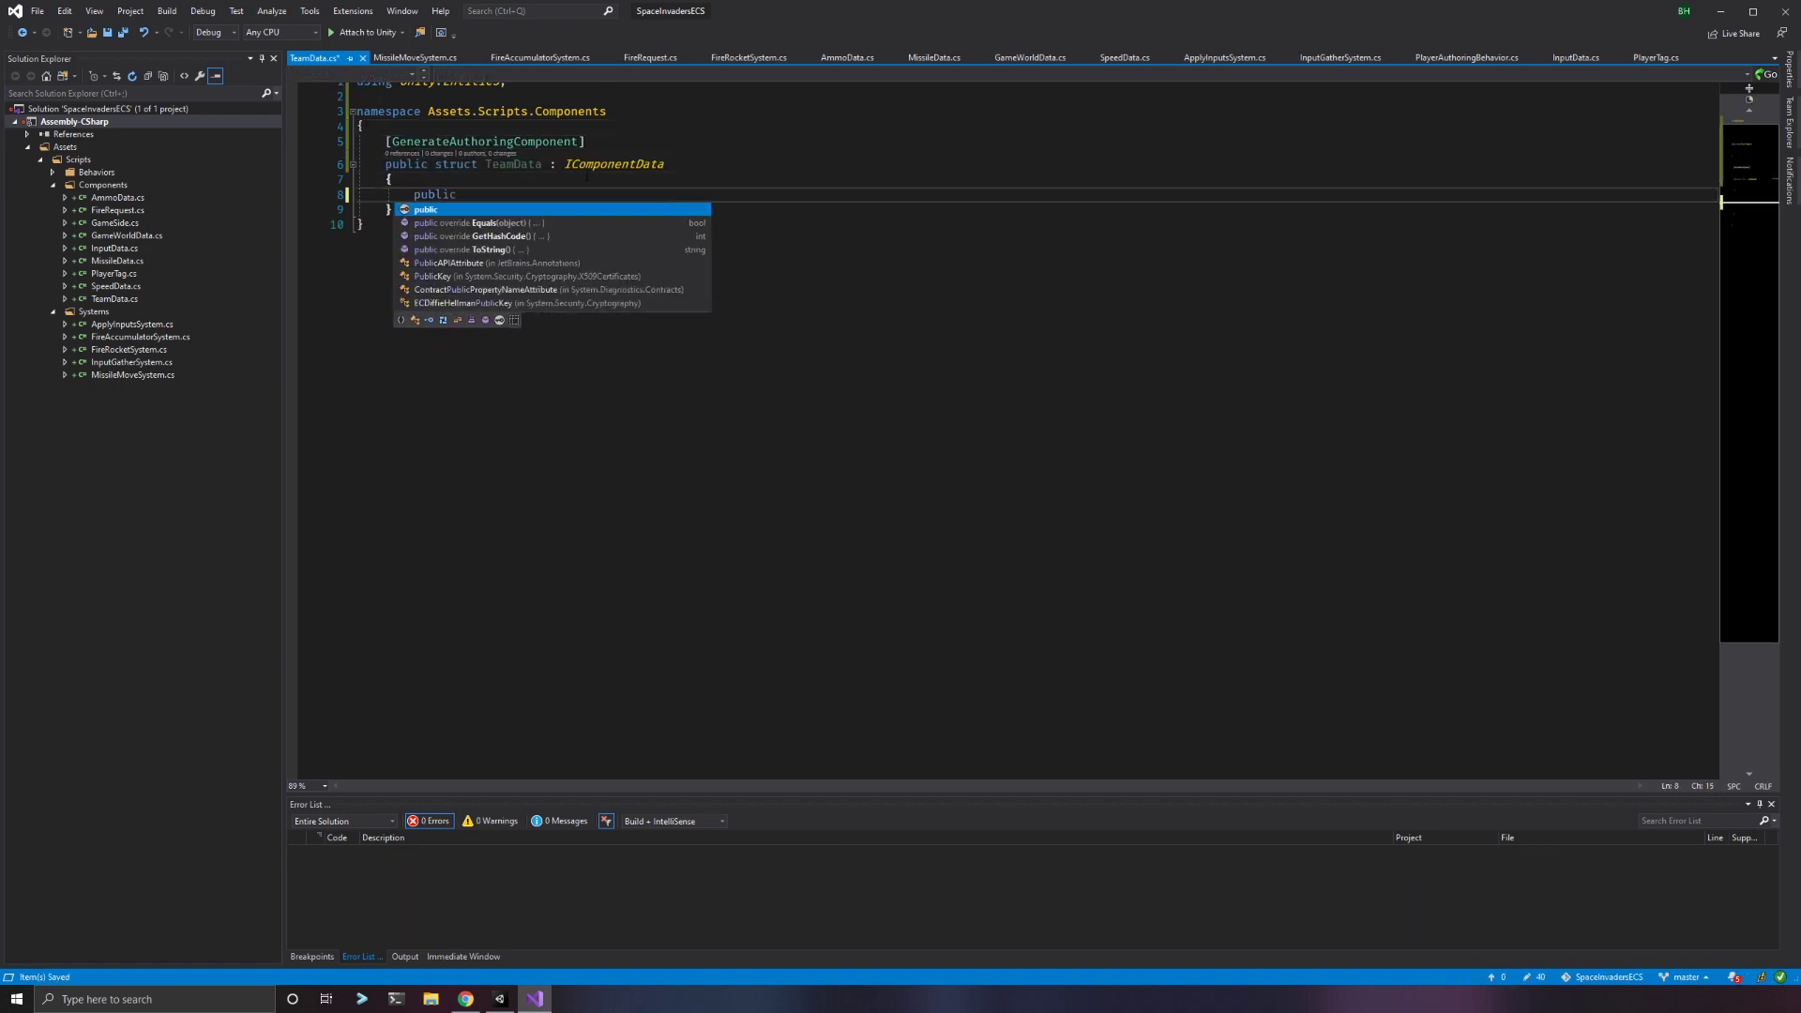
pyautogui.write(' Team Value;')
pyautogui.hotkey('ctrl', 's')
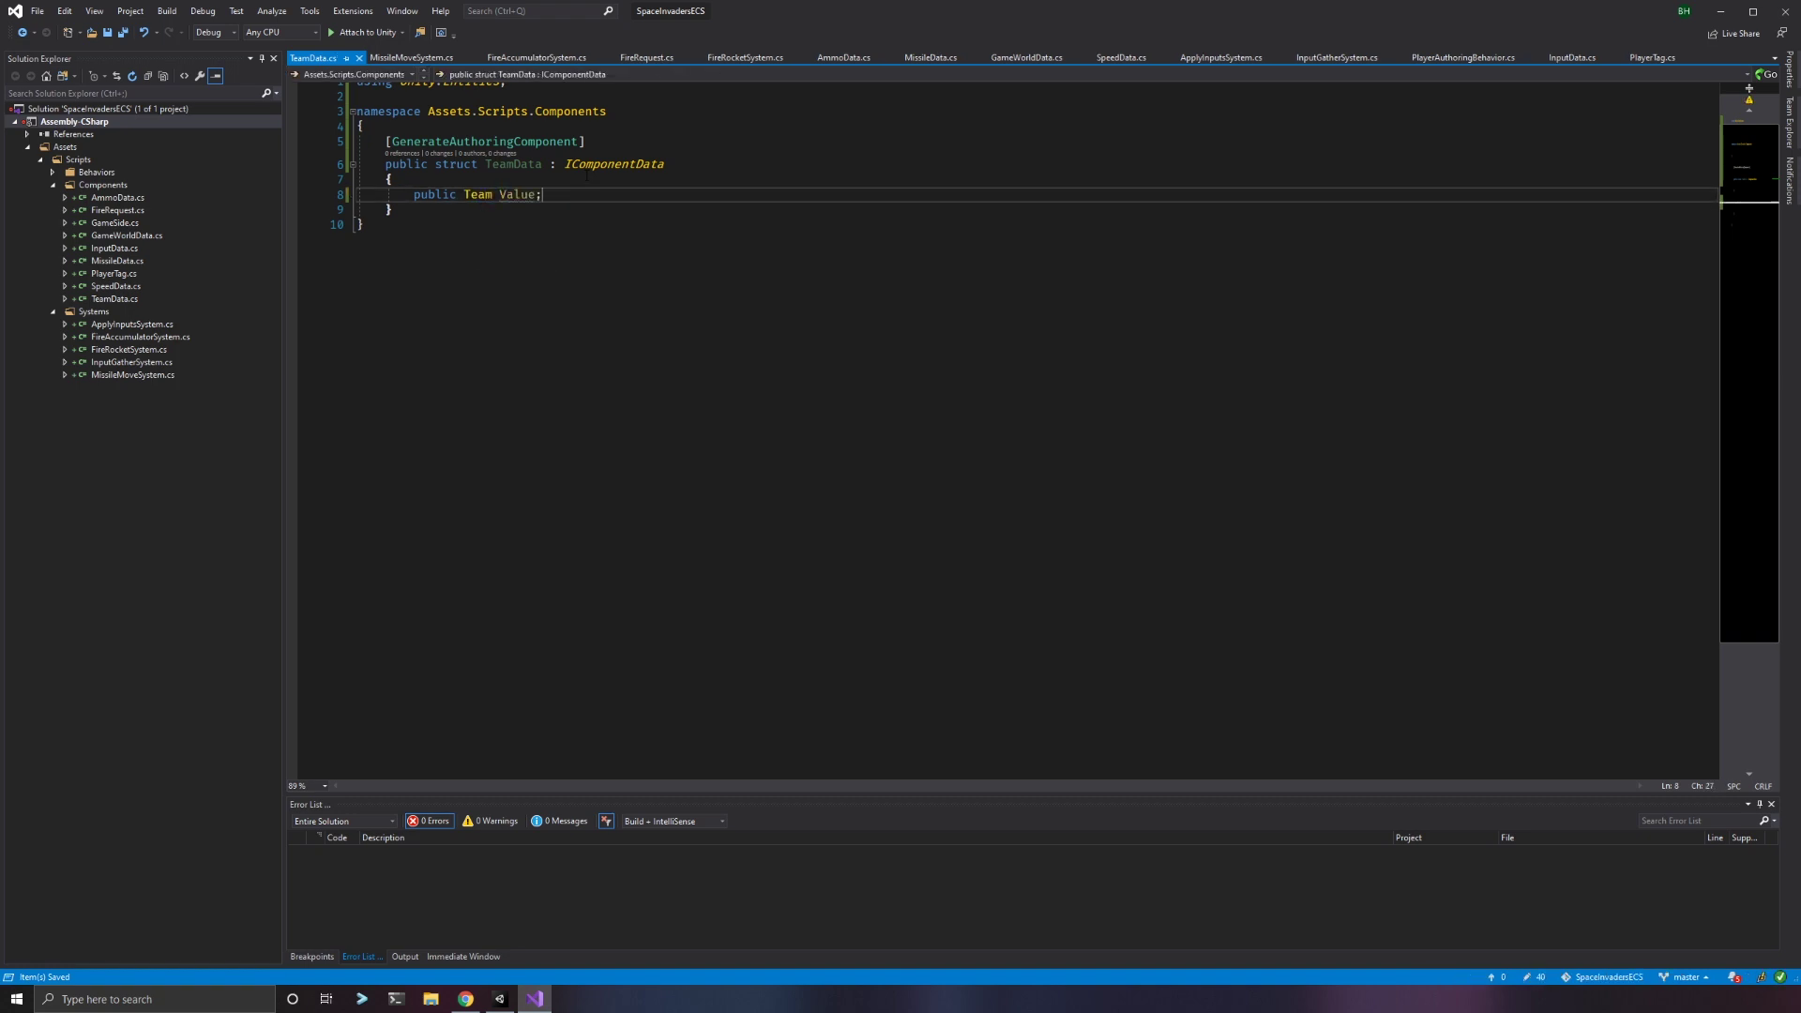
pyautogui.click(359, 58)
# Switch to Unity and add the Team Data component to MotherShip with its value set to ALIEN.
pyautogui.click(499, 1001)
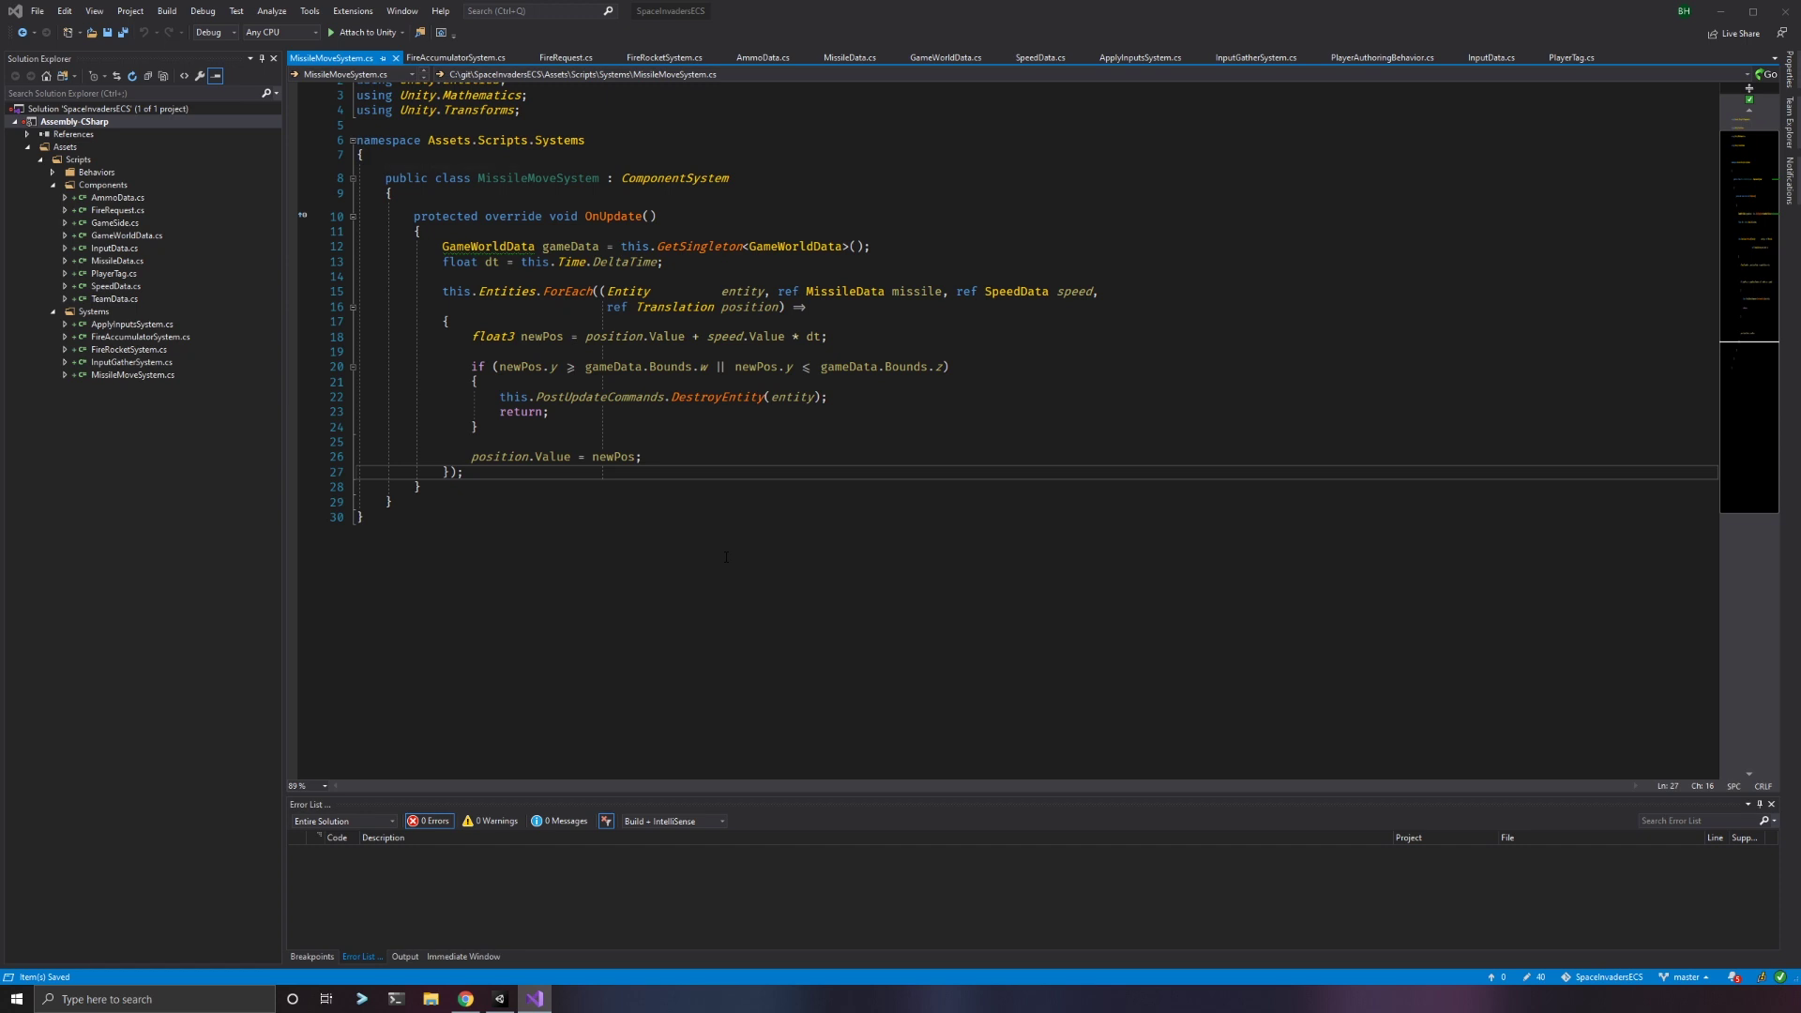
pyautogui.click(502, 1002)
pyautogui.moveTo(505, 999)
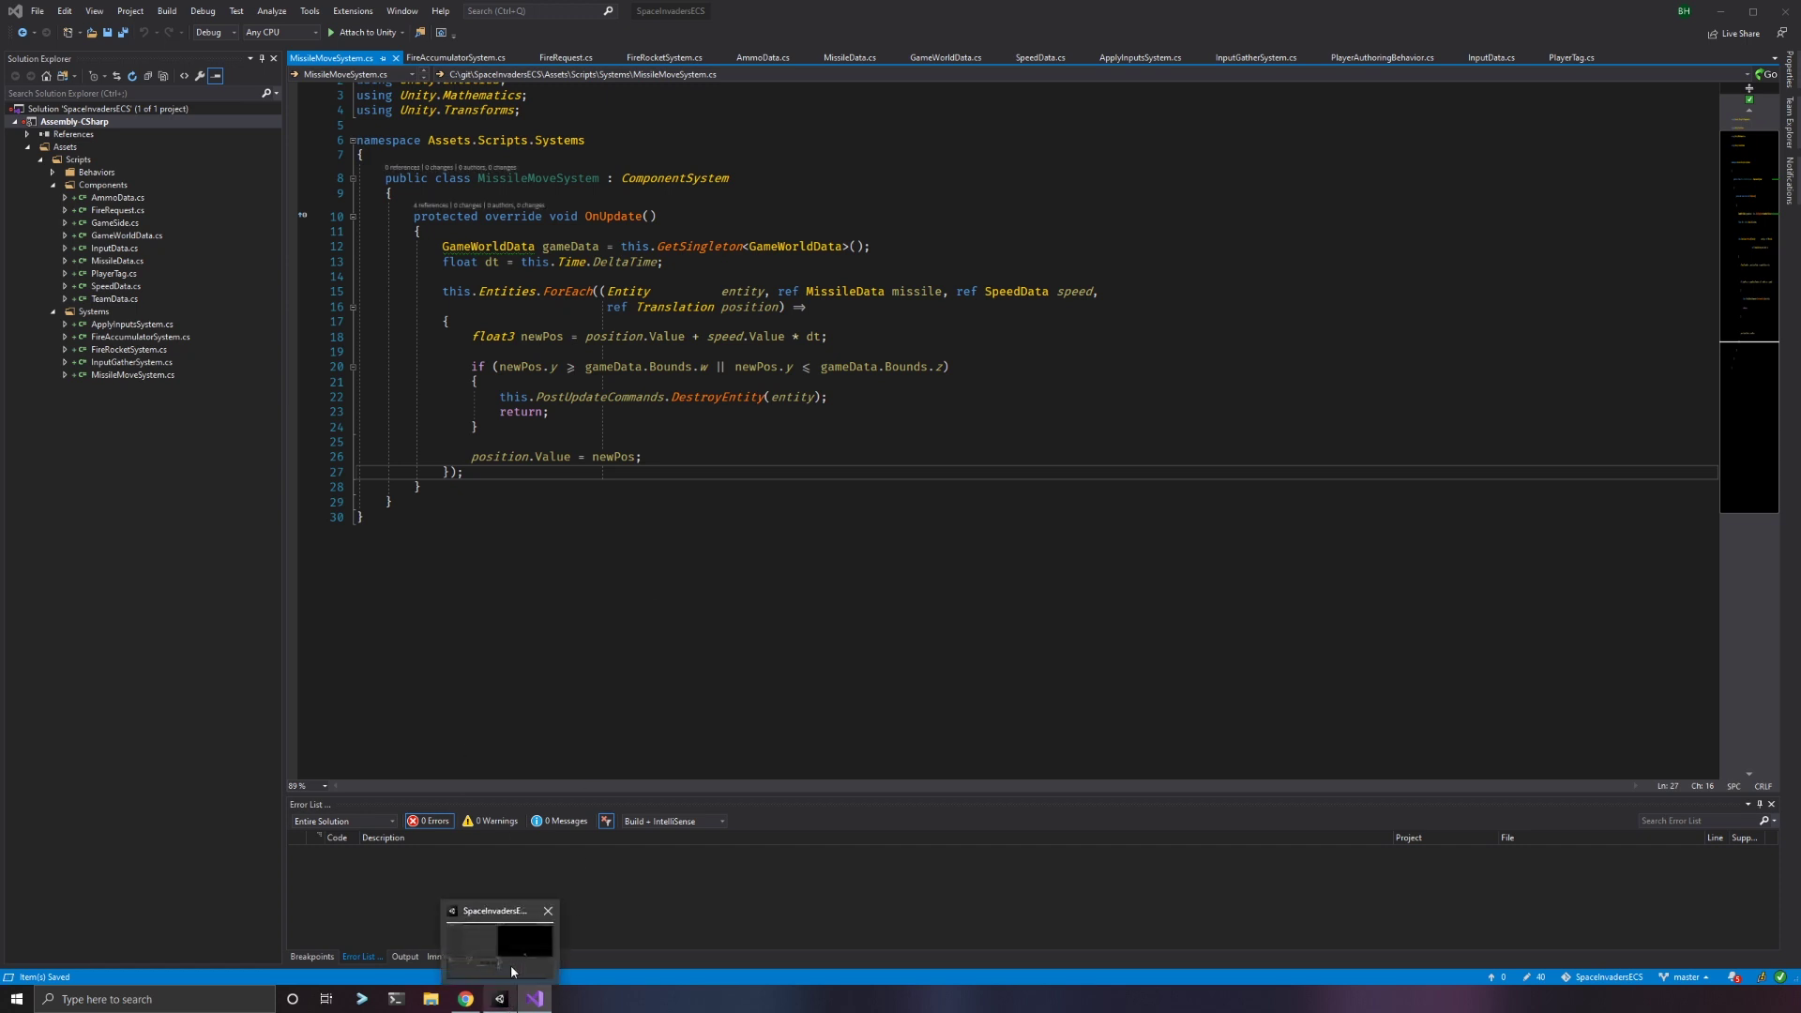
pyautogui.click(511, 961)
pyautogui.click(543, 754)
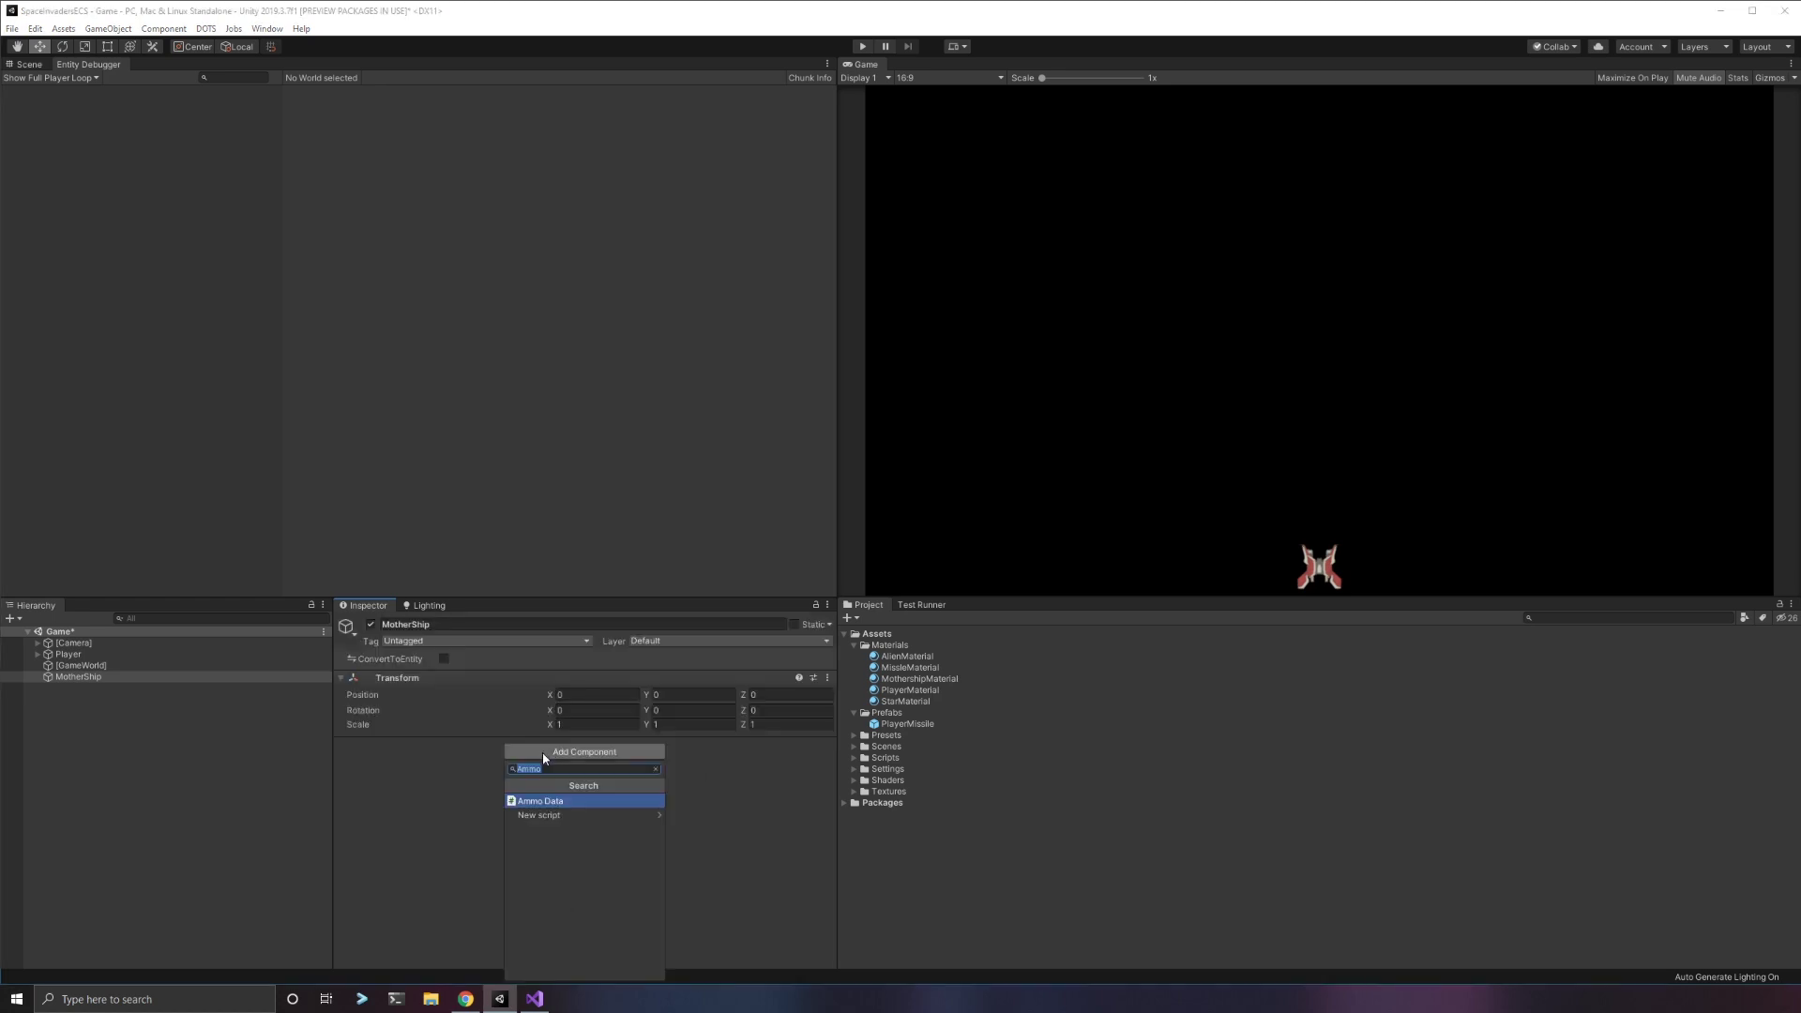
pyautogui.press('Return')
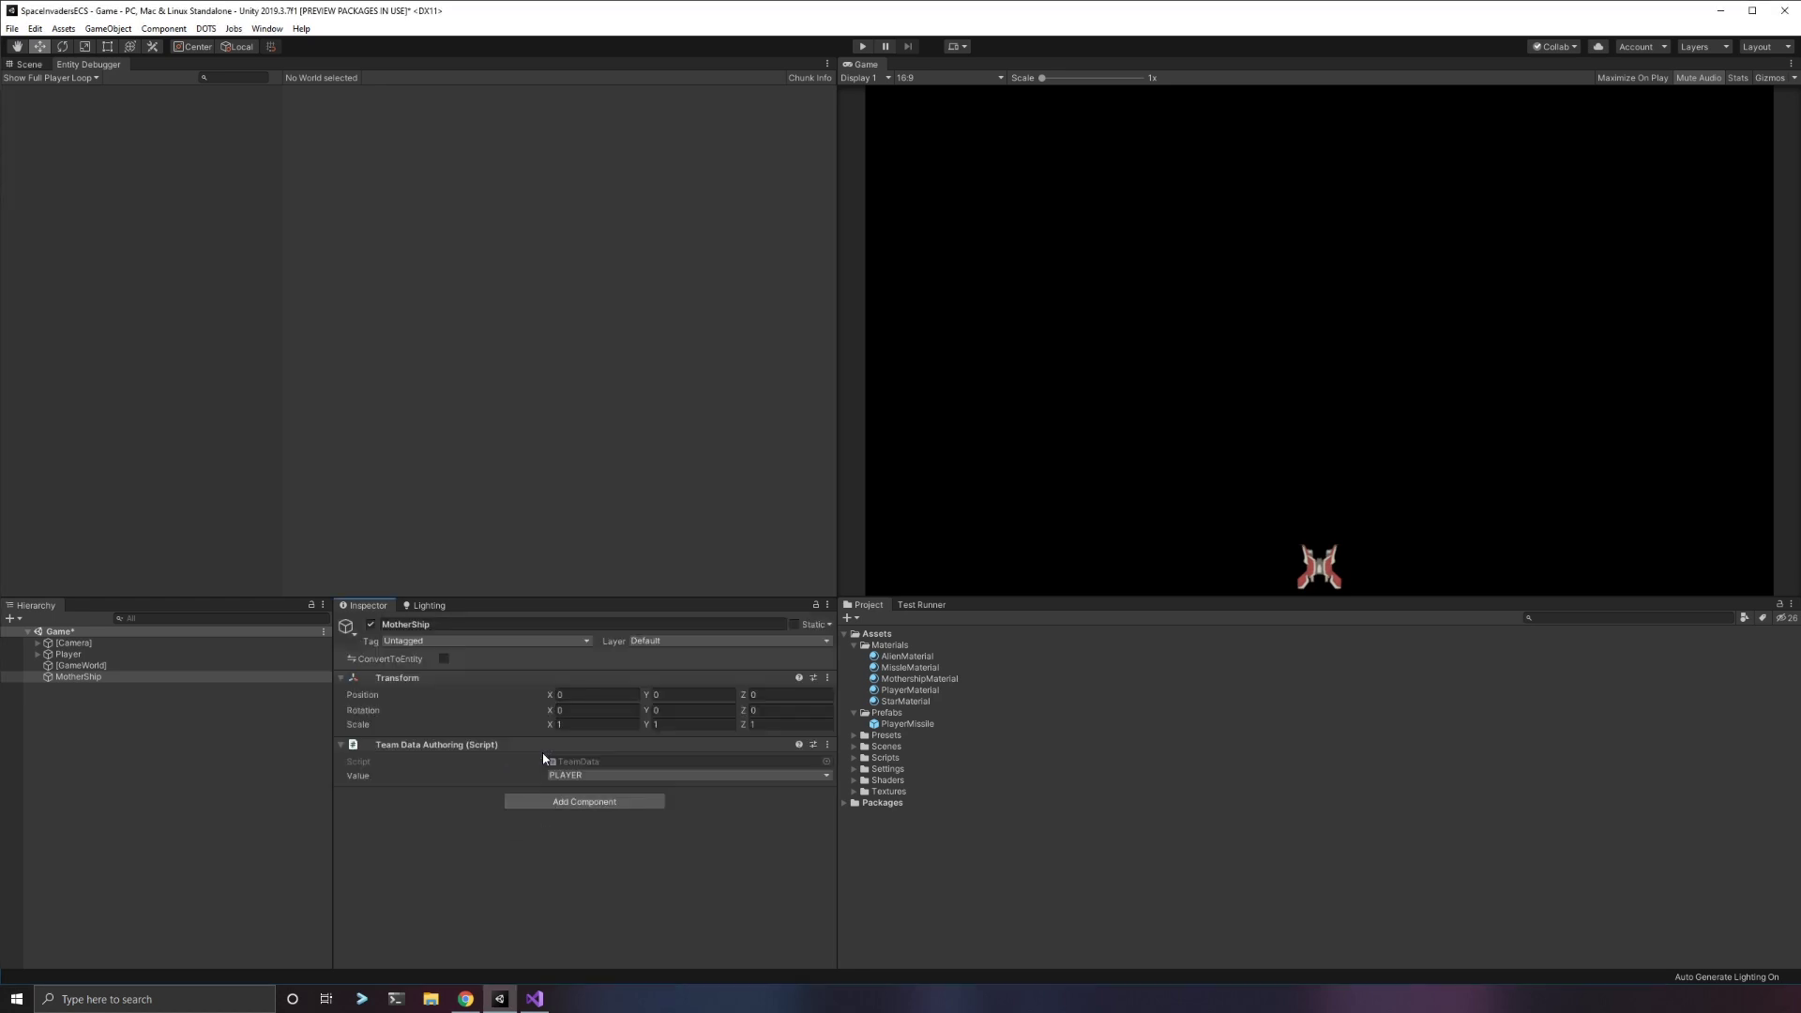
pyautogui.click(585, 775)
pyautogui.click(582, 806)
# Add the Speed Data component to MotherShip and set its X value to 3.
pyautogui.click(576, 805)
pyautogui.write('Spee')
pyautogui.click(576, 804)
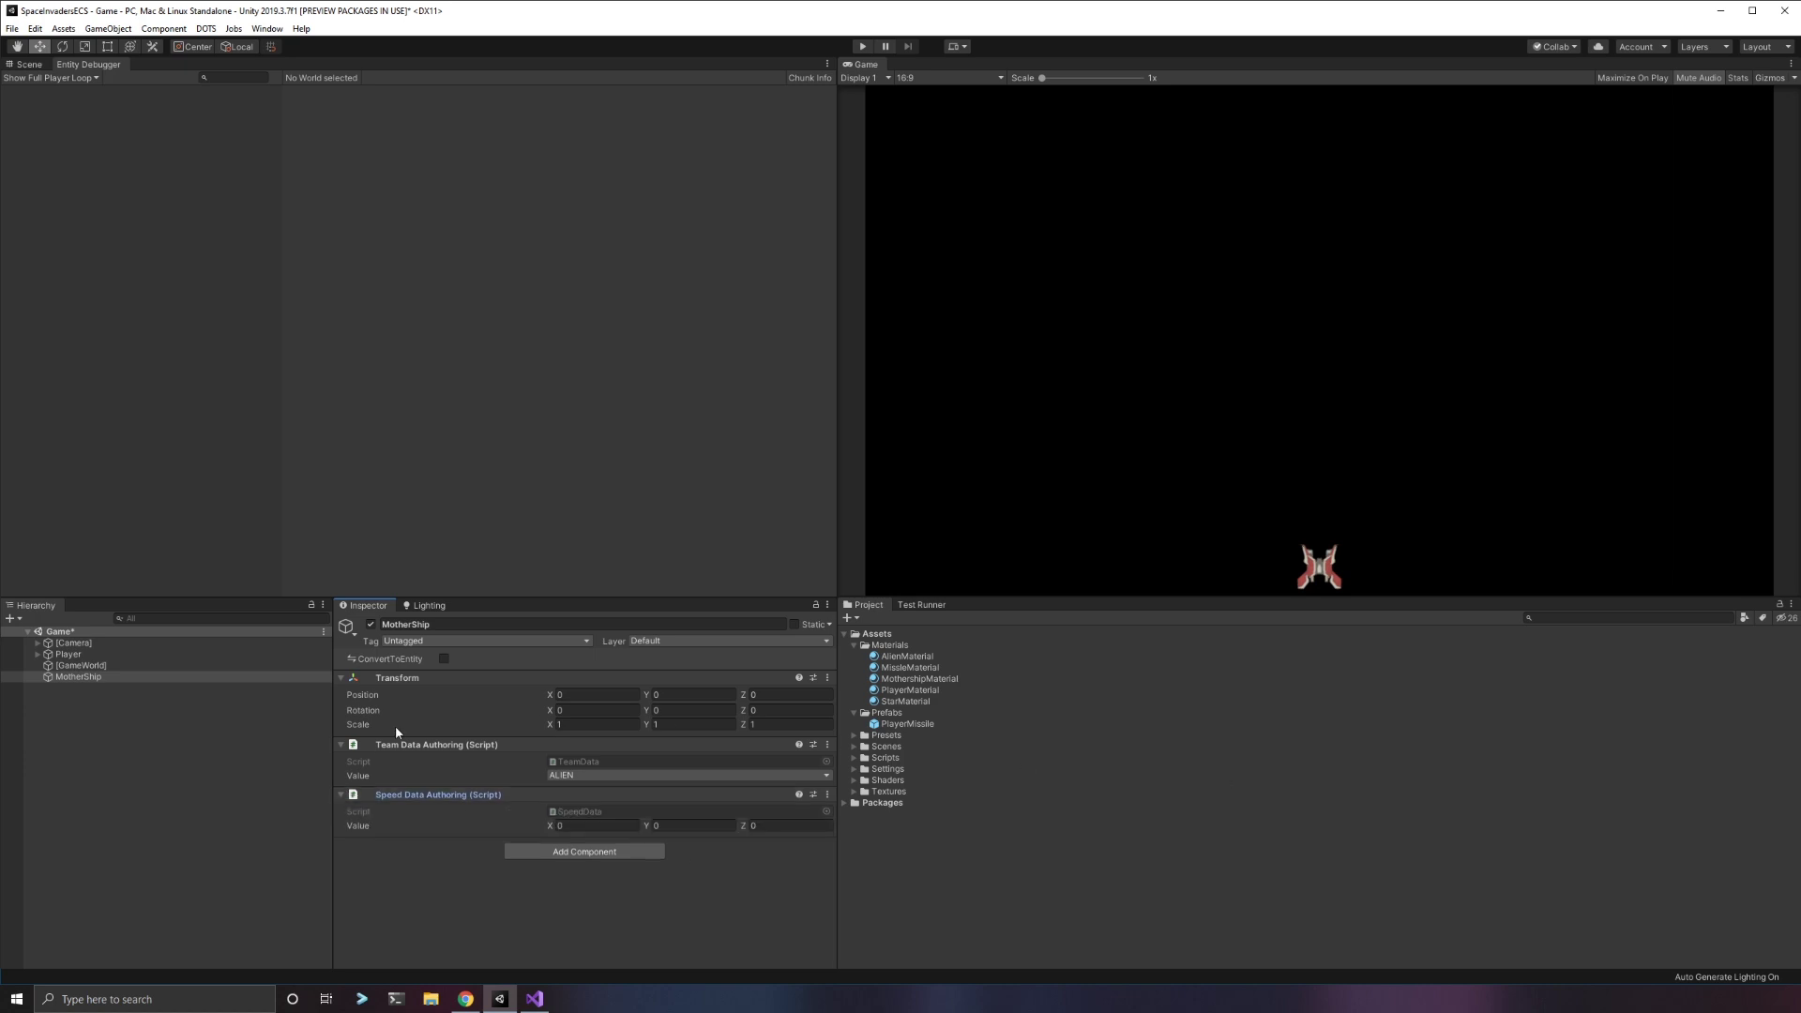
pyautogui.click(575, 828)
# Switch to Visual Studio and create a new struct named MotherShipTag in the Components folder.
pyautogui.click(534, 999)
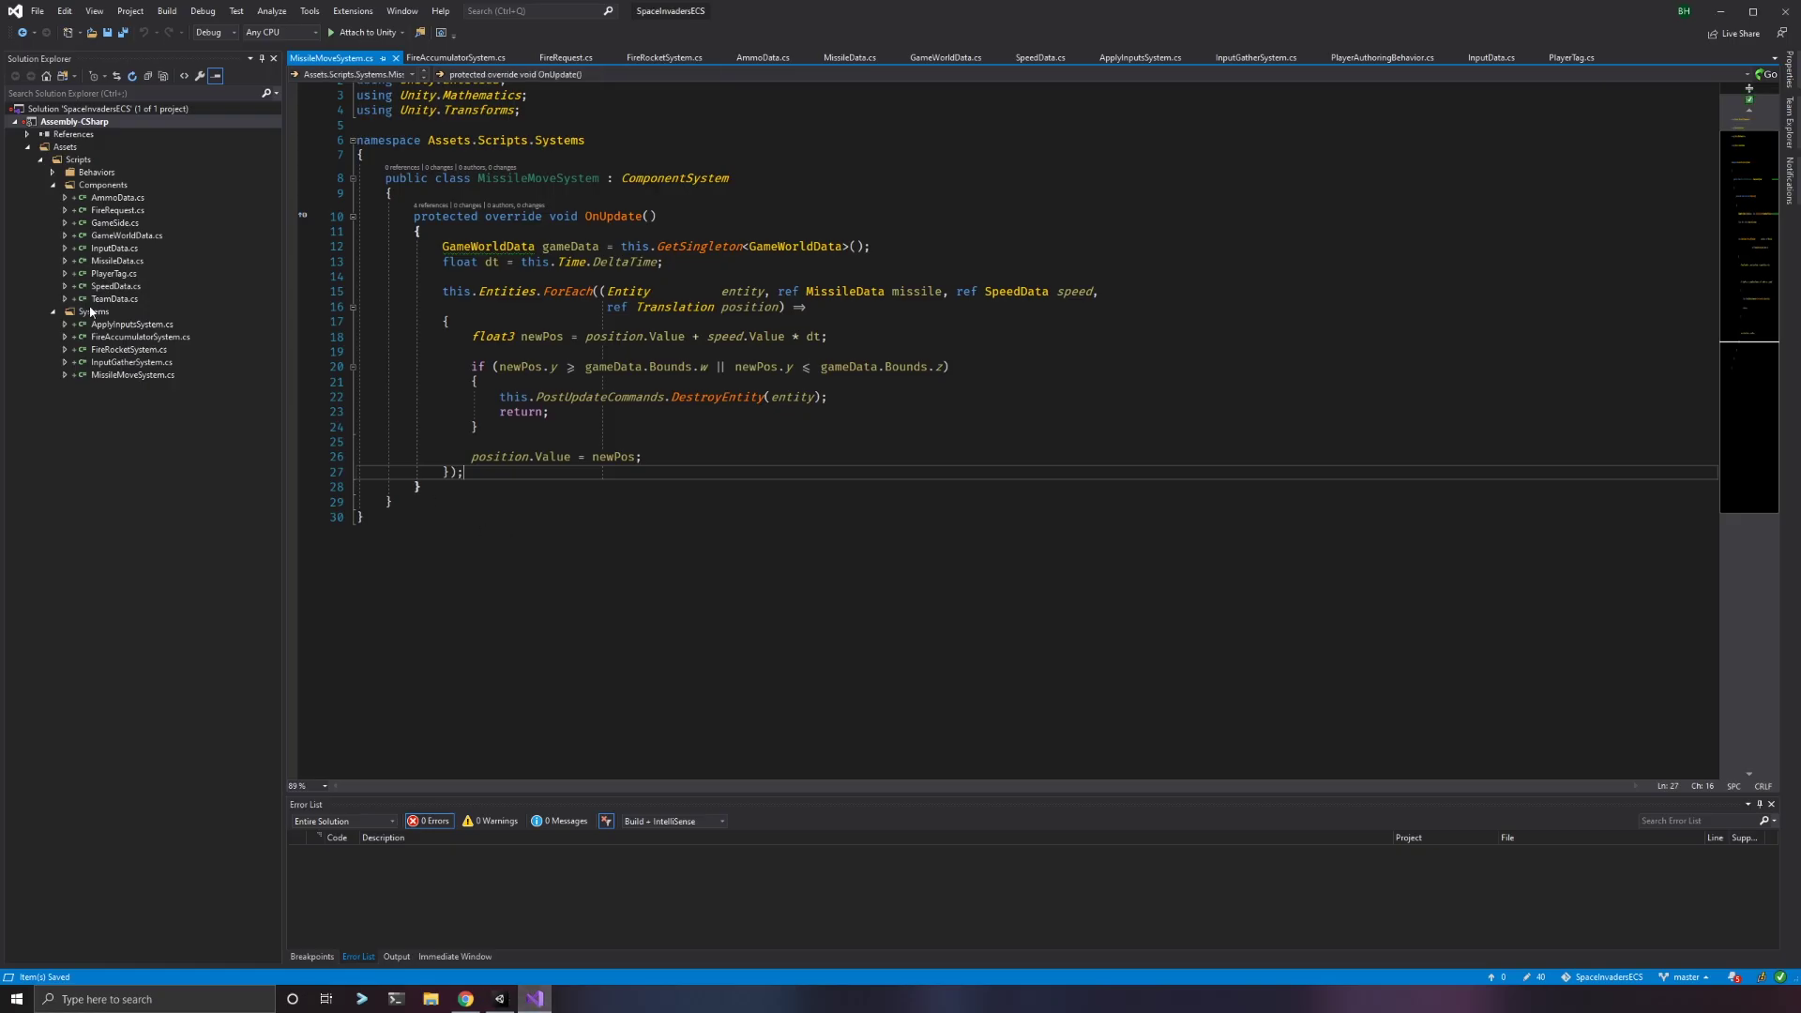
pyautogui.rightClick(125, 185)
pyautogui.moveTo(140, 195)
pyautogui.moveTo(286, 197)
pyautogui.click(190, 237)
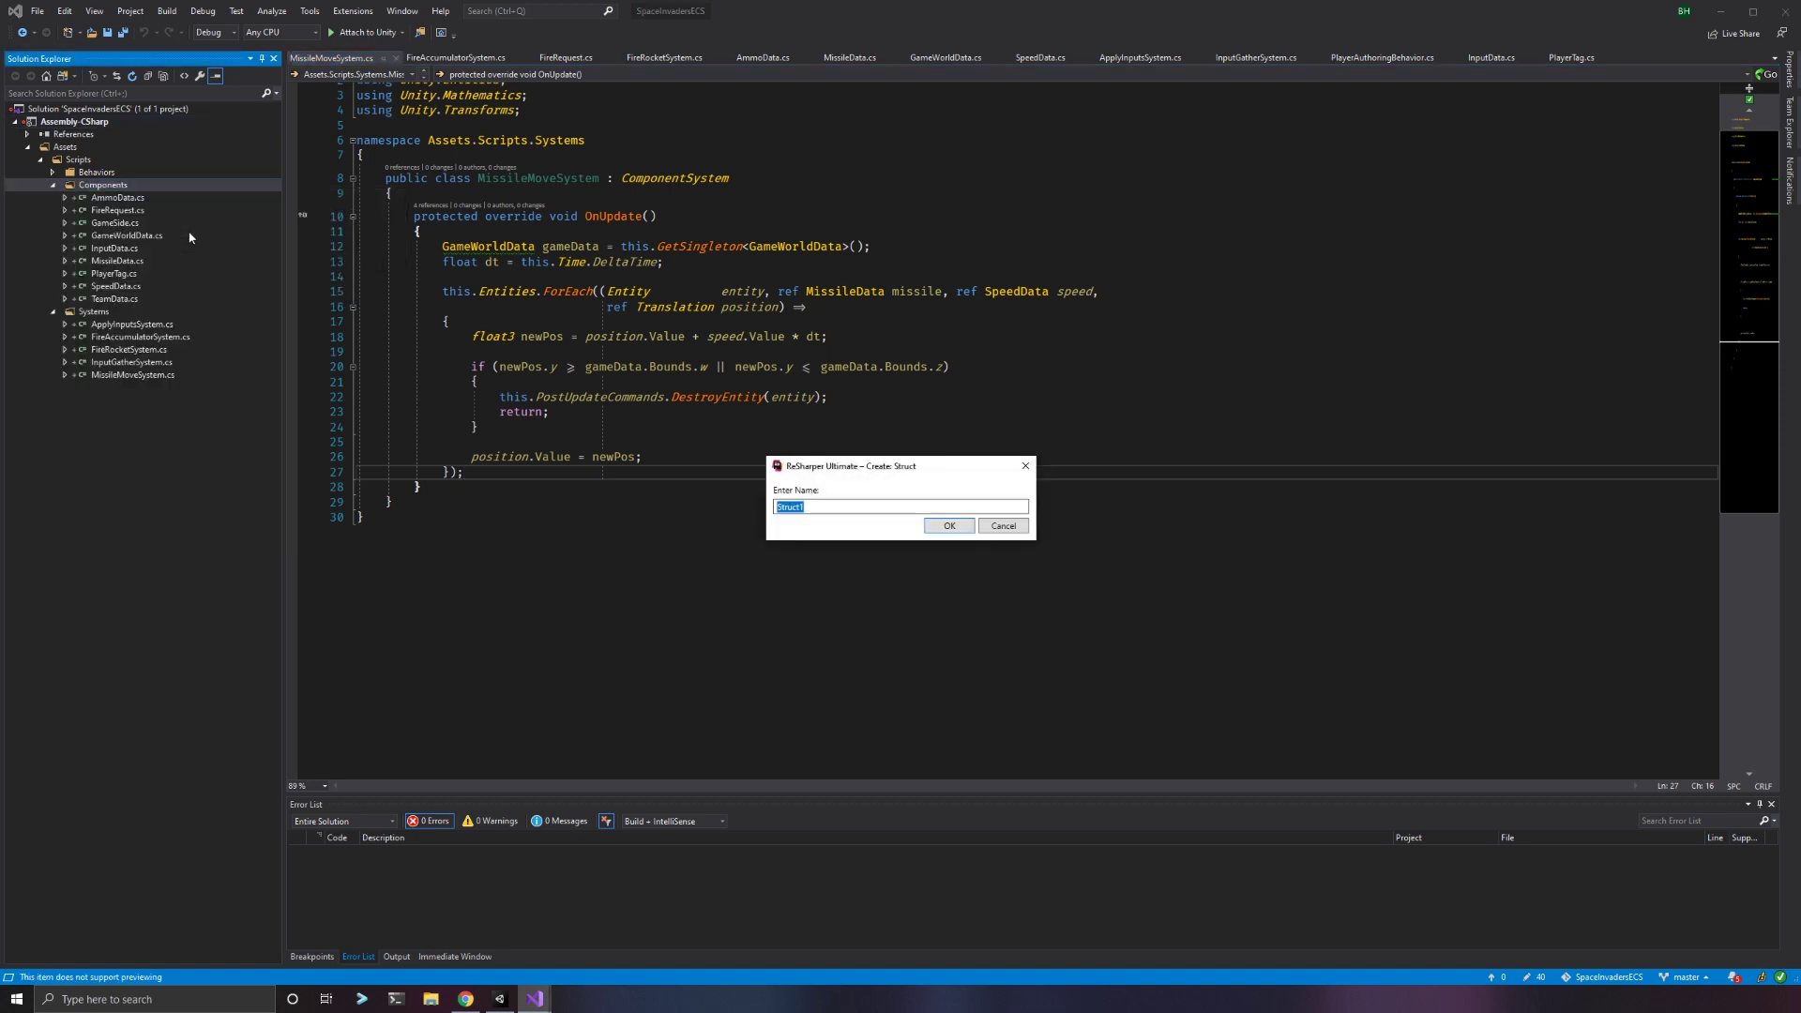
pyautogui.write('InvaderData')
pyautogui.press('Return')
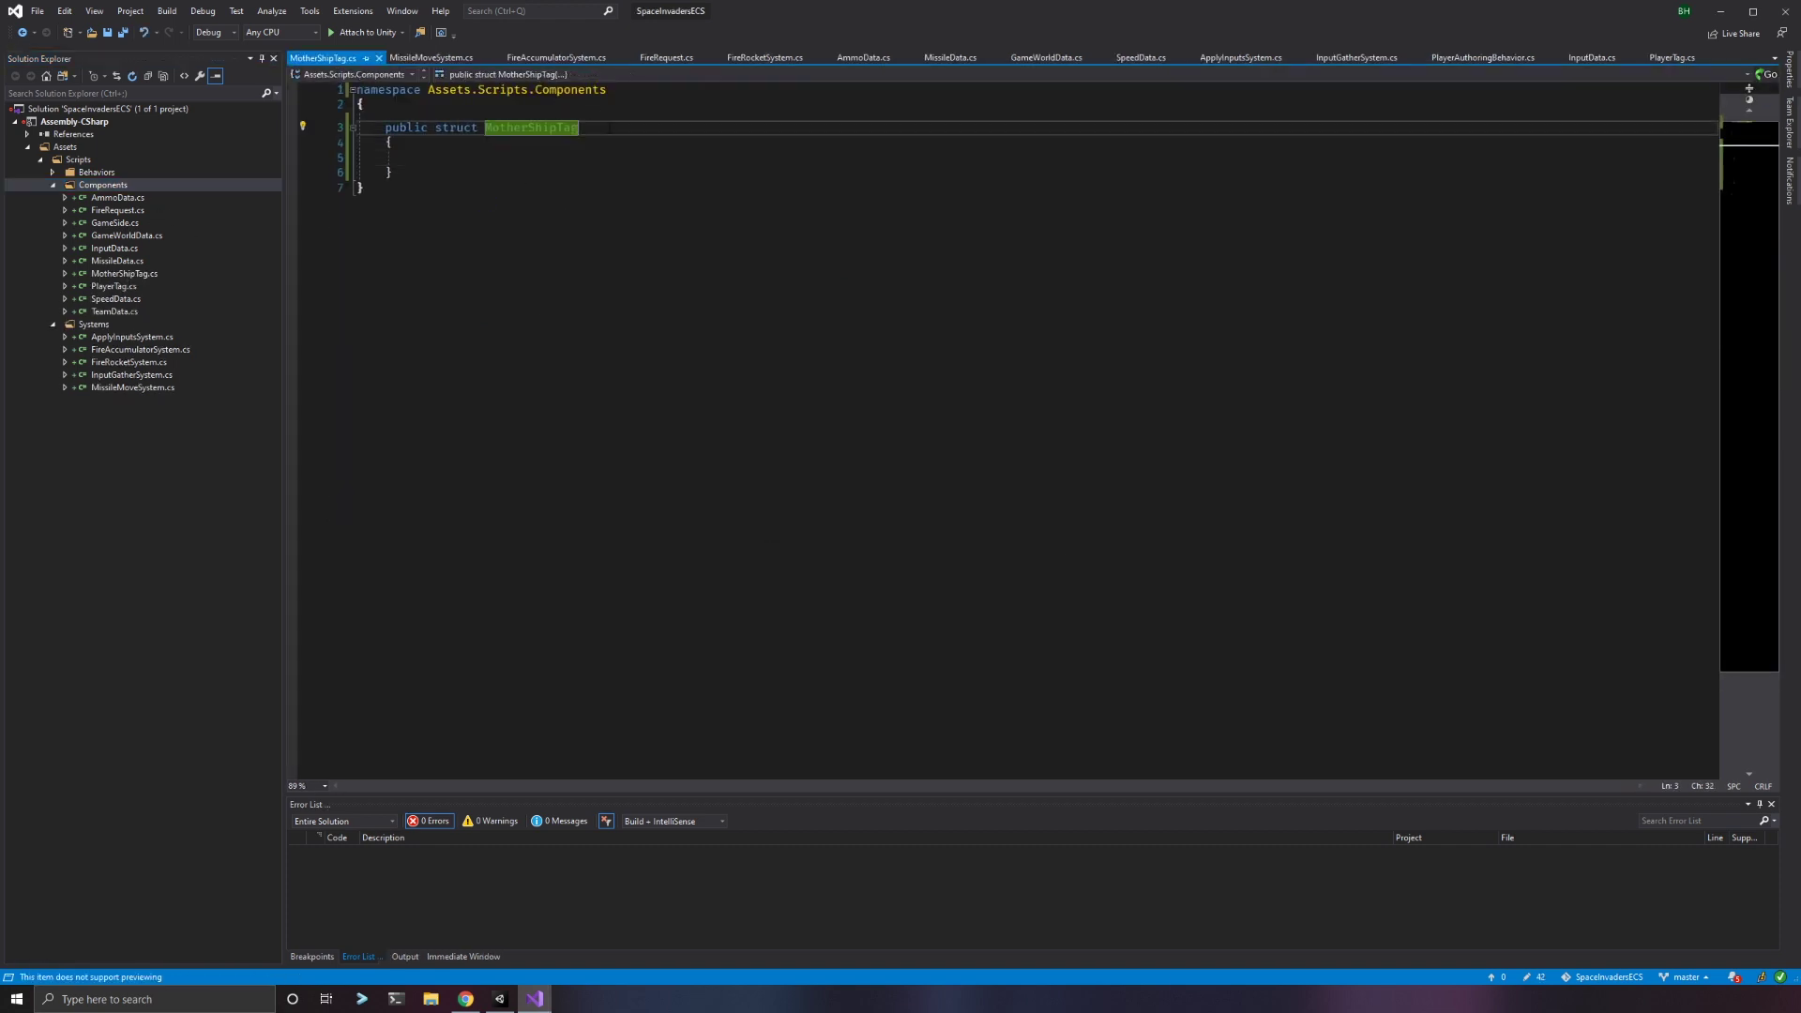
# Make MotherShipTag implement IComponentData, mark it with the GenerateAuthoringComponent attribute, and save the file.
pyautogui.click(609, 128)
pyautogui.write(': IComponentData')
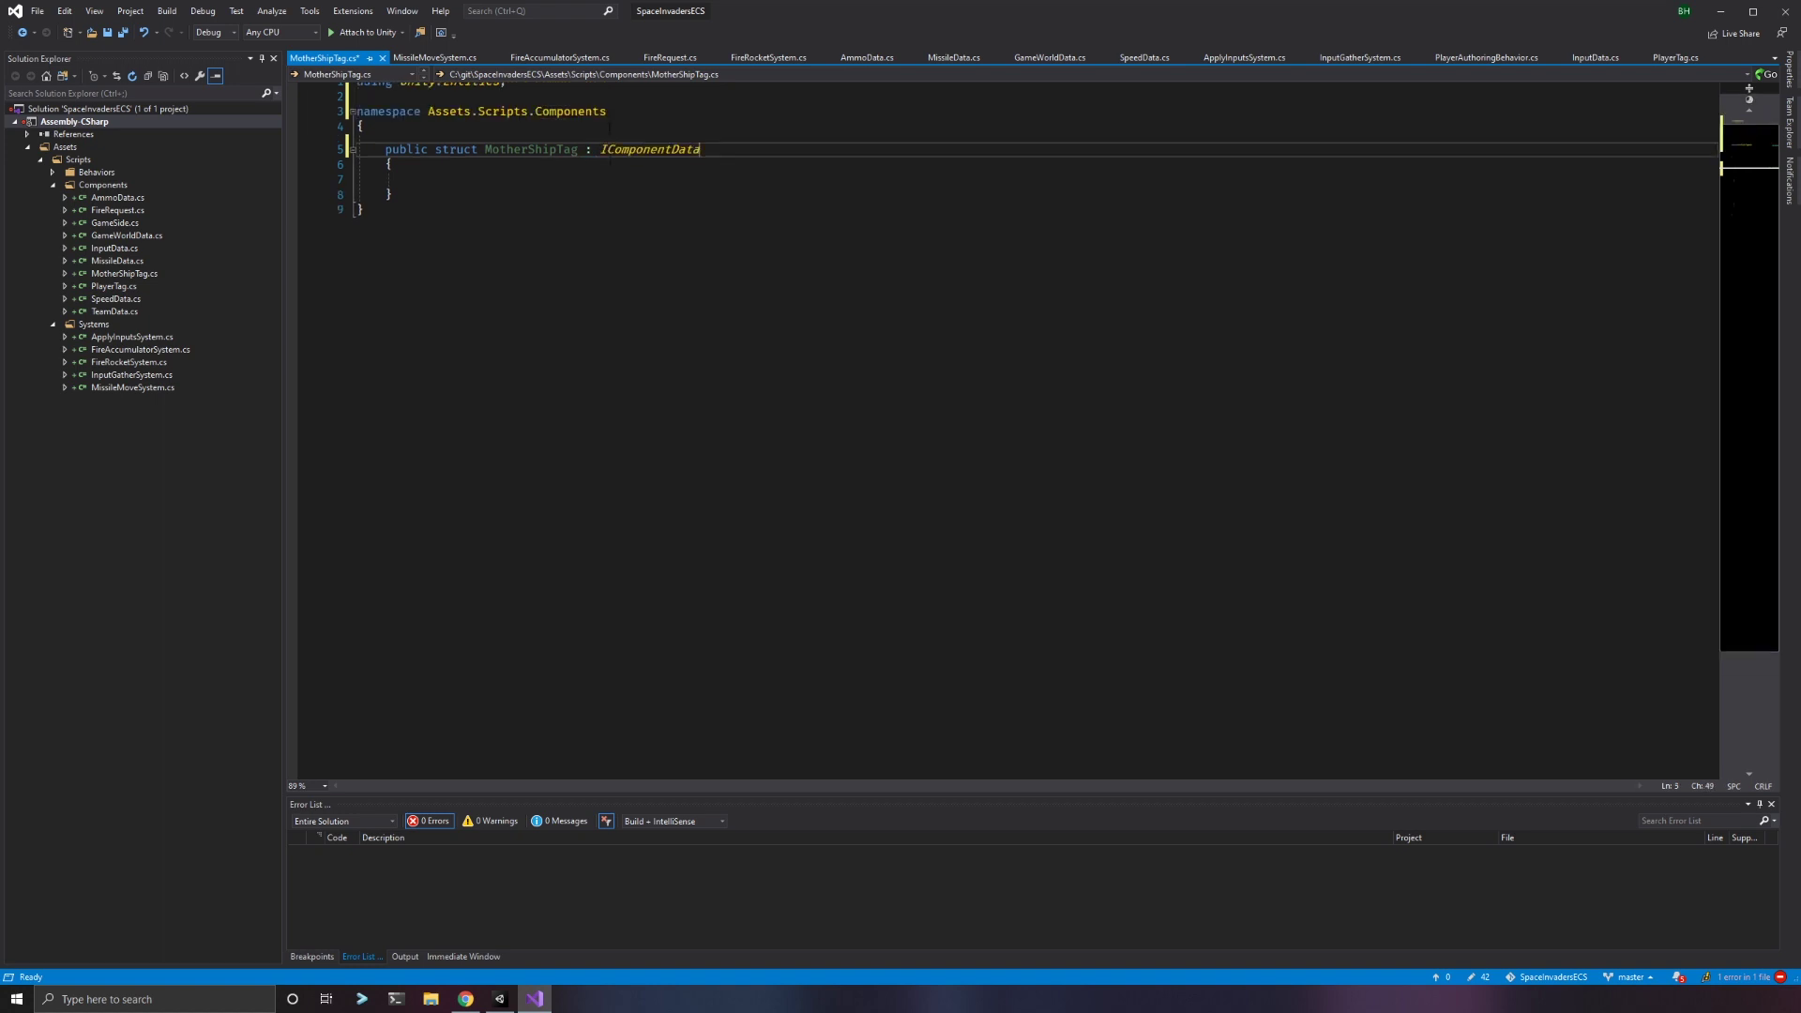
pyautogui.click(609, 128)
pyautogui.press('Return')
pyautogui.write('[GenerateAuthoringComponent')
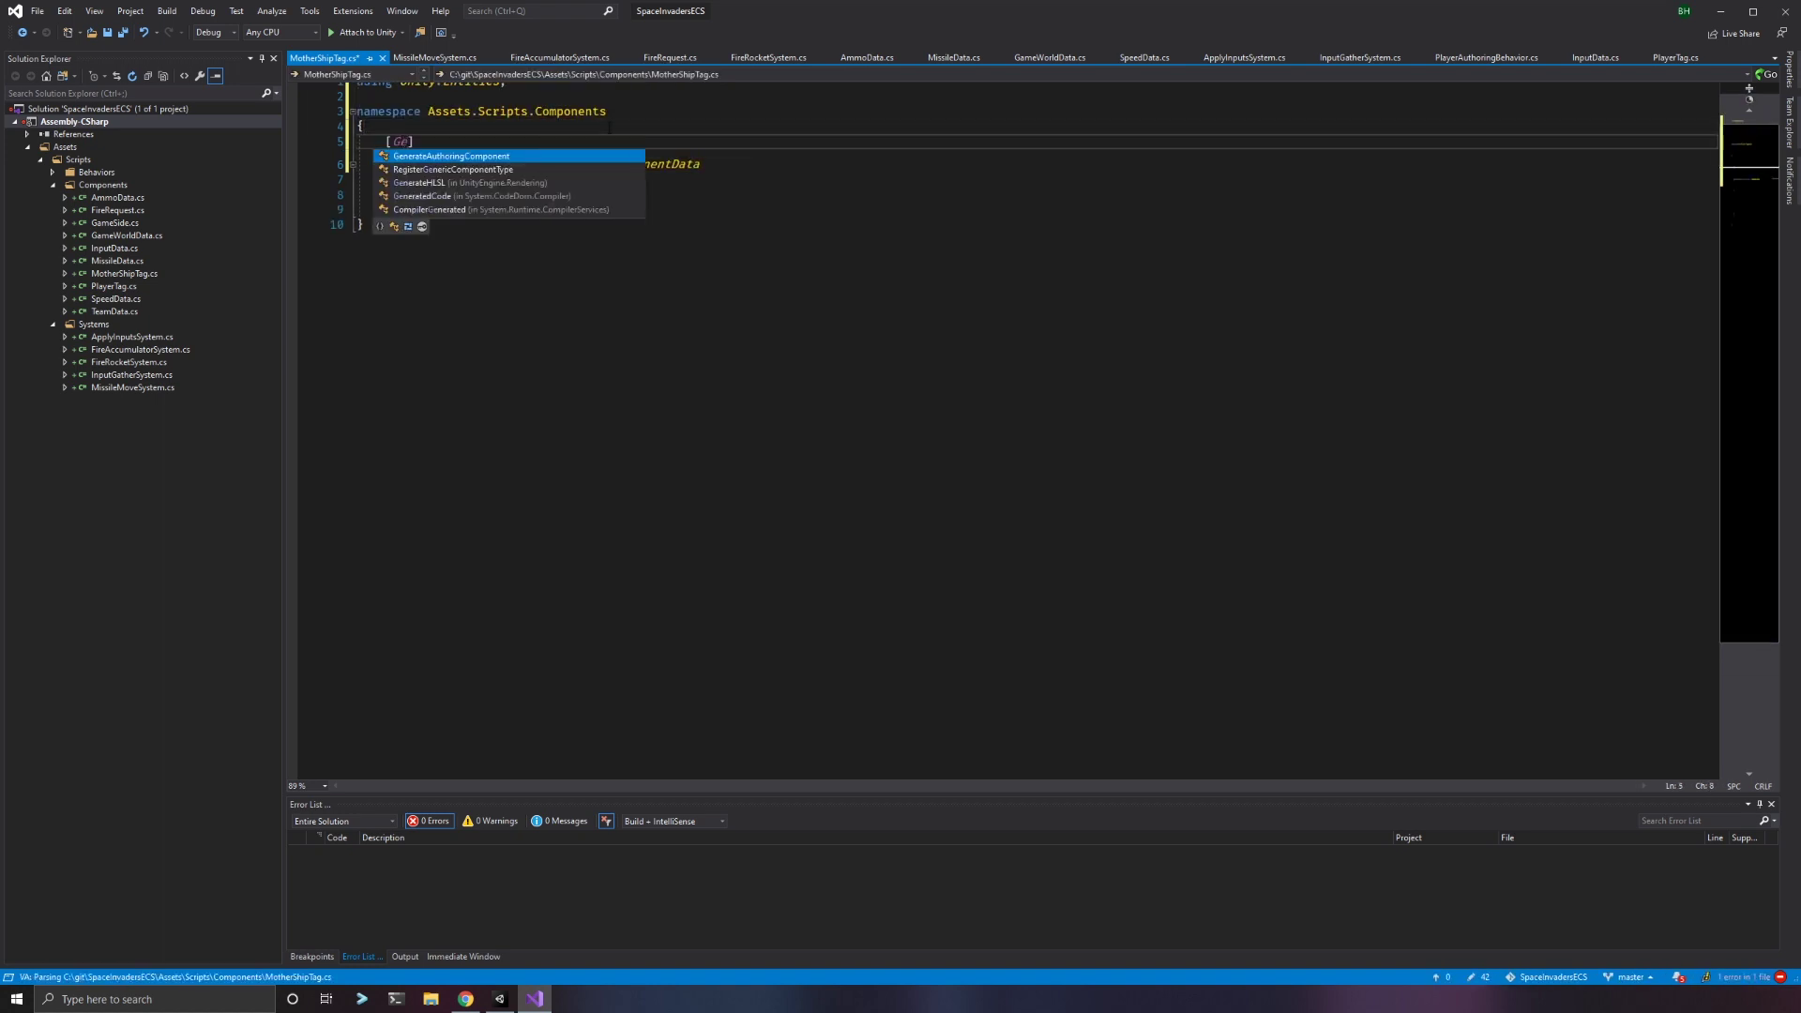
pyautogui.press('Down')
pyautogui.press('Down')
pyautogui.press('Down')
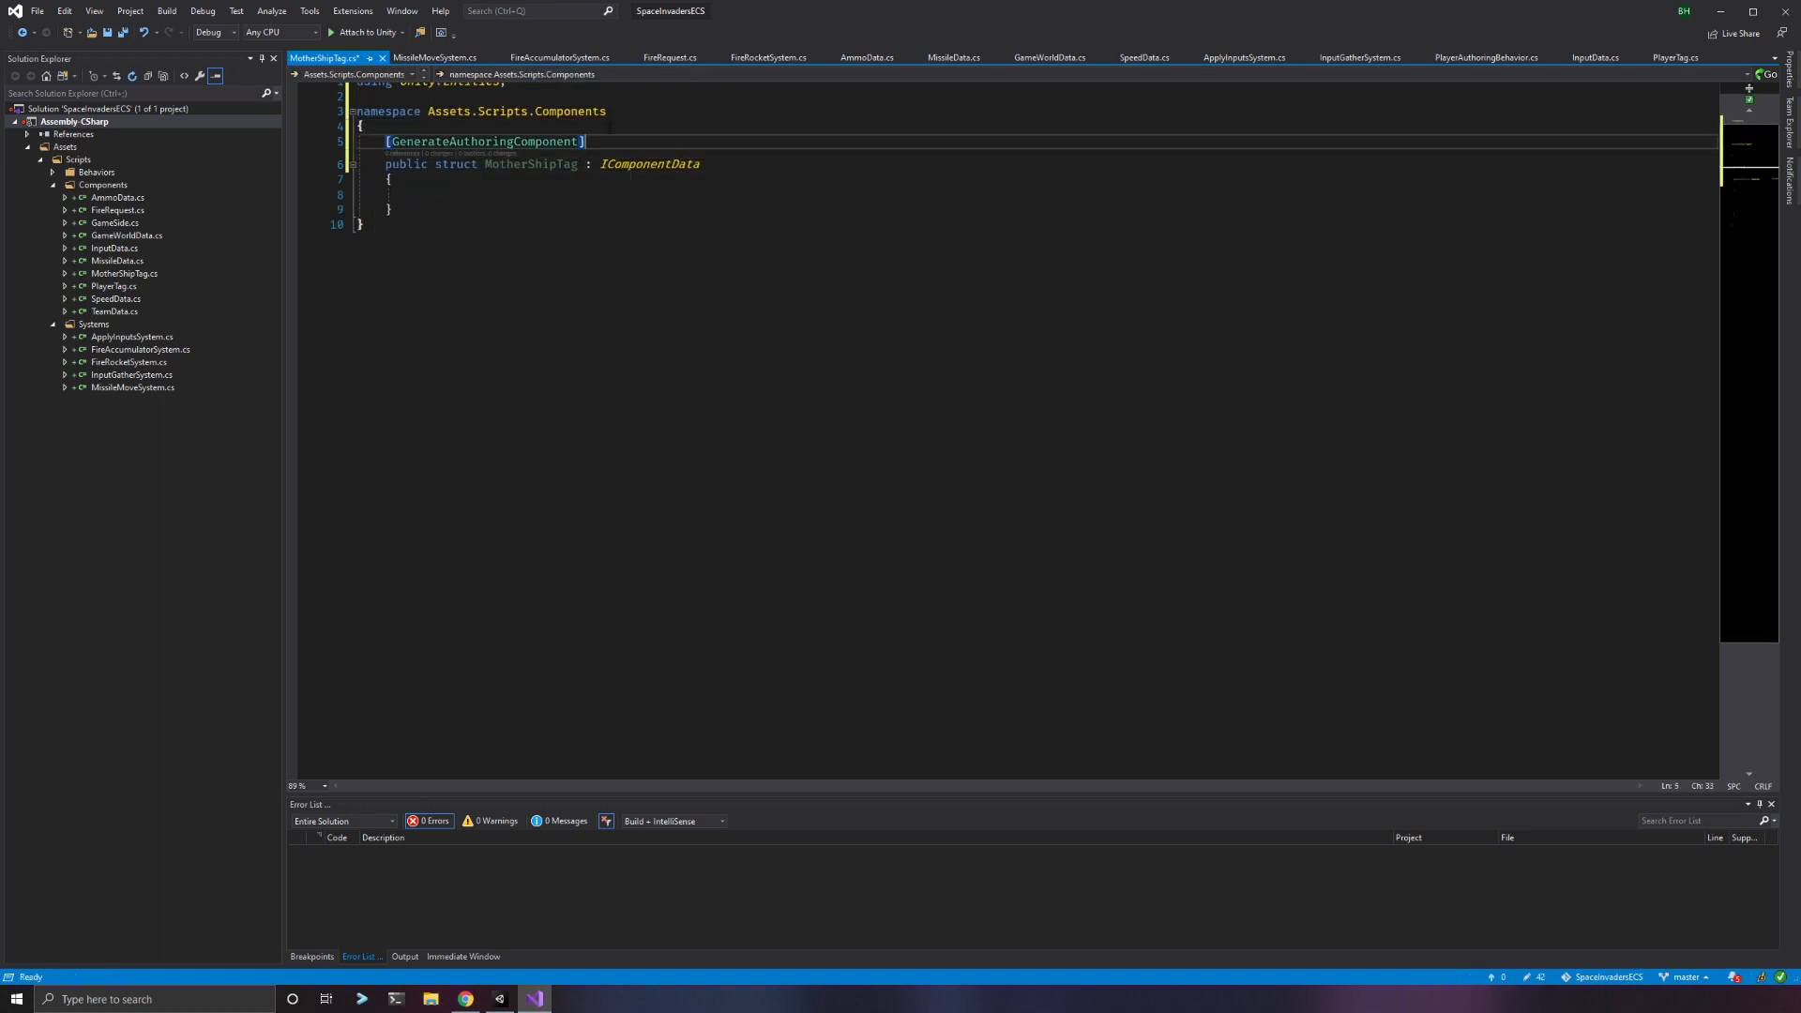
pyautogui.hotkey('ctrl', 's')
# Switch to Unity, add the Mother Ship Tag component to MotherShip, and collapse it.
pyautogui.click(508, 1003)
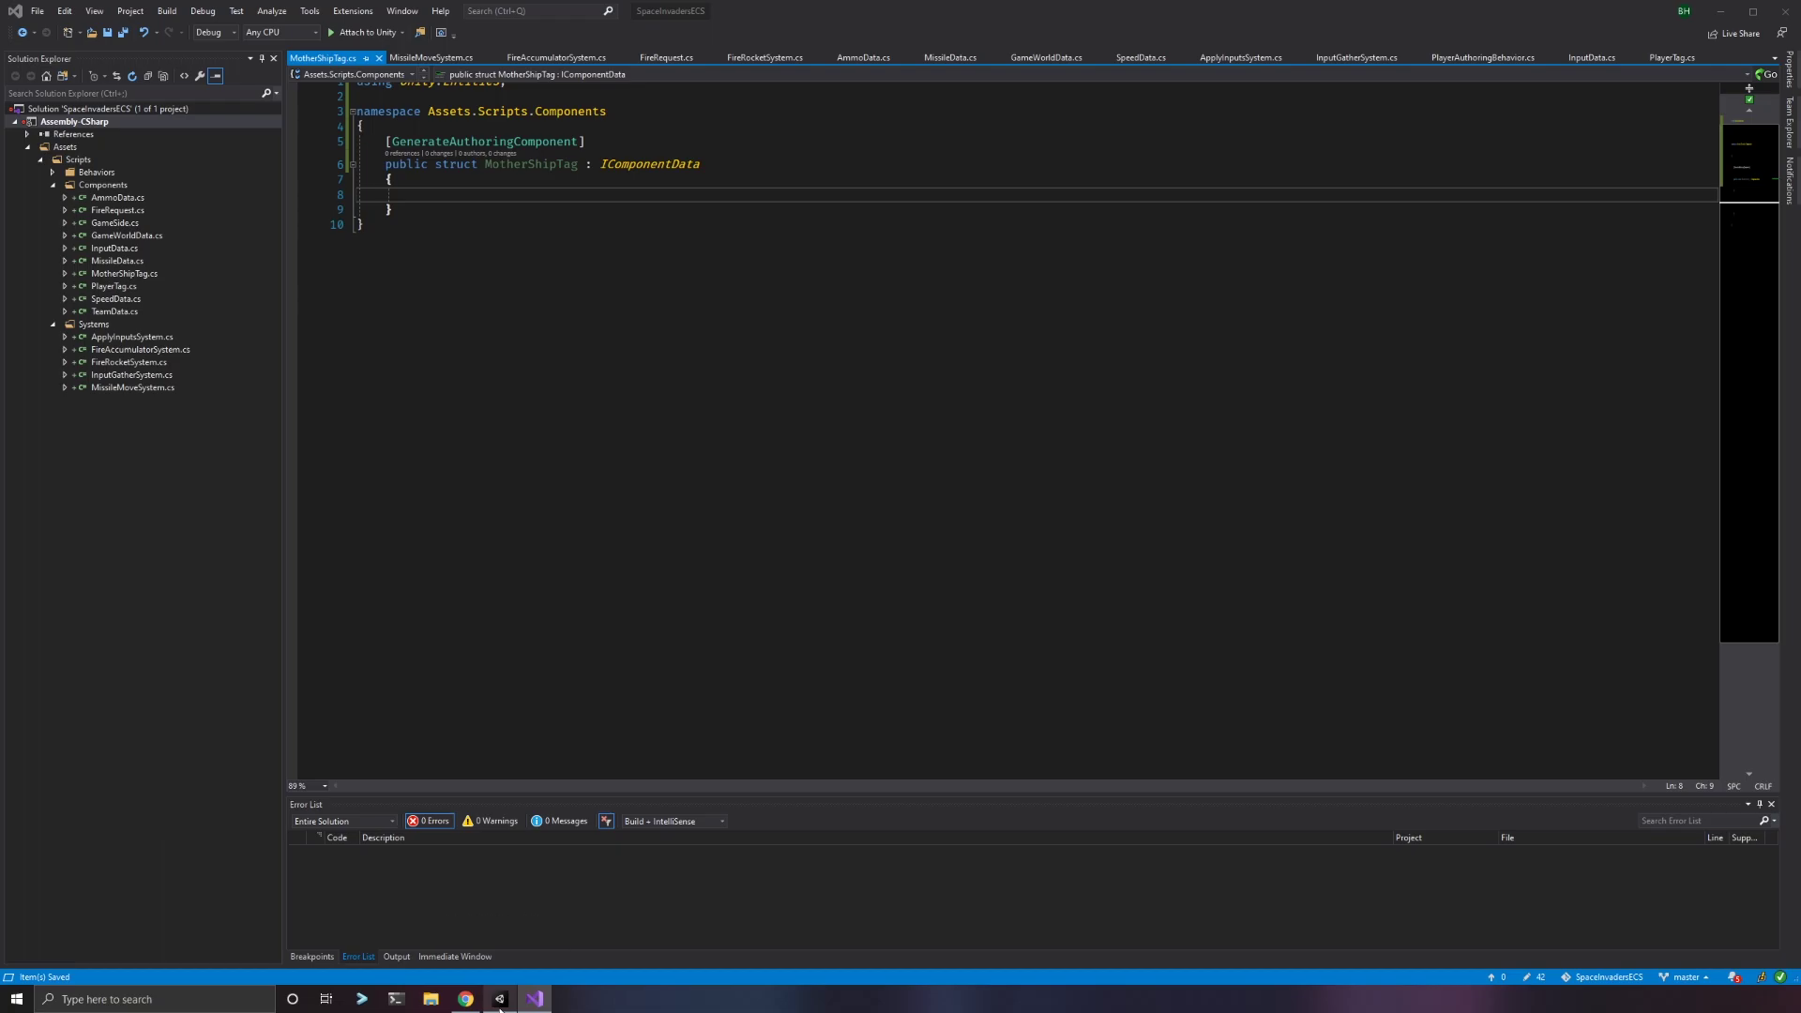
pyautogui.click(500, 998)
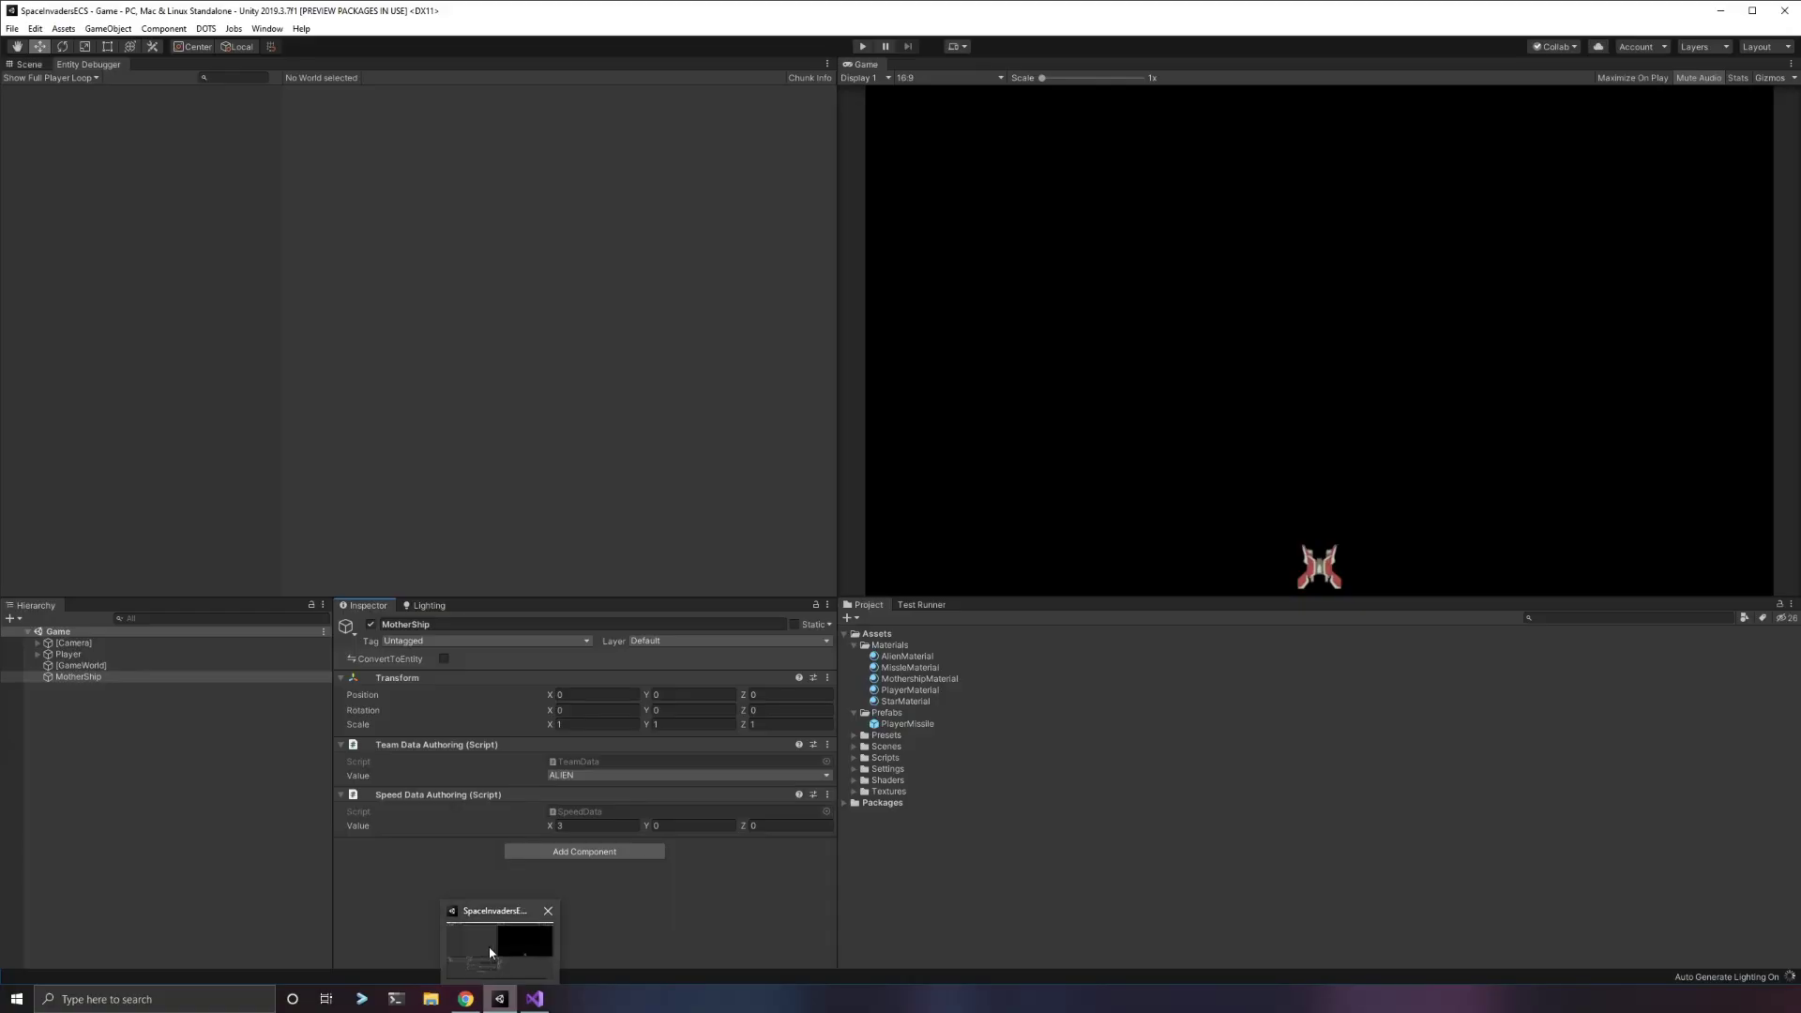
pyautogui.click(525, 854)
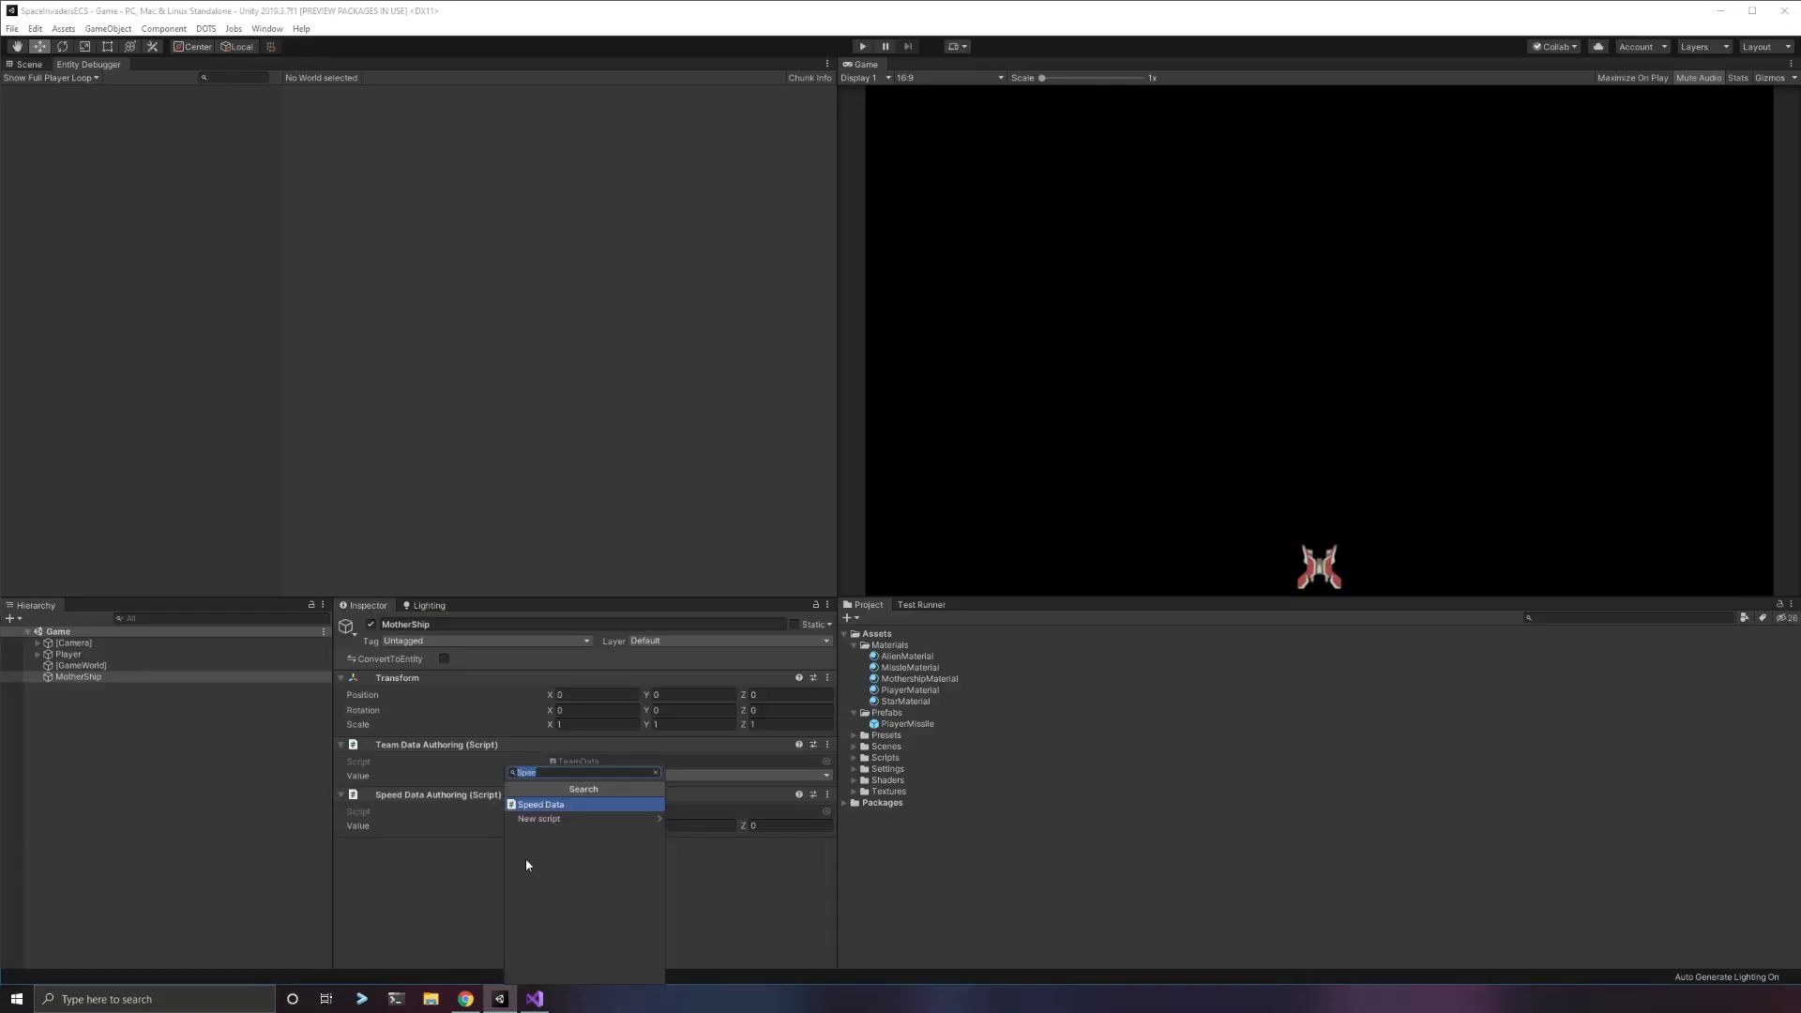
pyautogui.write('Mother')
pyautogui.press('Return')
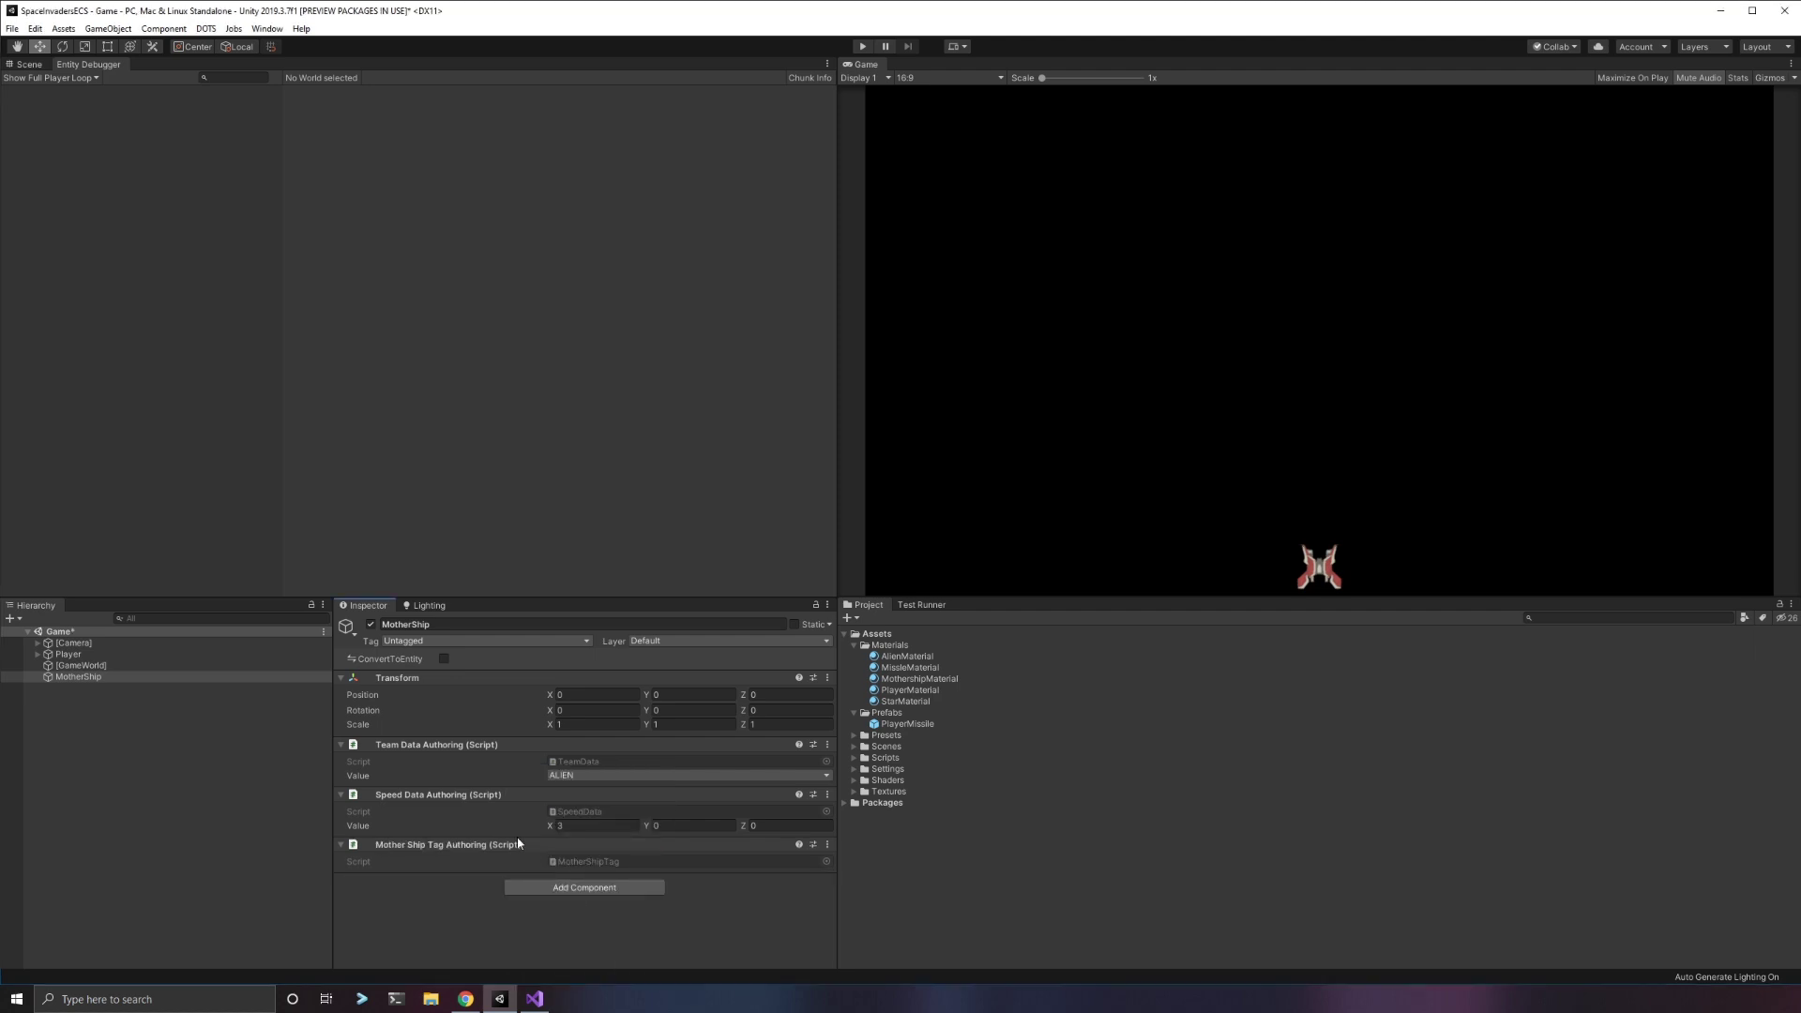
pyautogui.click(342, 844)
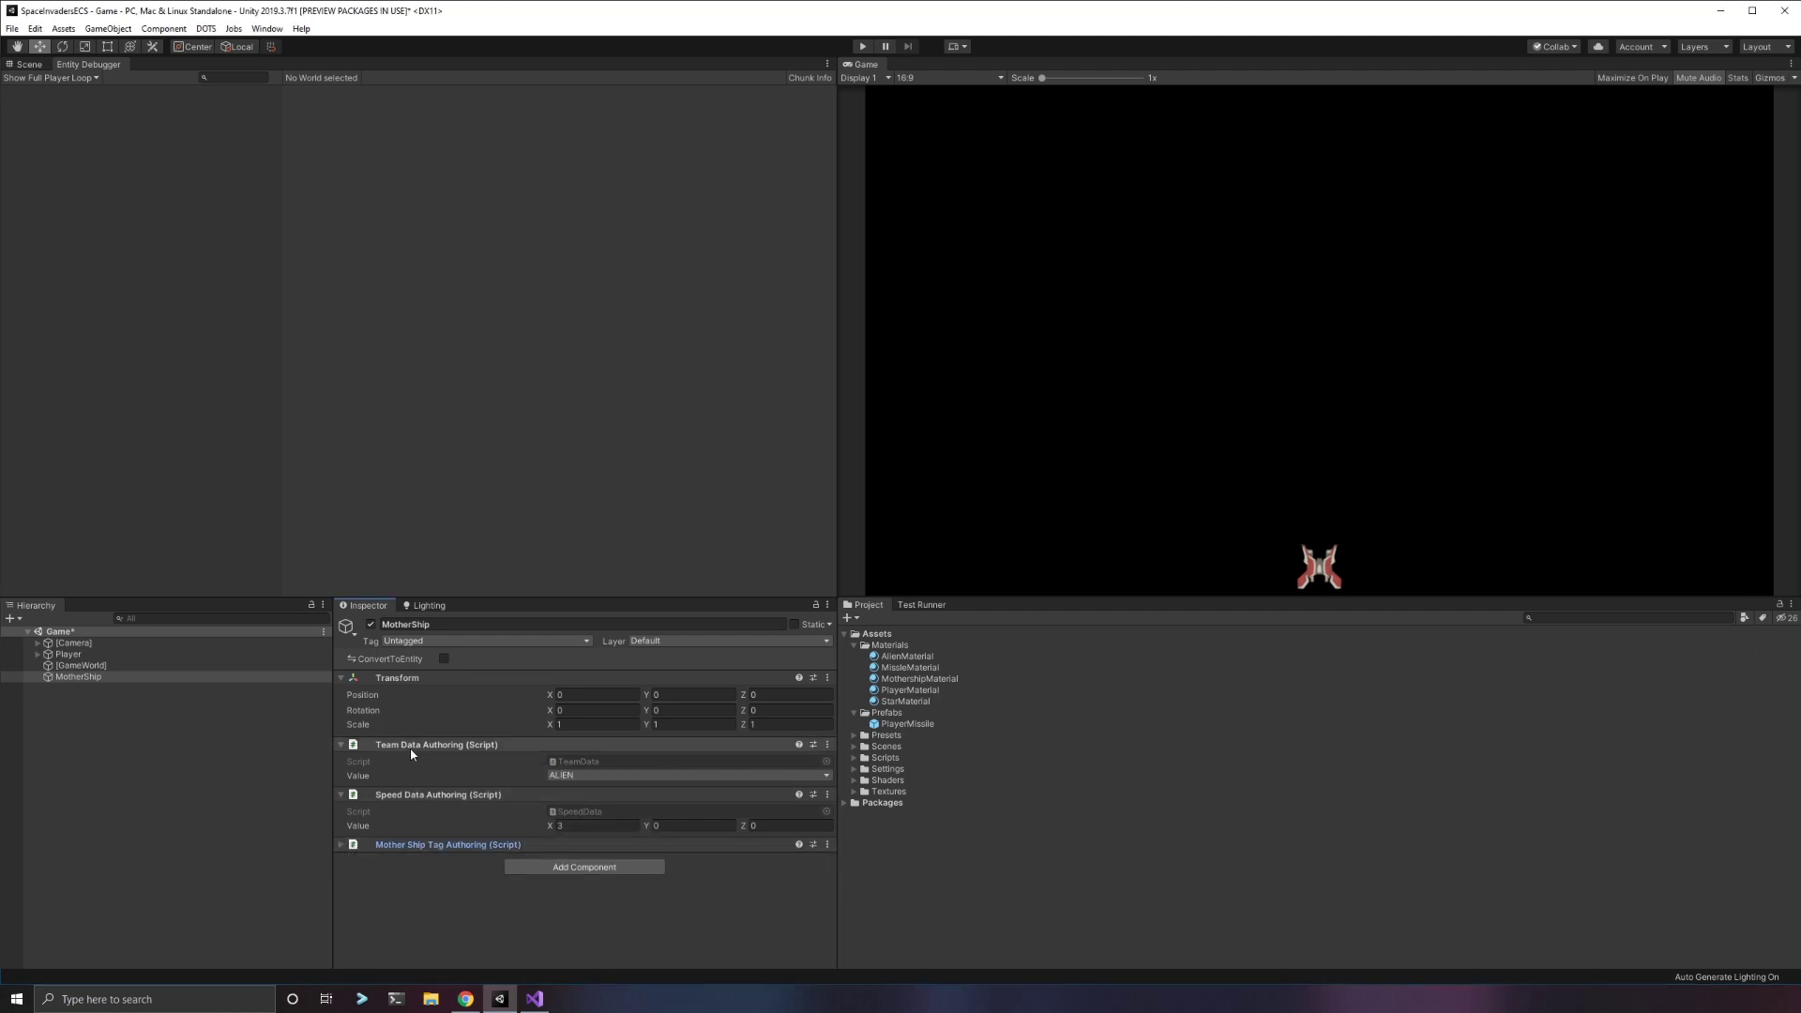
# Add the Convert To Entity component to the MotherShip object.
pyautogui.click(542, 865)
pyautogui.write('Convert')
pyautogui.press('Return')
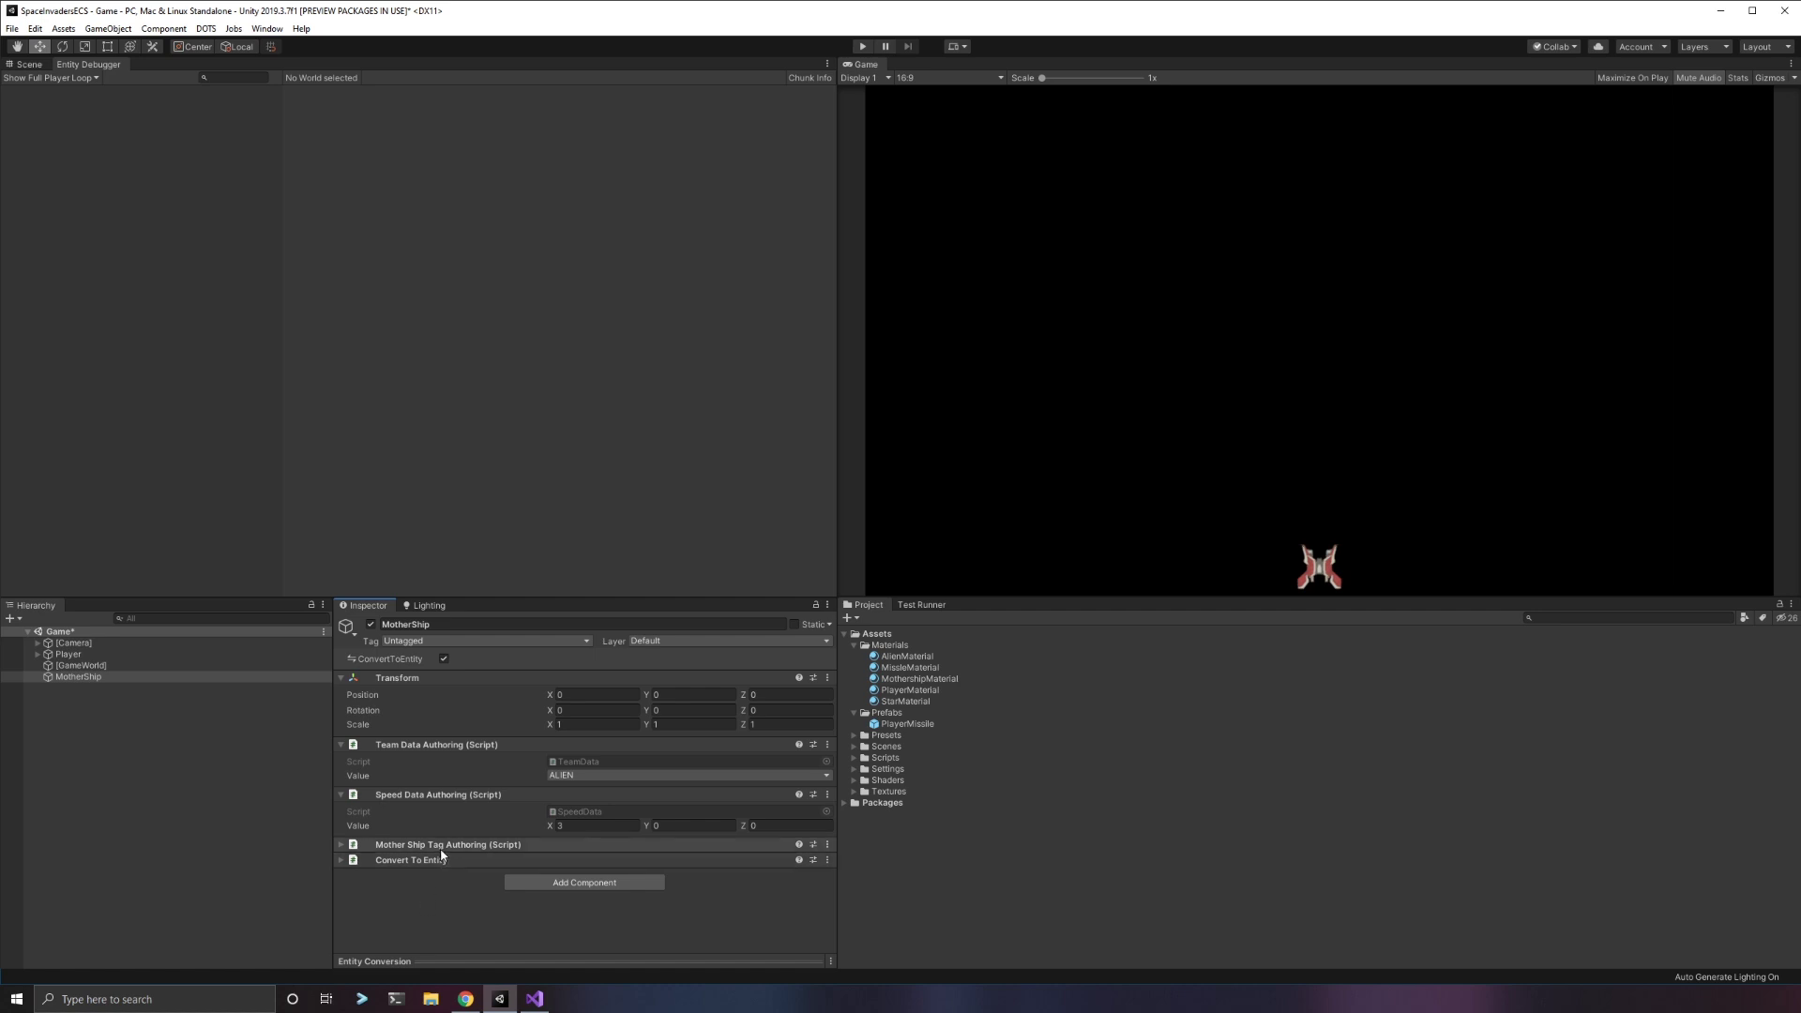
# Save MotherShip as a prefab in the Prefabs folder and delete its instance from the Game scene.
pyautogui.click(121, 739)
pyautogui.moveTo(71, 678); pyautogui.dragTo(898, 724)
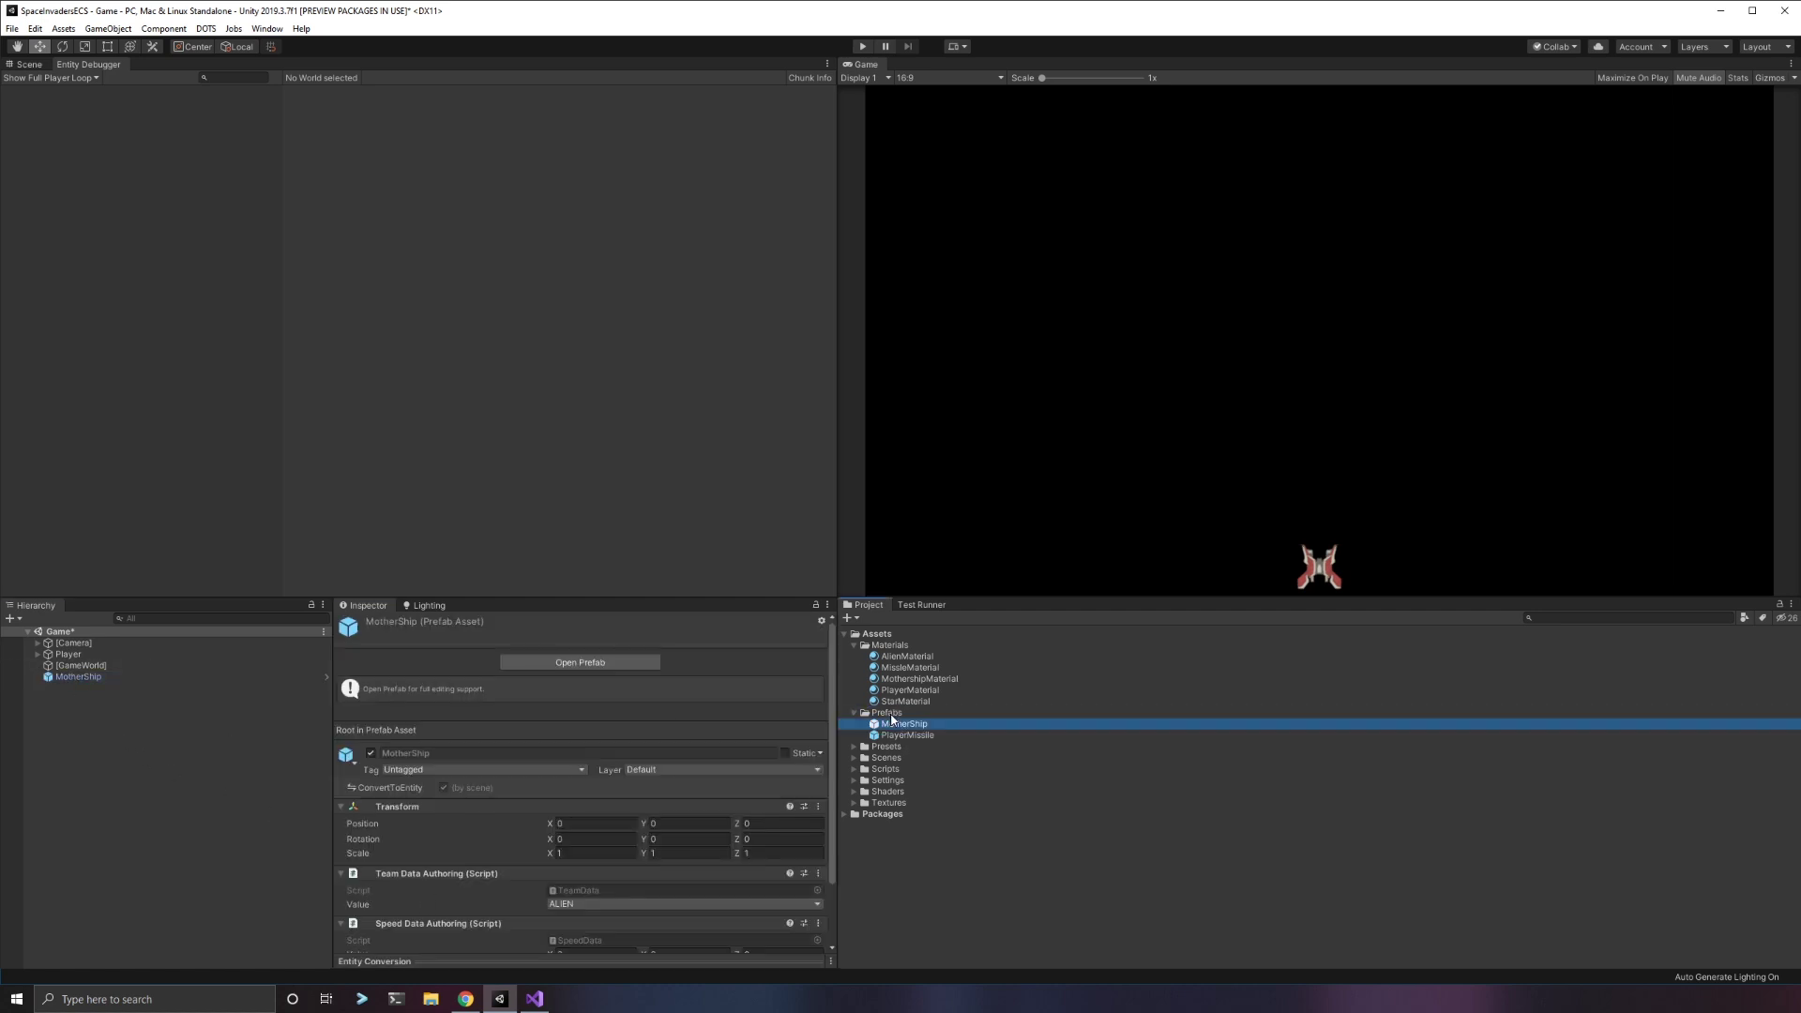
pyautogui.doubleClick(898, 724)
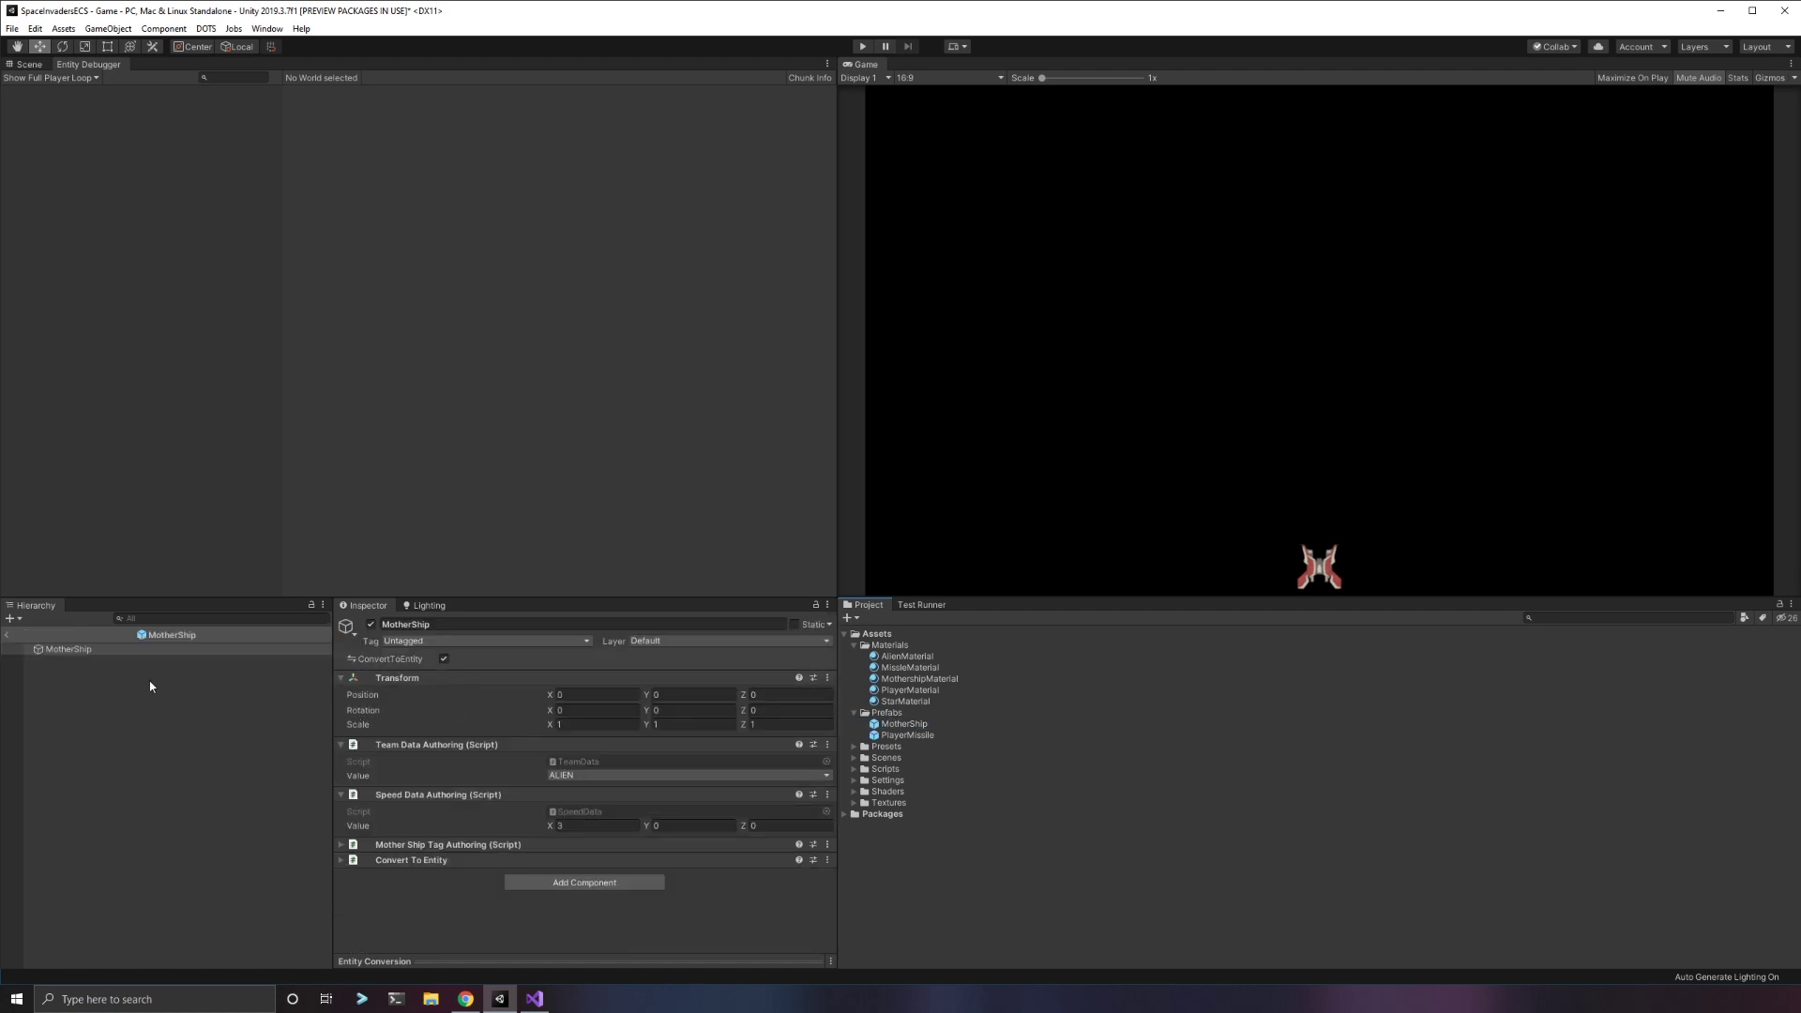
pyautogui.click(7, 635)
pyautogui.click(75, 677)
pyautogui.press('Delete')
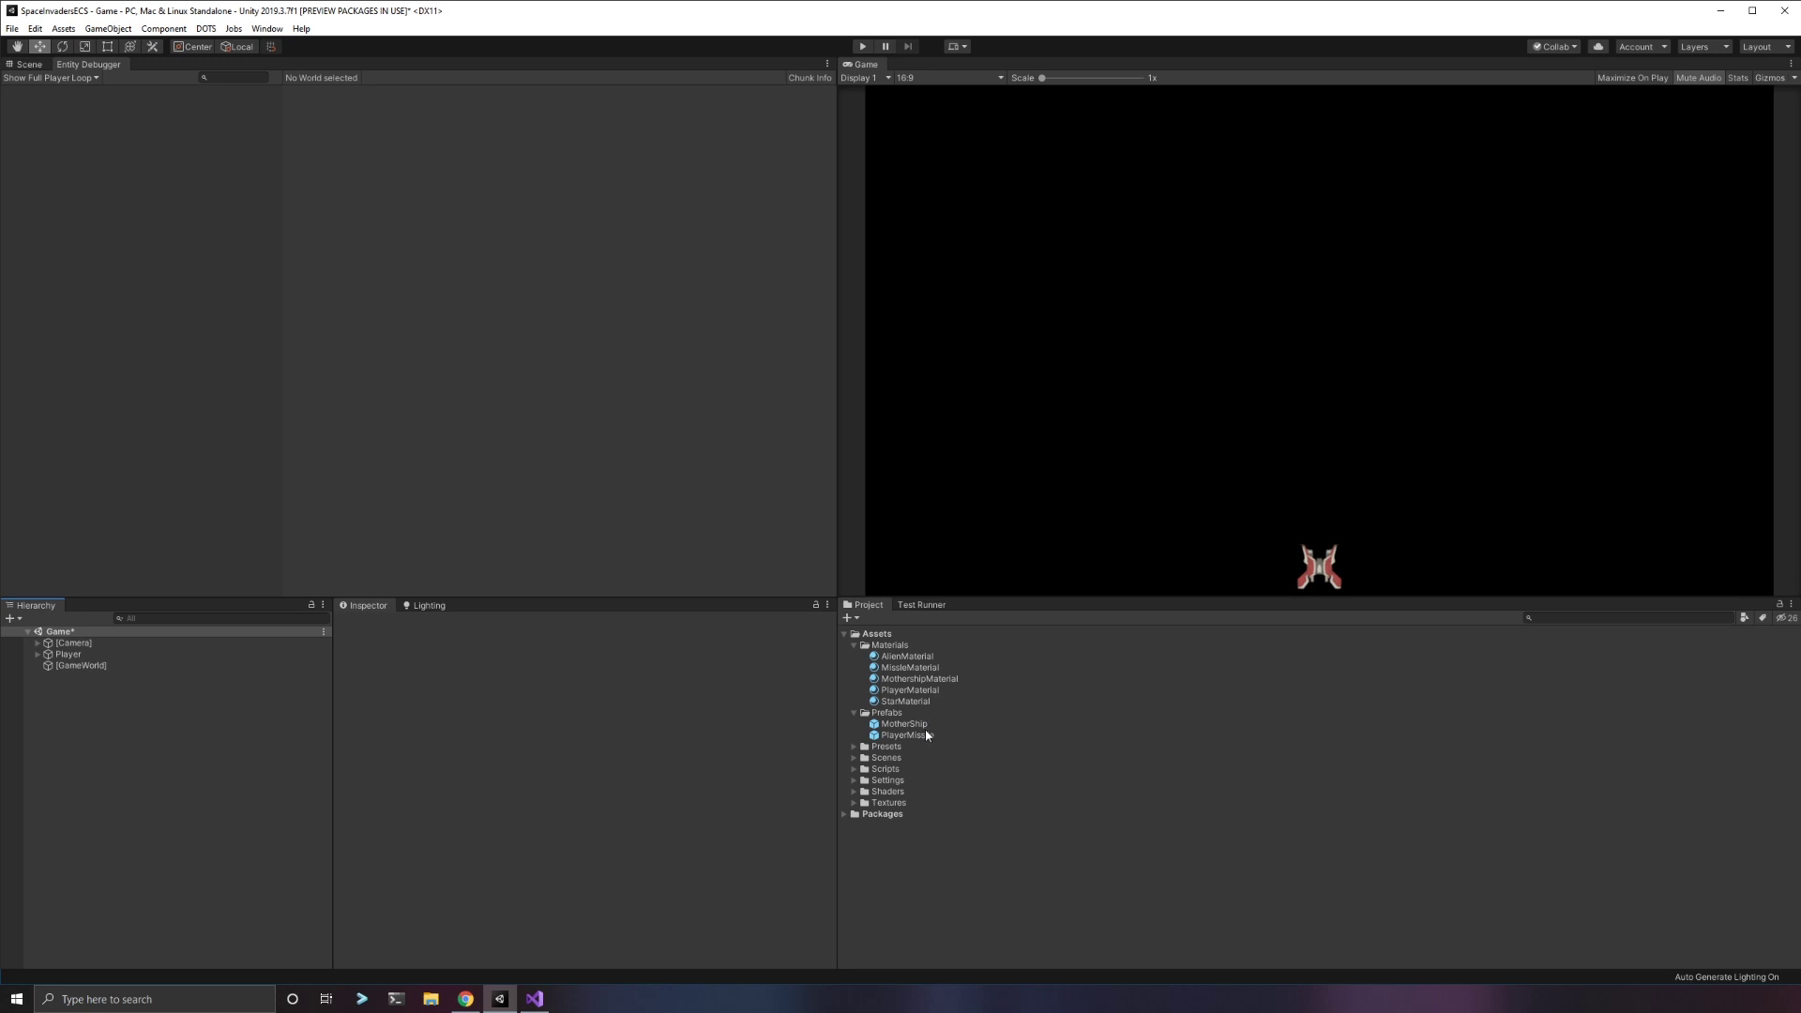
# Open the MotherShip prefab for editing and add a 3D Quad as a child of MotherShip.
pyautogui.doubleClick(914, 725)
pyautogui.rightClick(46, 655)
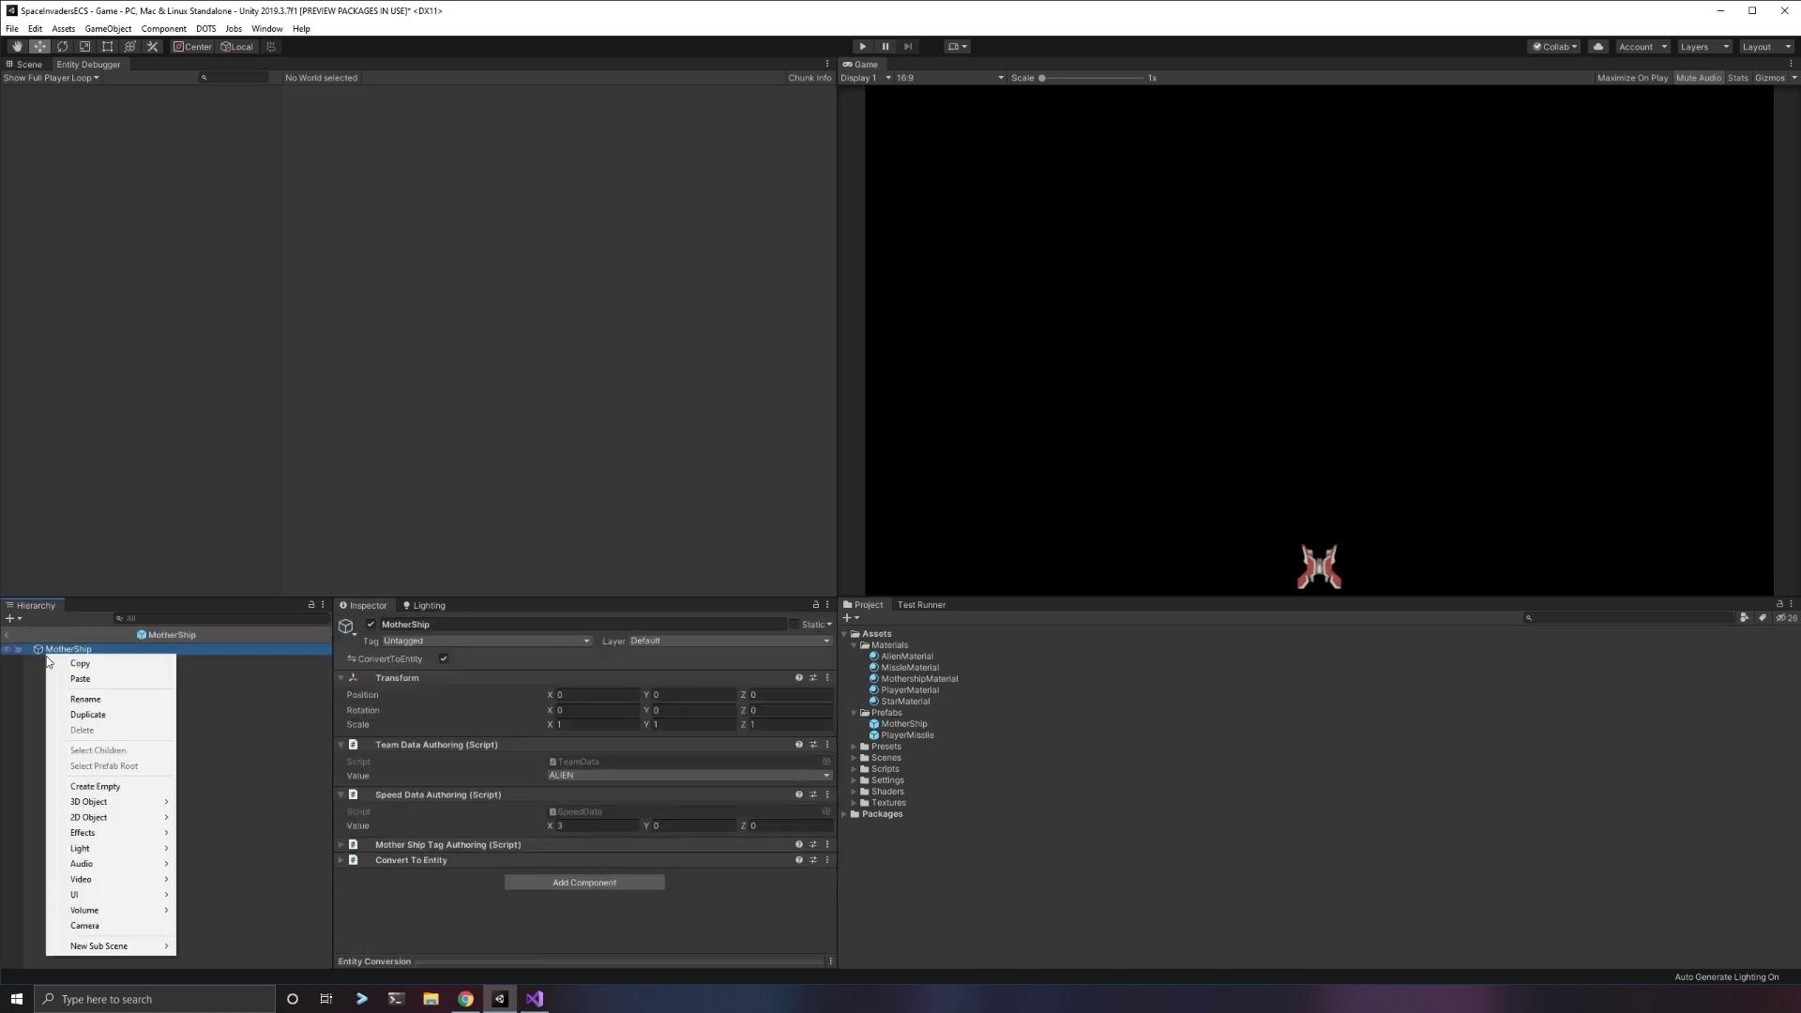
pyautogui.moveTo(113, 803)
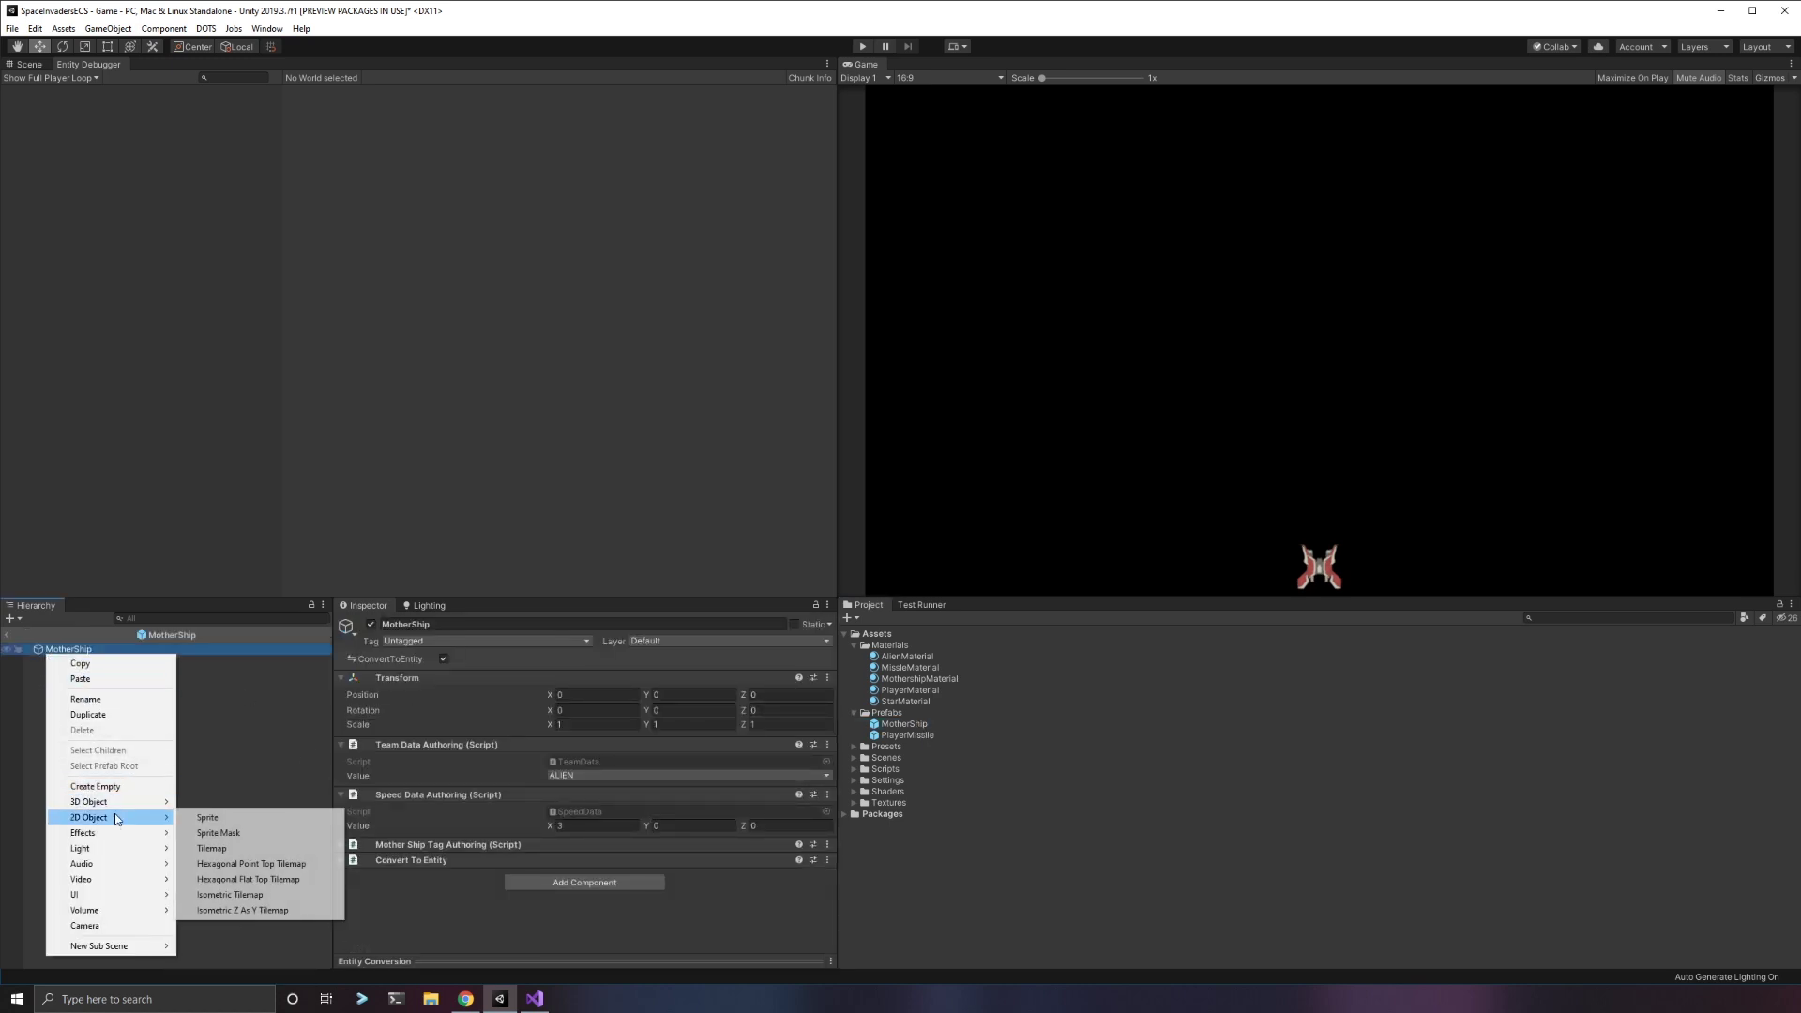
pyautogui.click(229, 878)
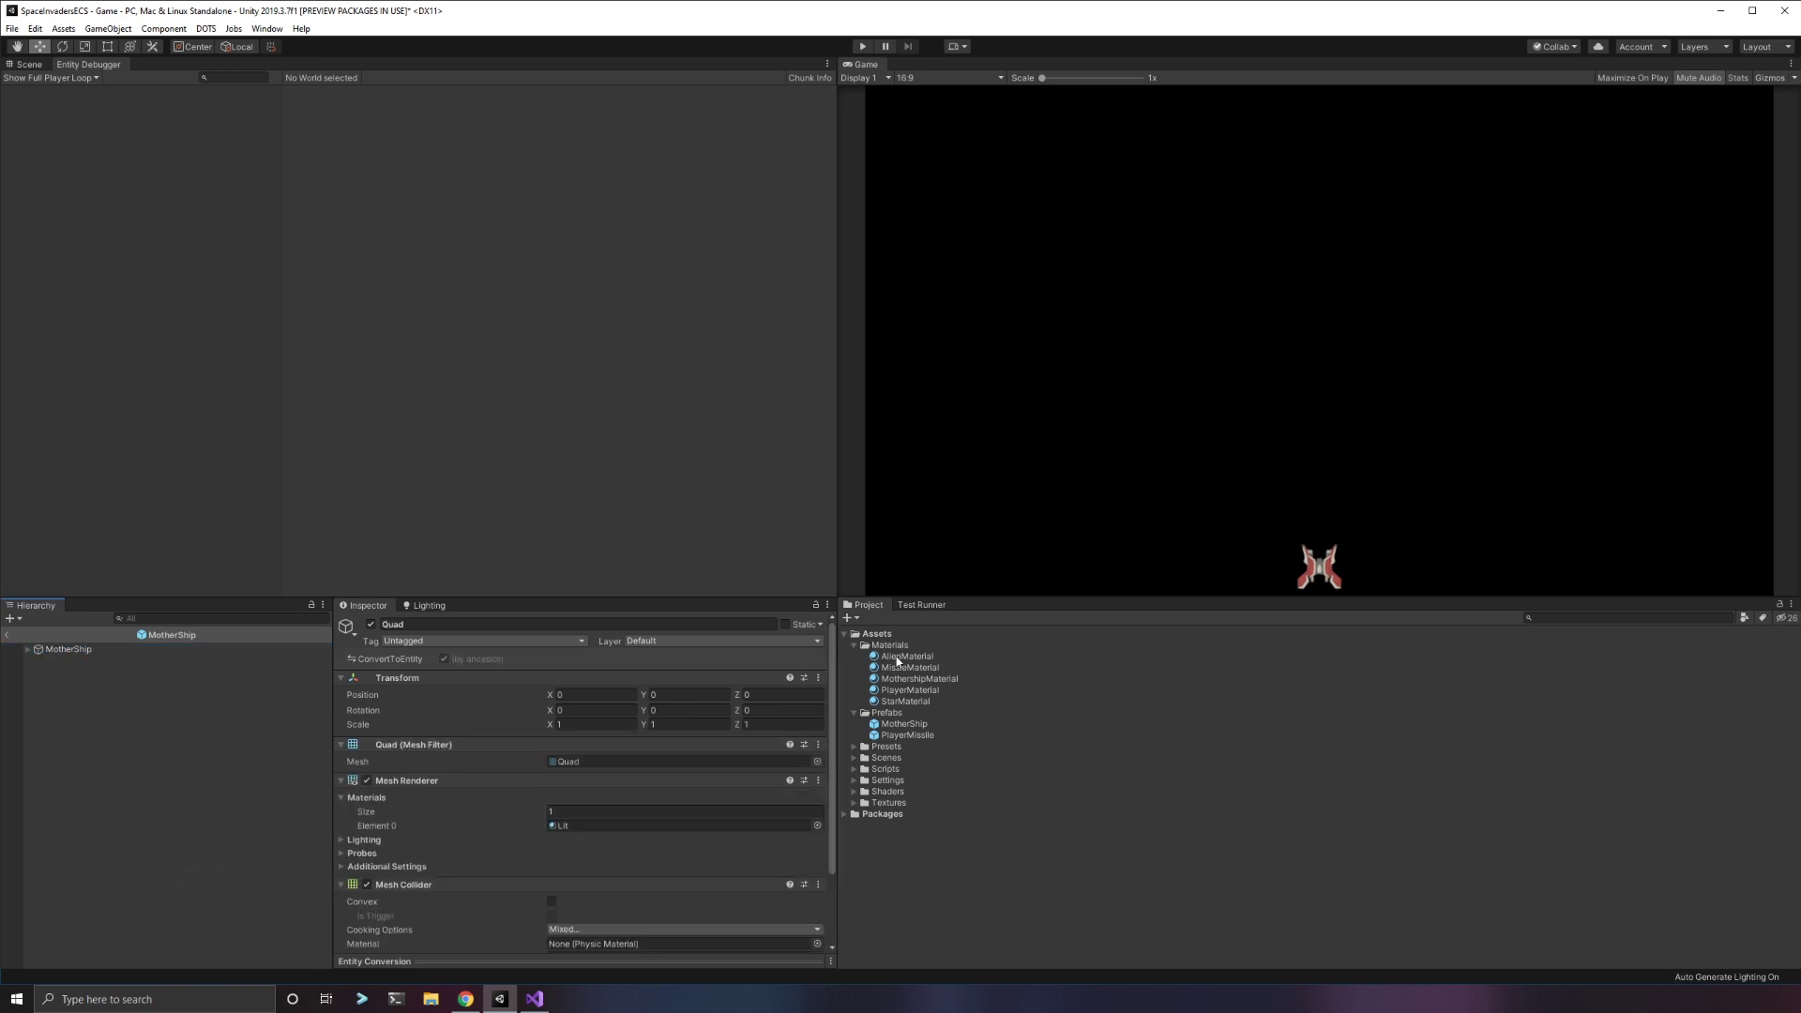
# Assign MothershipMaterial to the Quad's Mesh Renderer and view the textured Quad up close in the Scene view.
pyautogui.moveTo(918, 683); pyautogui.dragTo(585, 833)
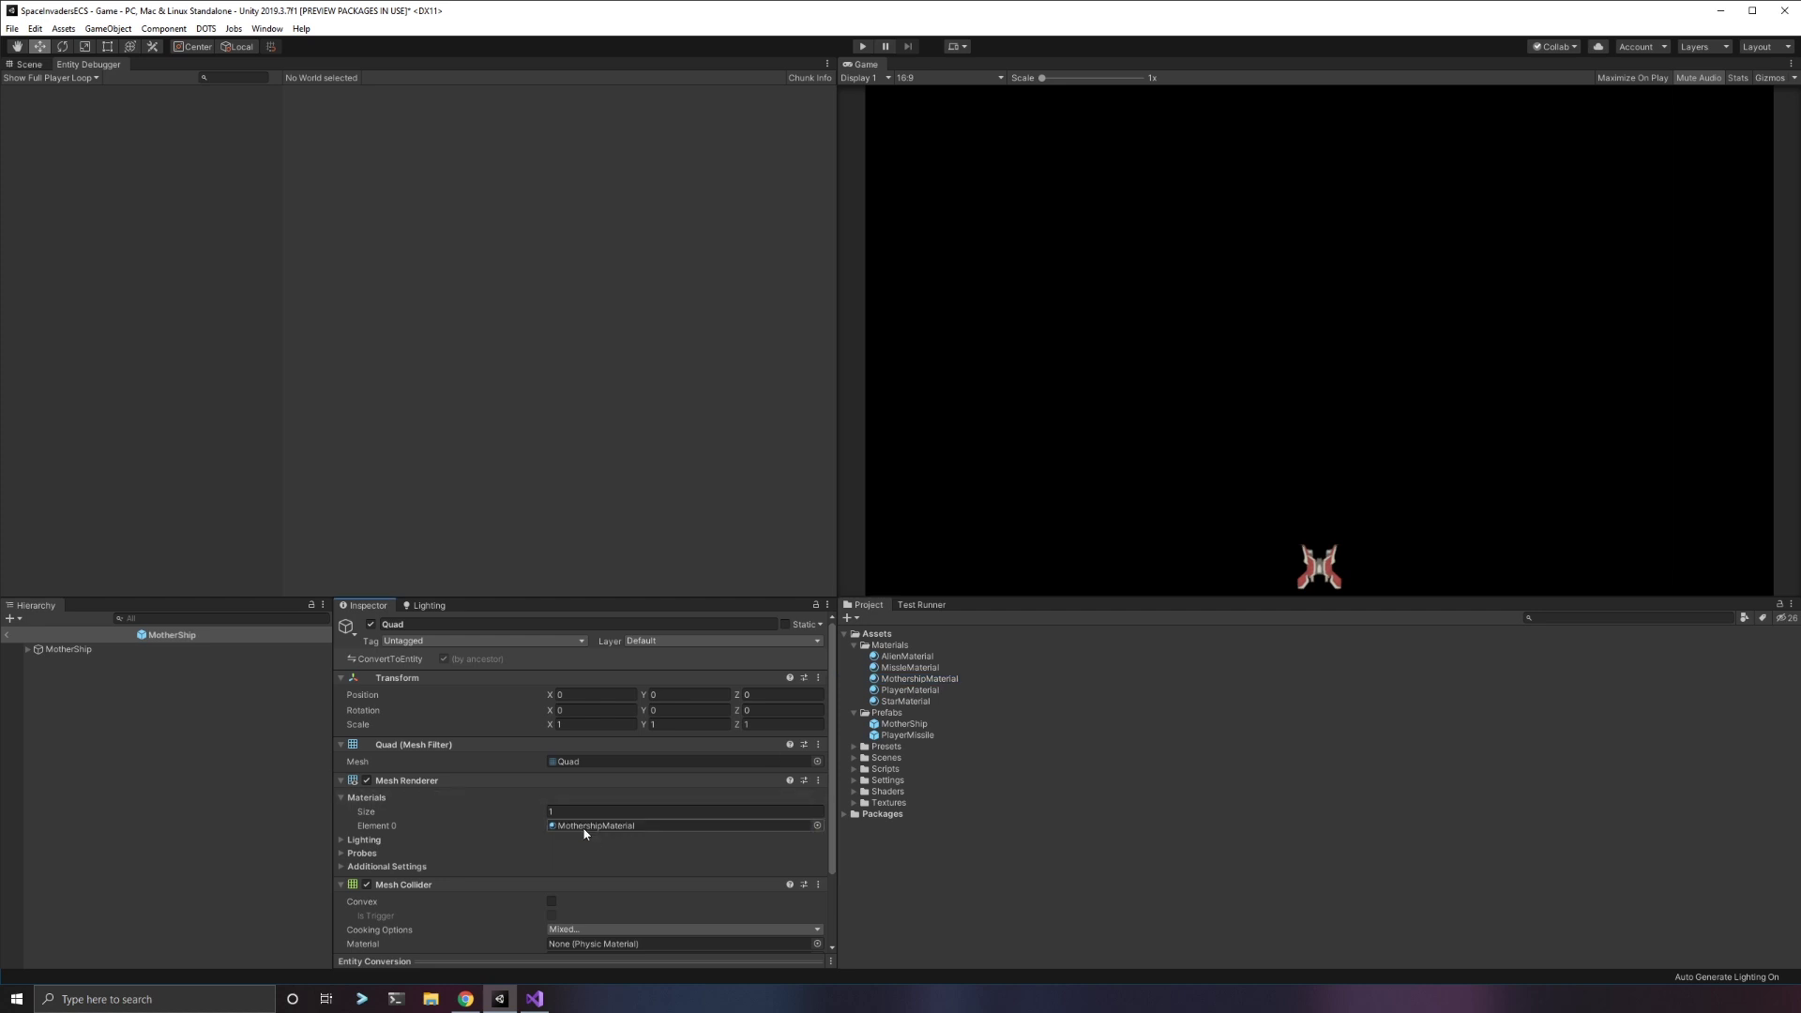
pyautogui.click(28, 63)
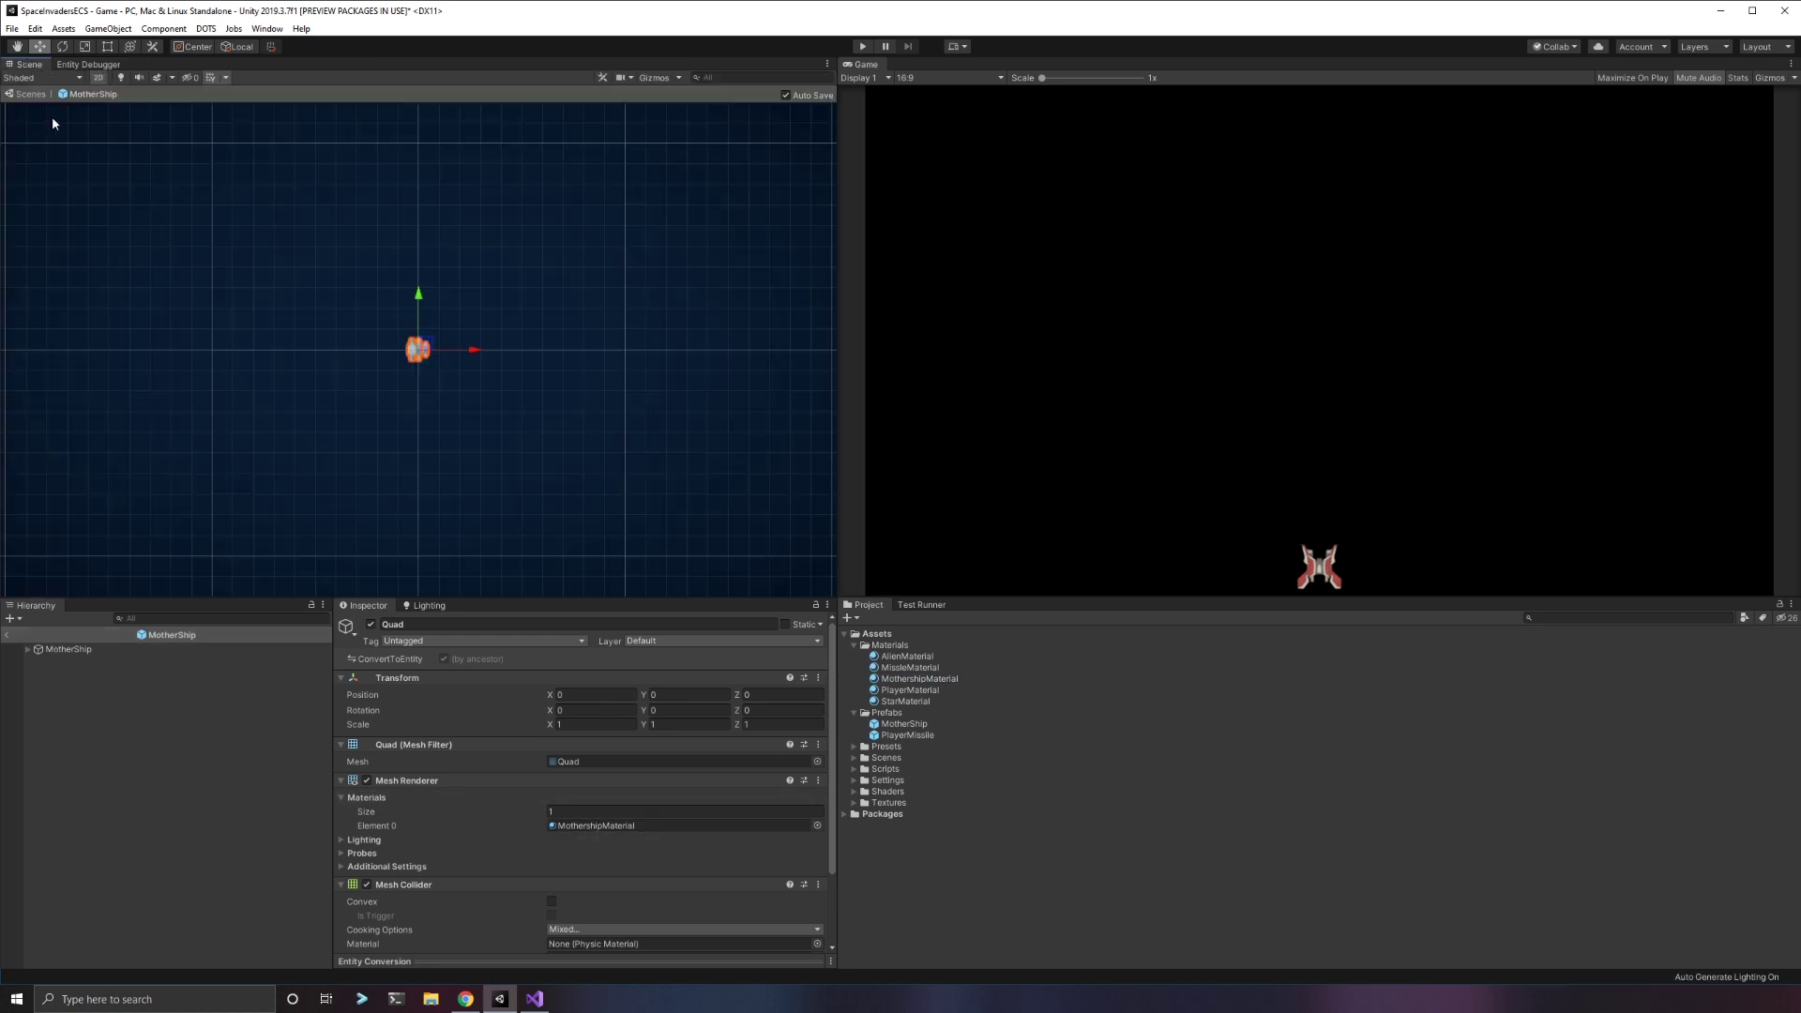
pyautogui.scroll(10, 392, 357)
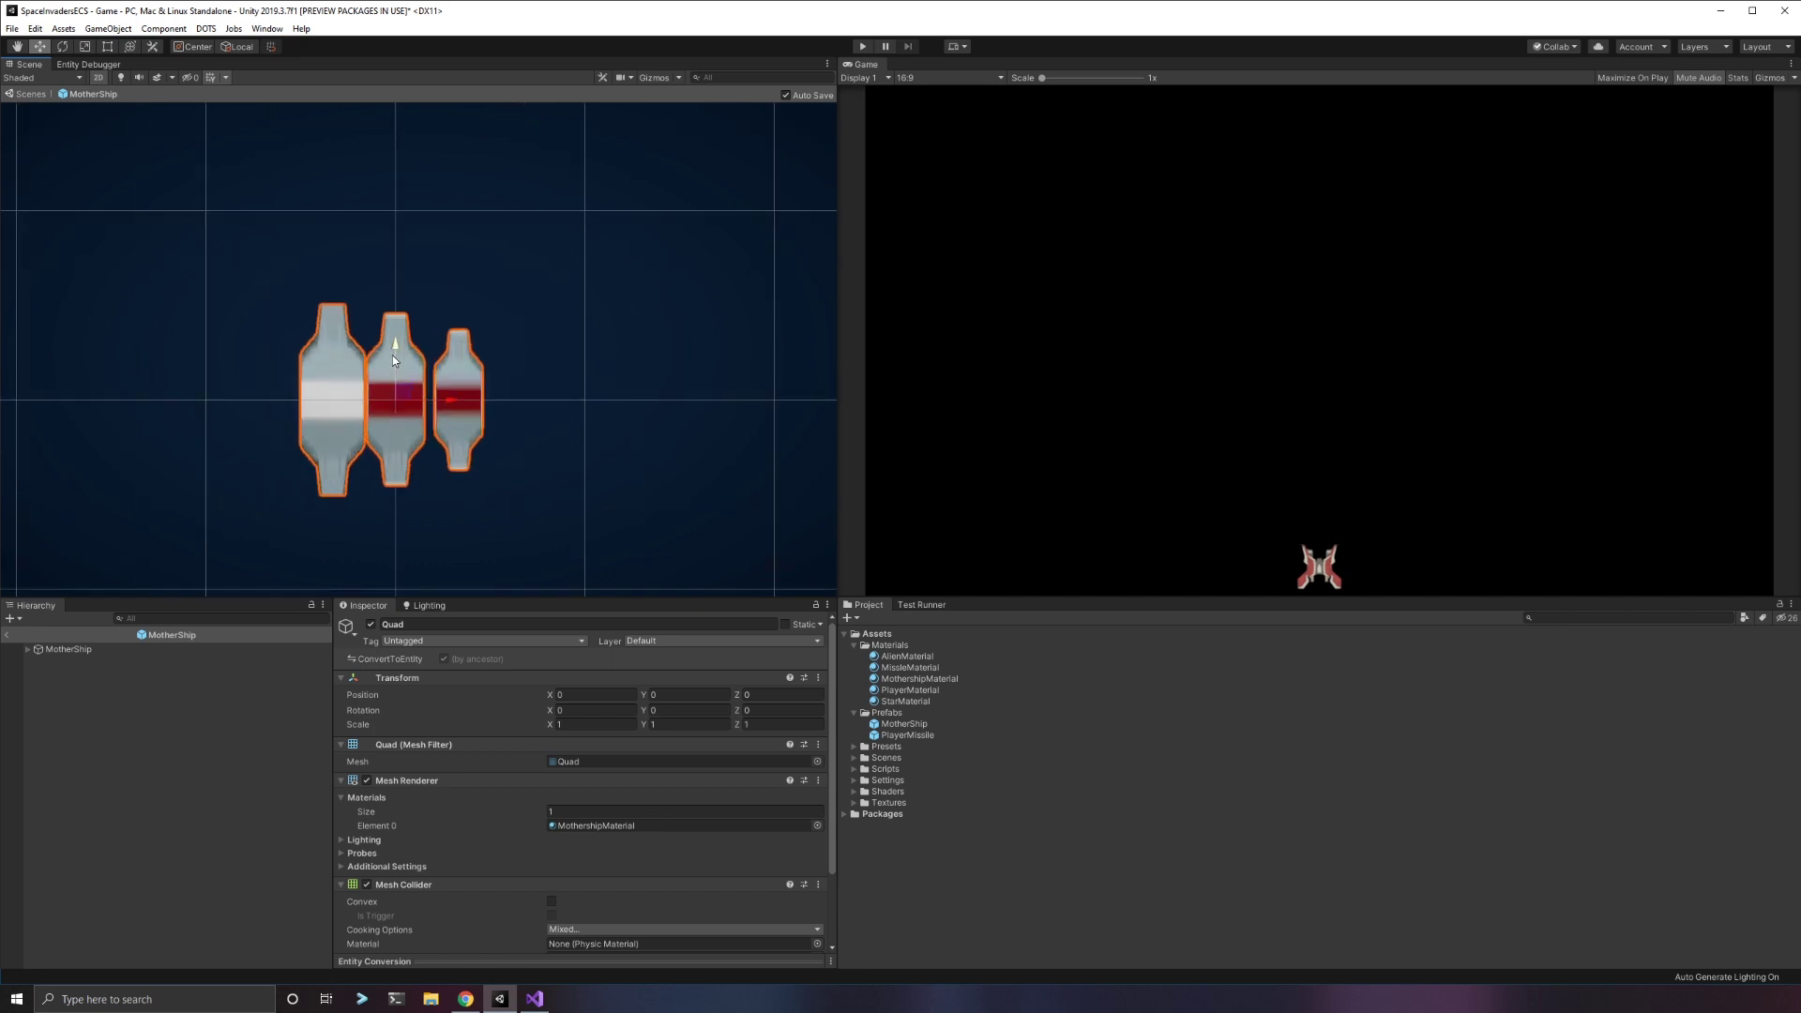
pyautogui.moveTo(462, 283); pyautogui.dragTo(477, 272, button='middle')
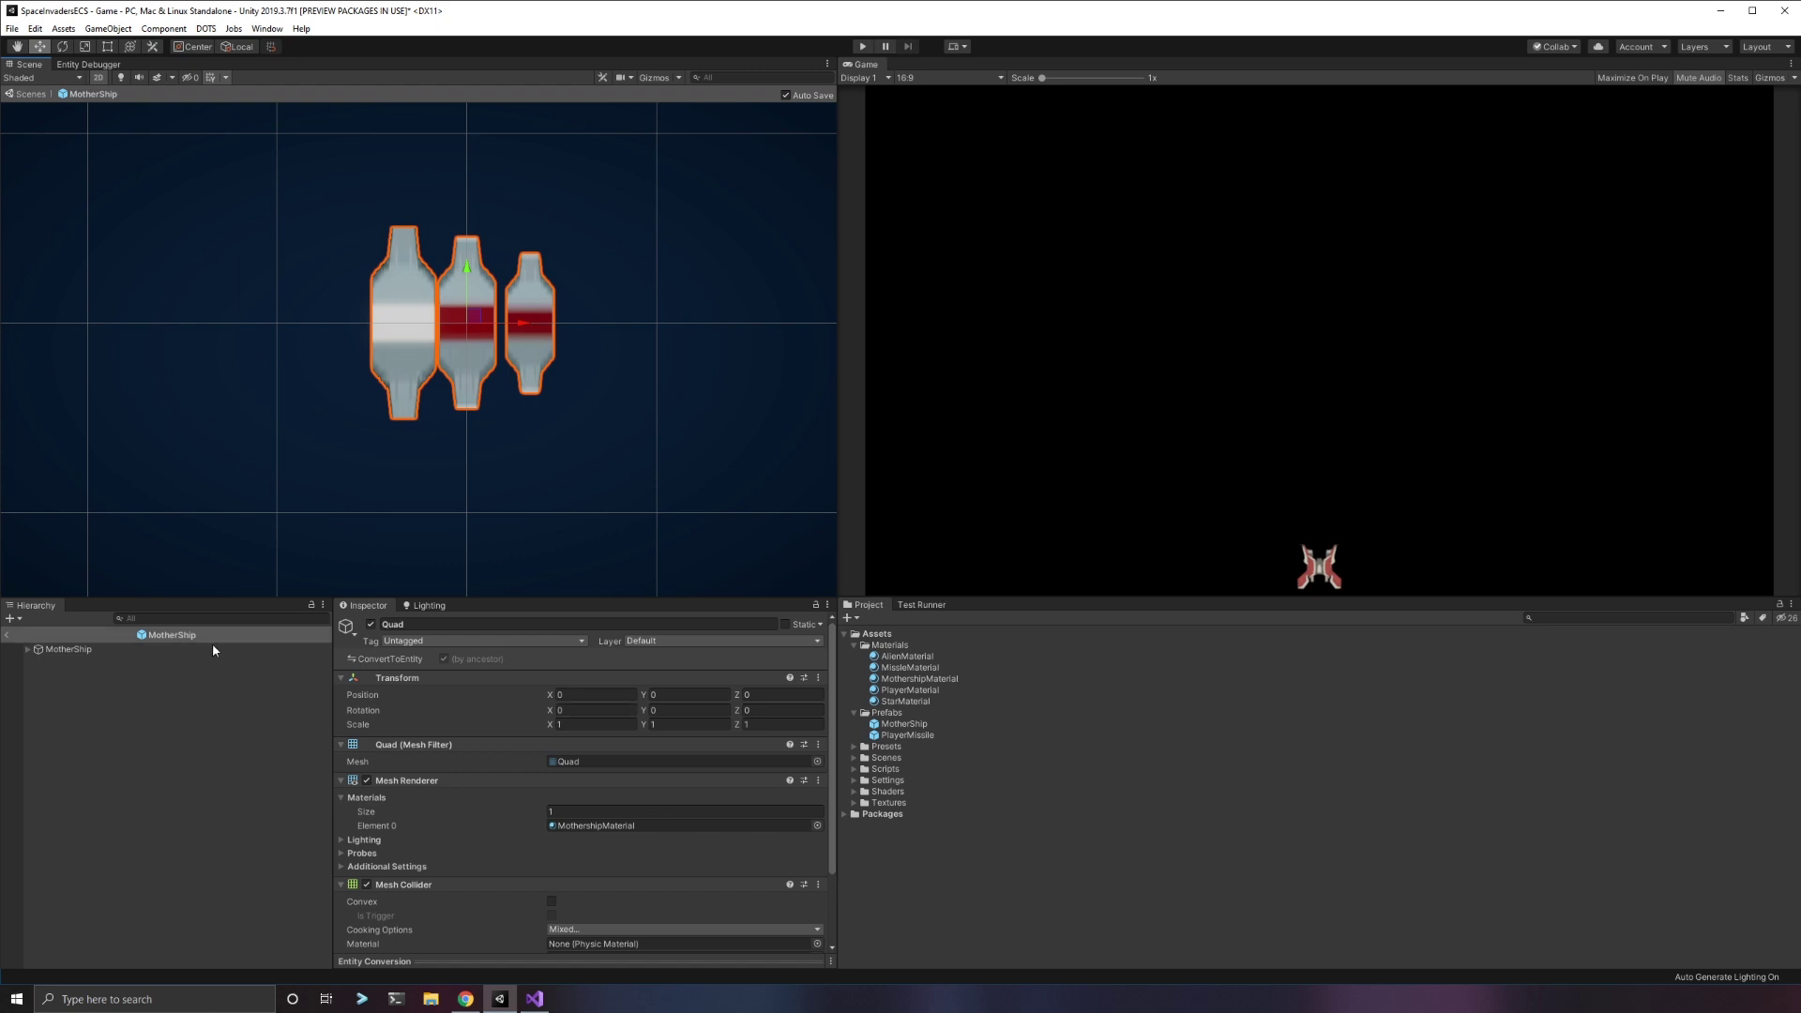
# Expand MotherShip in the hierarchy and examine the components of the parent object and its Quad child.
pyautogui.click(28, 649)
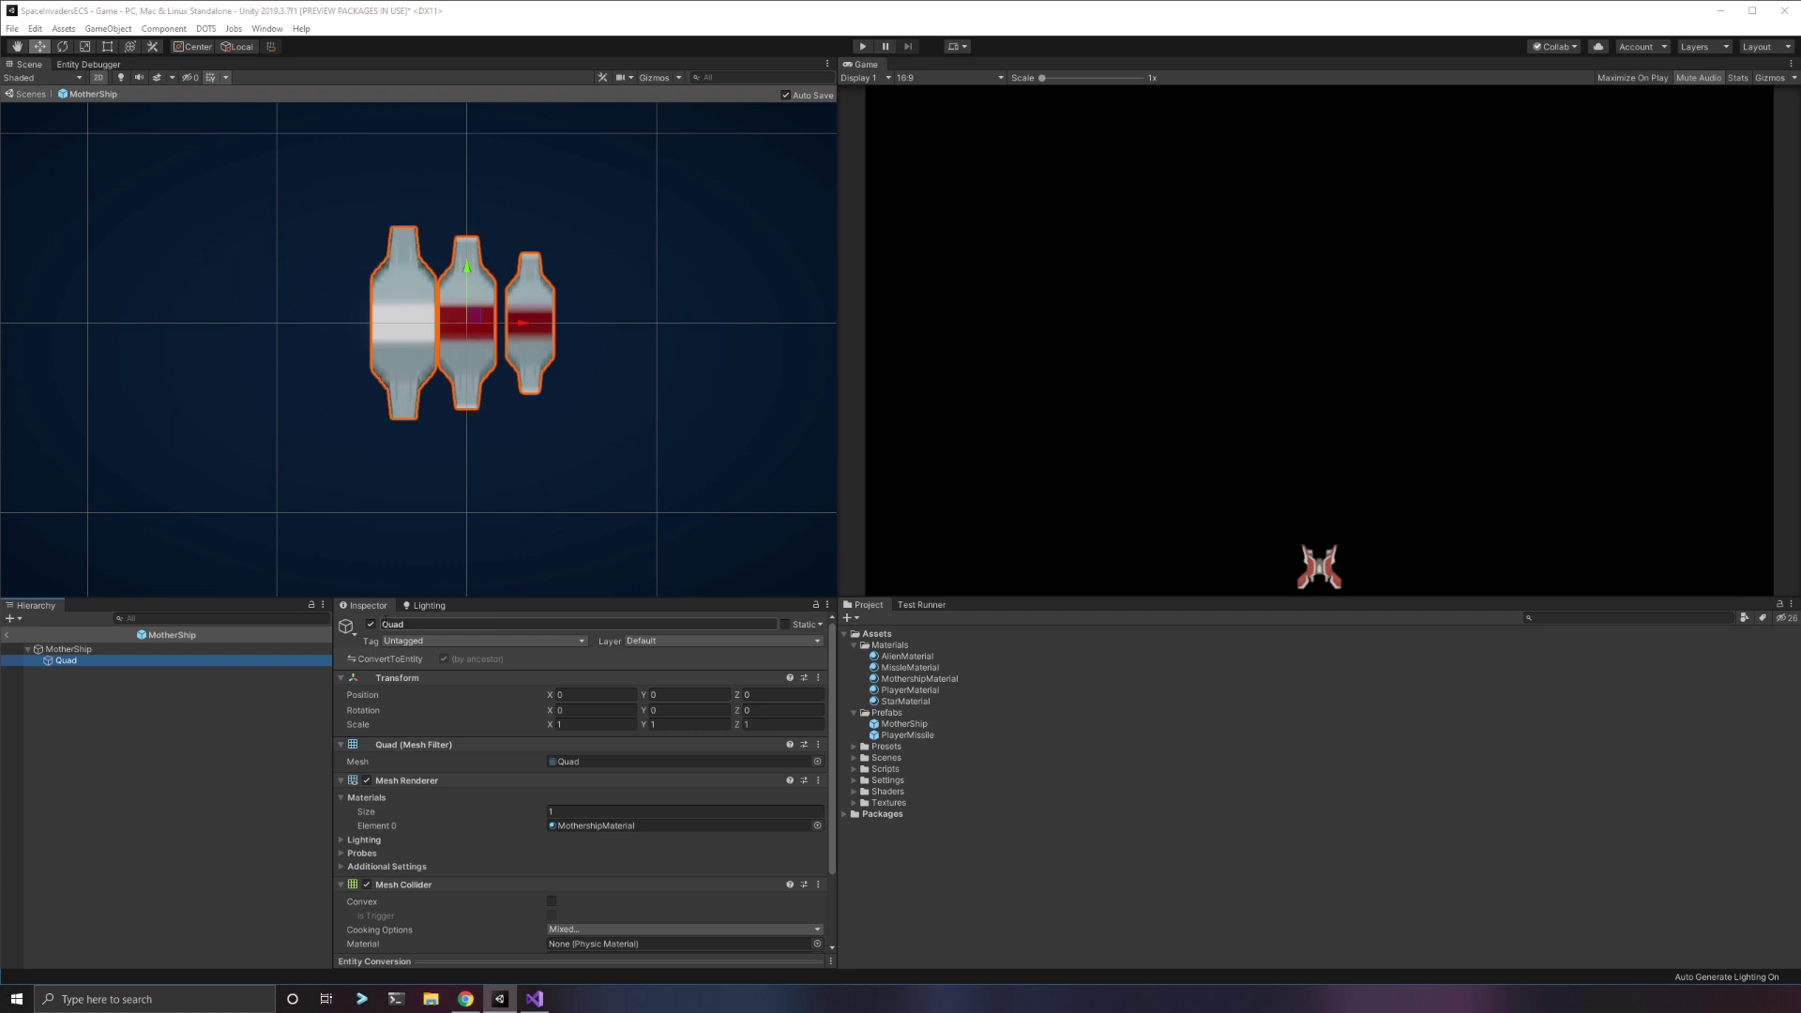
pyautogui.click(77, 660)
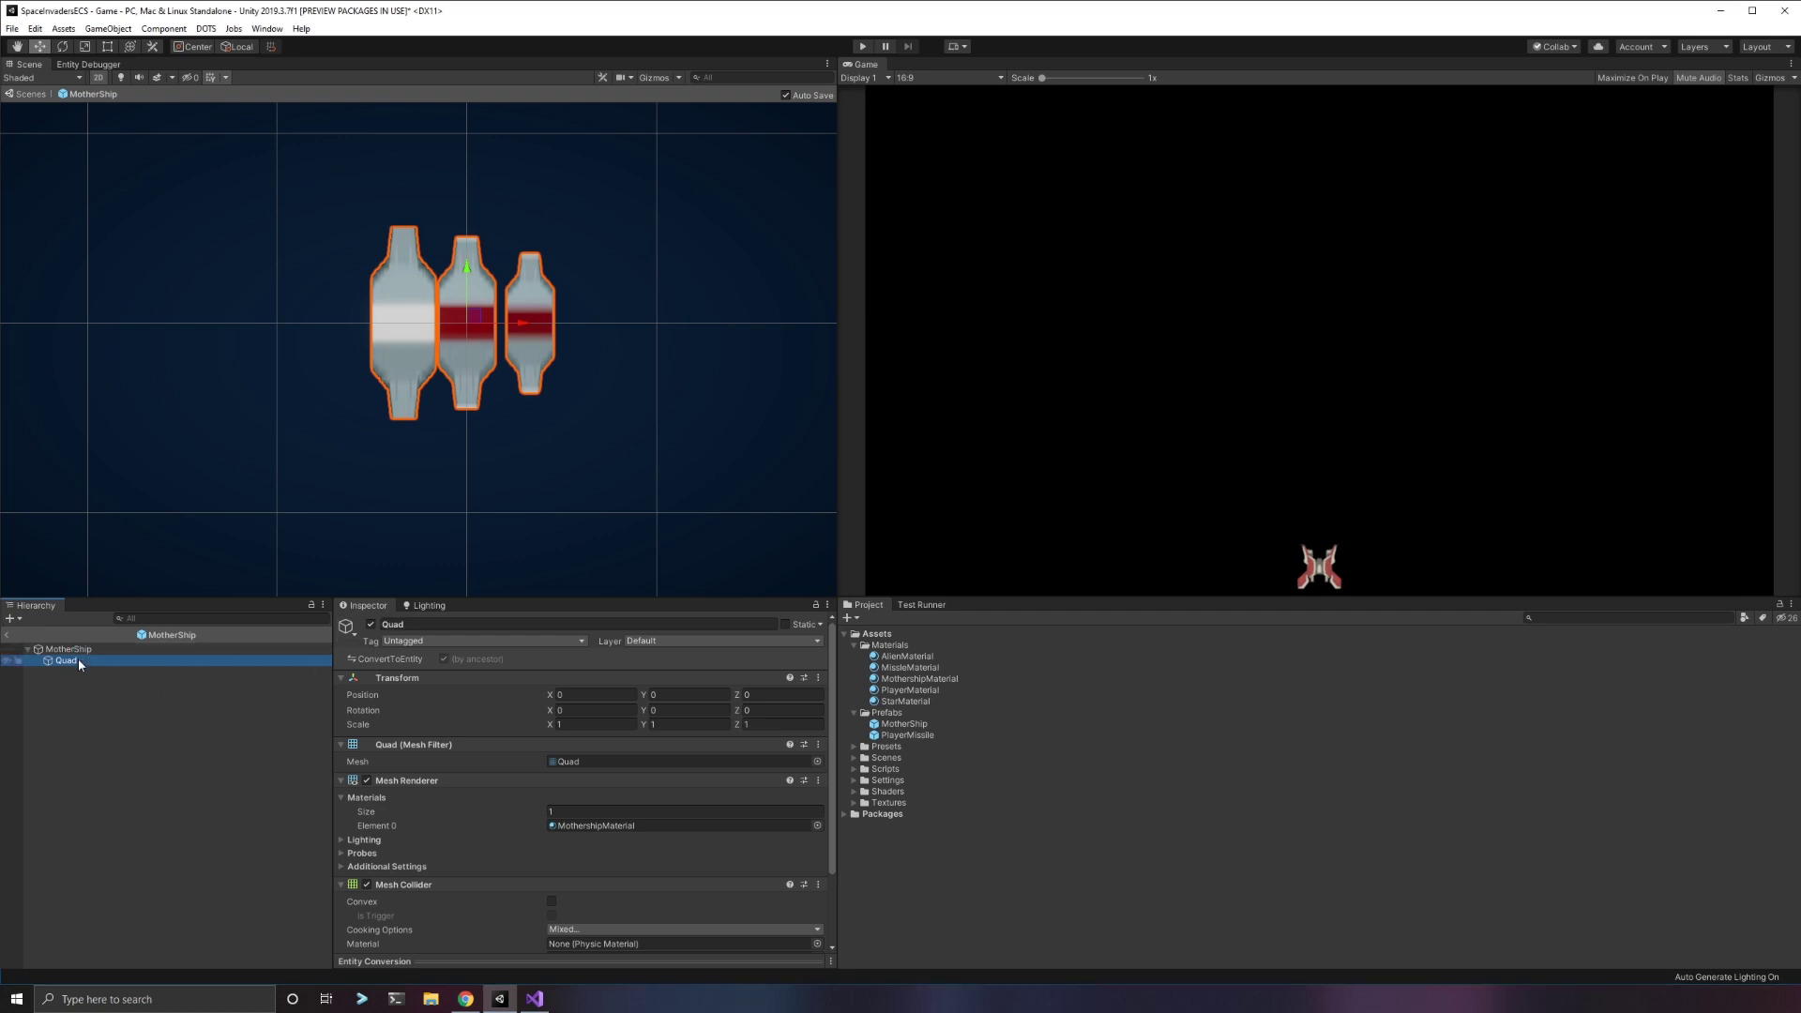
pyautogui.press('Up')
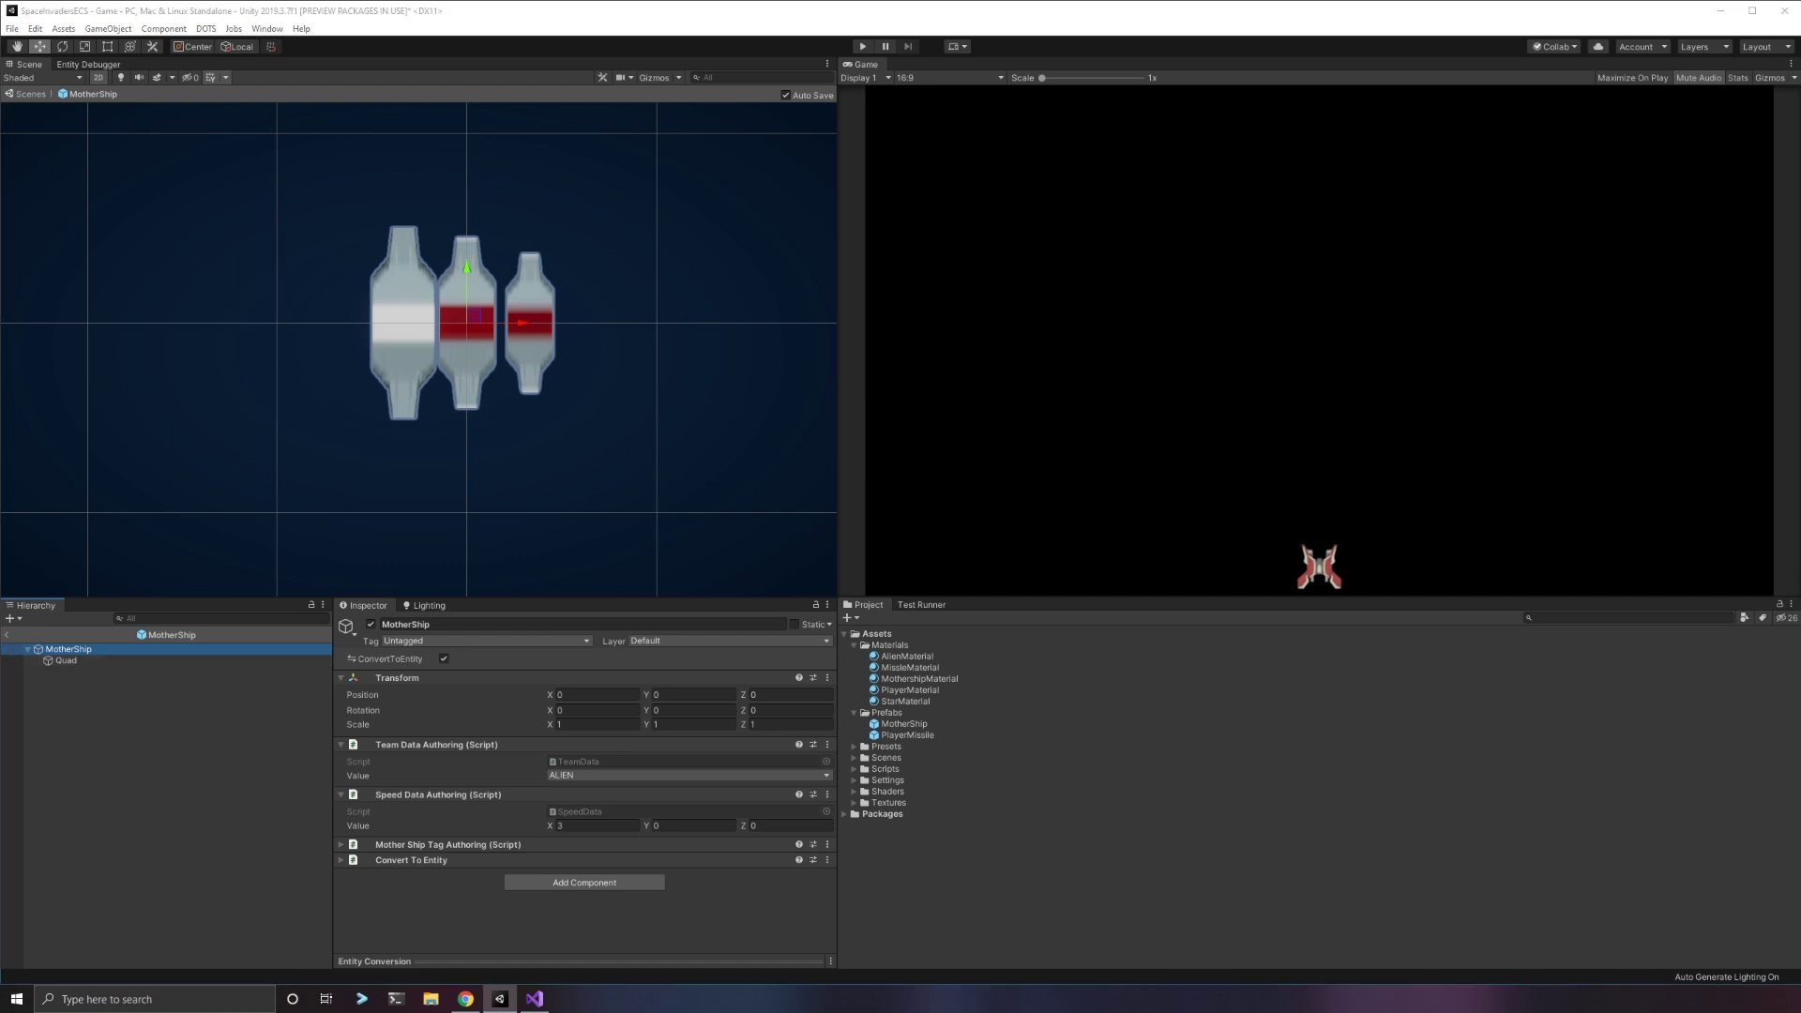
pyautogui.click(65, 662)
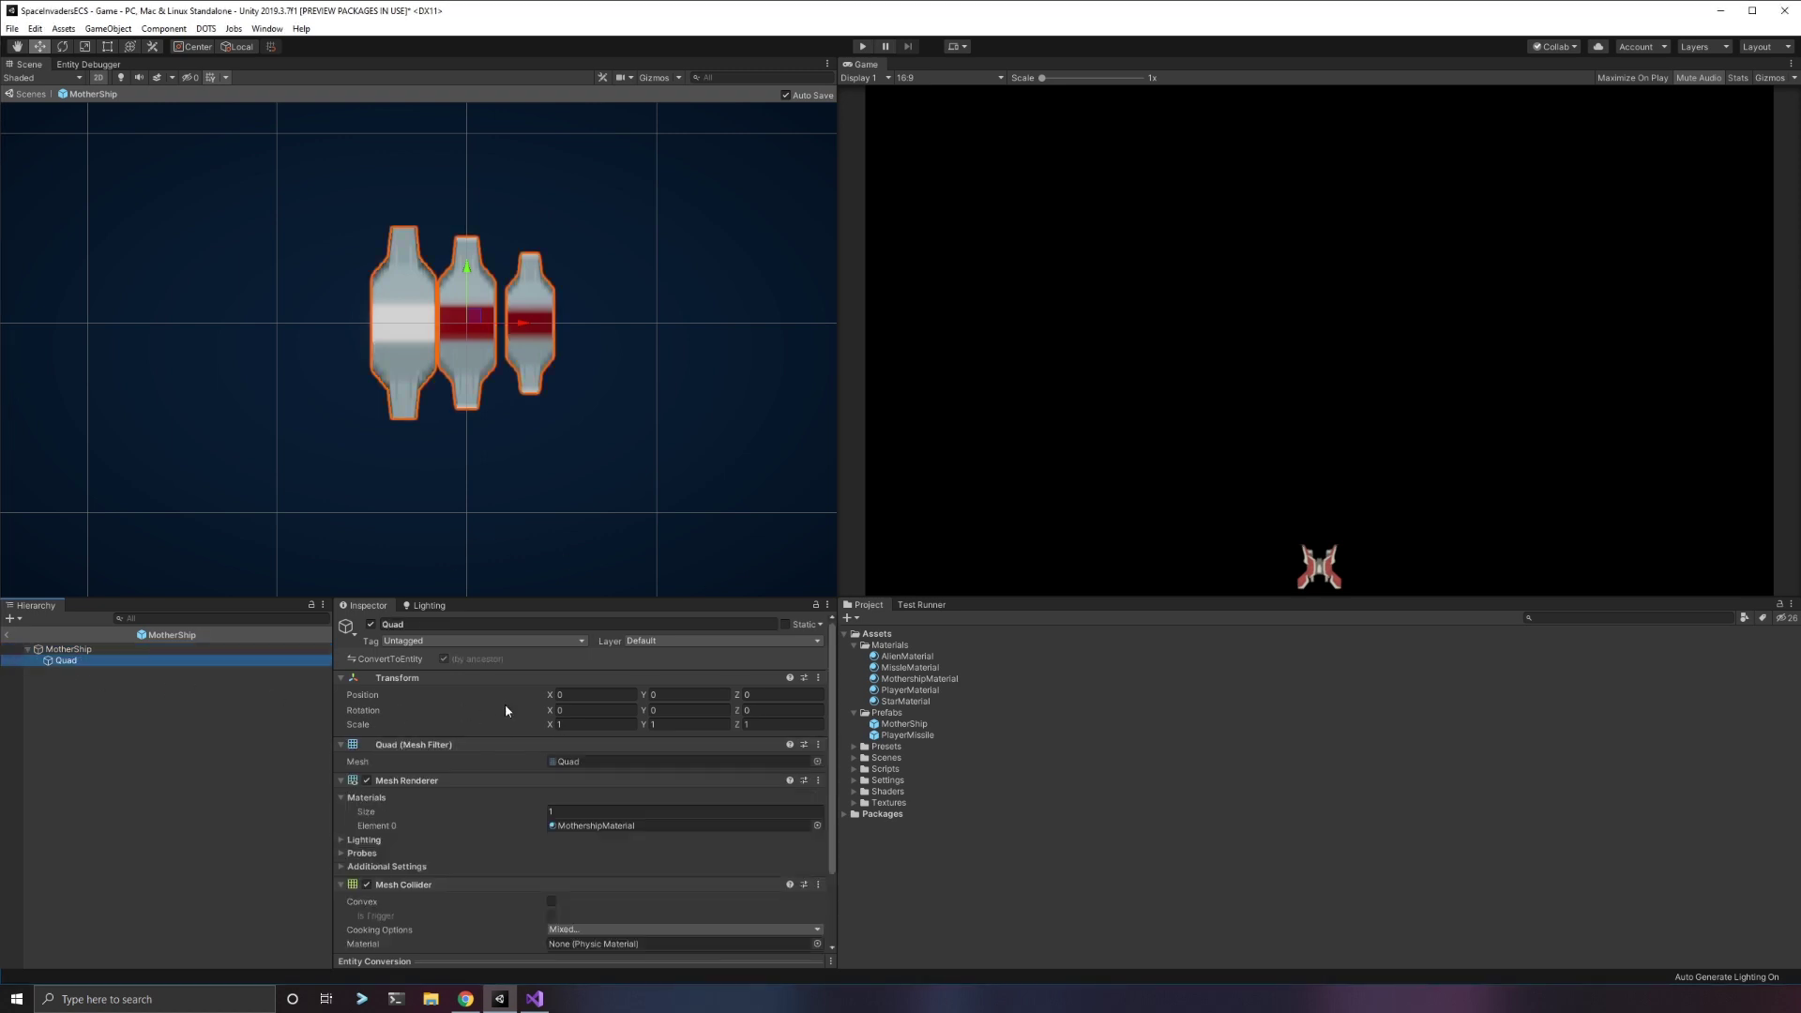
pyautogui.moveTo(549, 710); pyautogui.dragTo(661, 710)
pyautogui.hotkey('ctrl', 'z')
pyautogui.hotkey('ctrl', 'z')
pyautogui.click(249, 711)
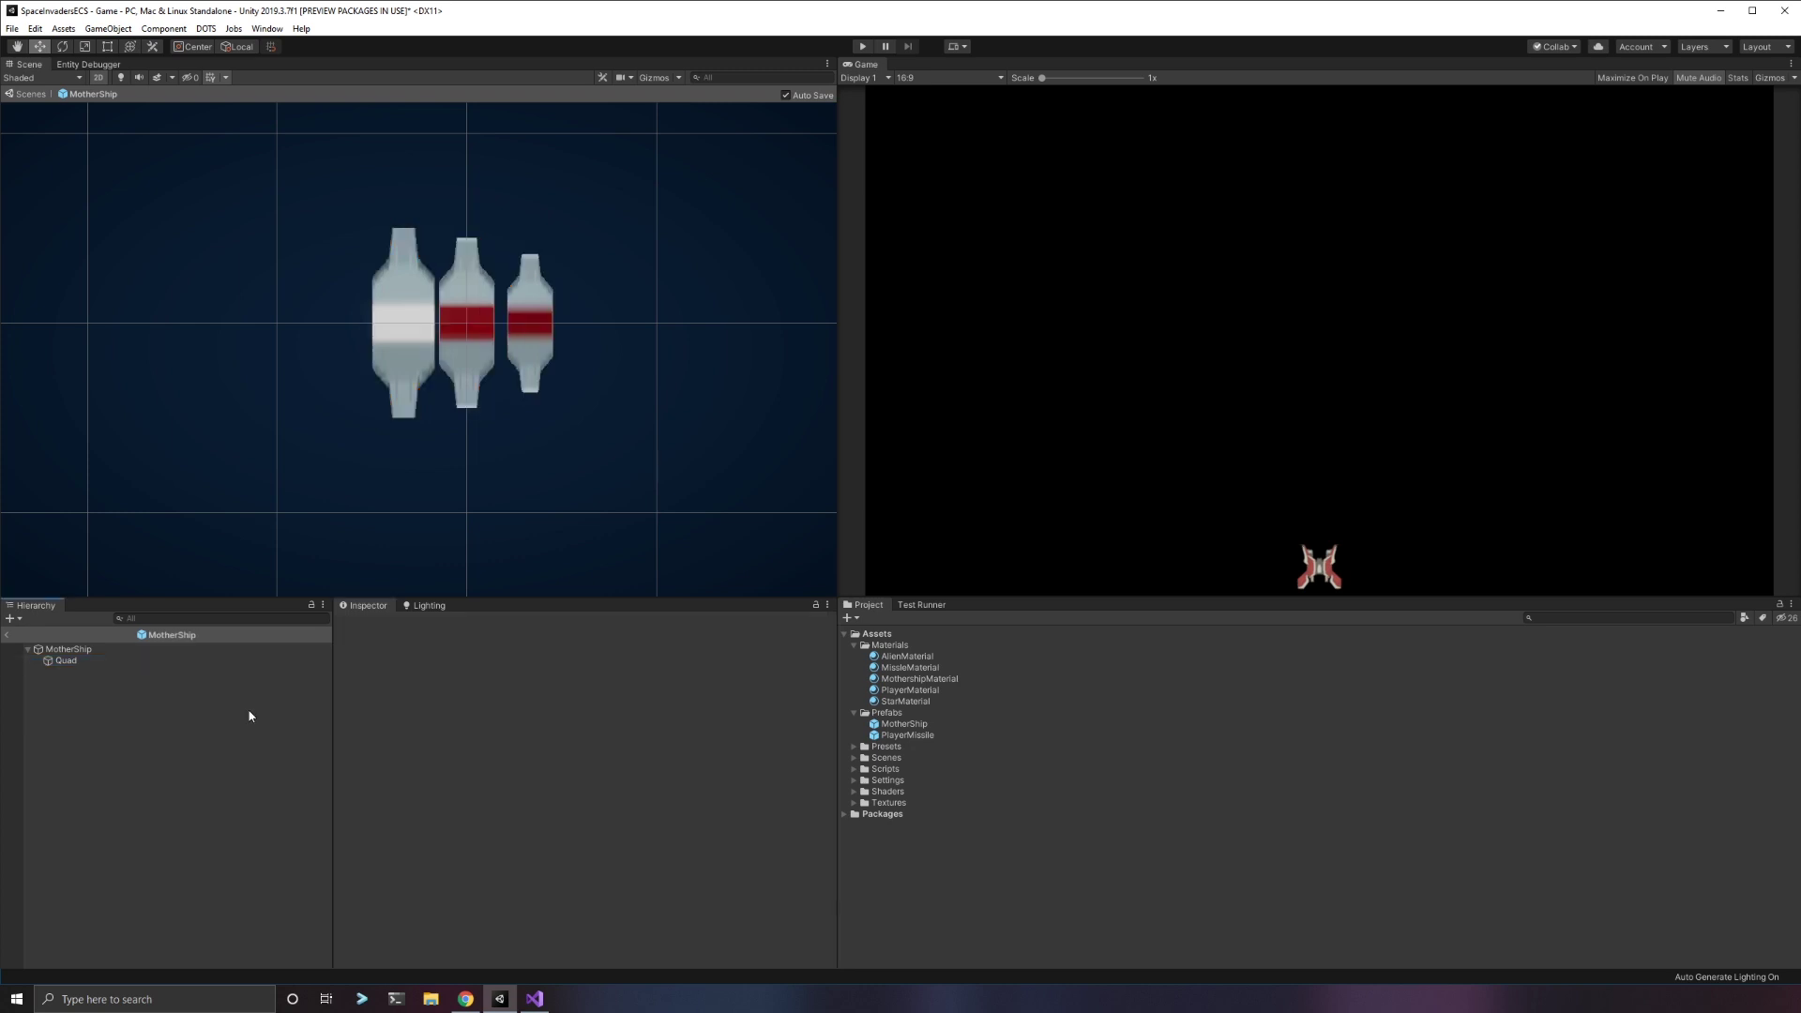
# Set the Quad's Y scale to 0.32.
pyautogui.click(128, 651)
pyautogui.click(126, 660)
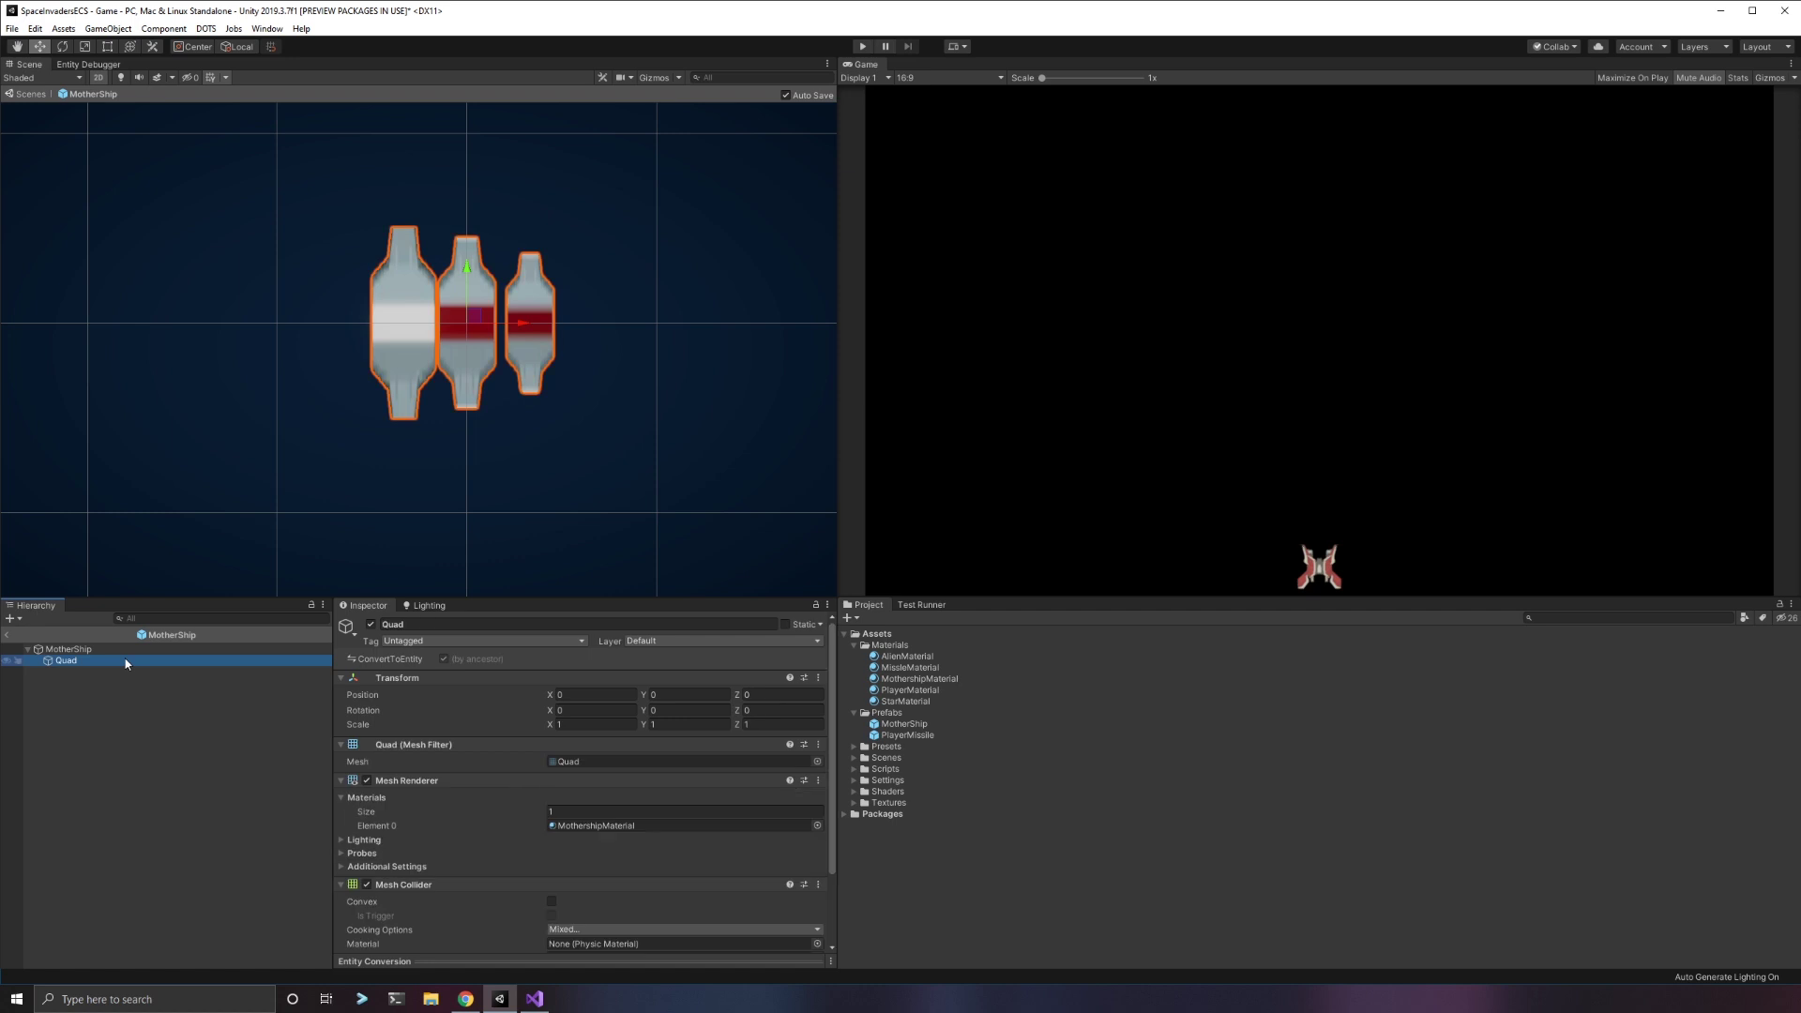
pyautogui.click(663, 725)
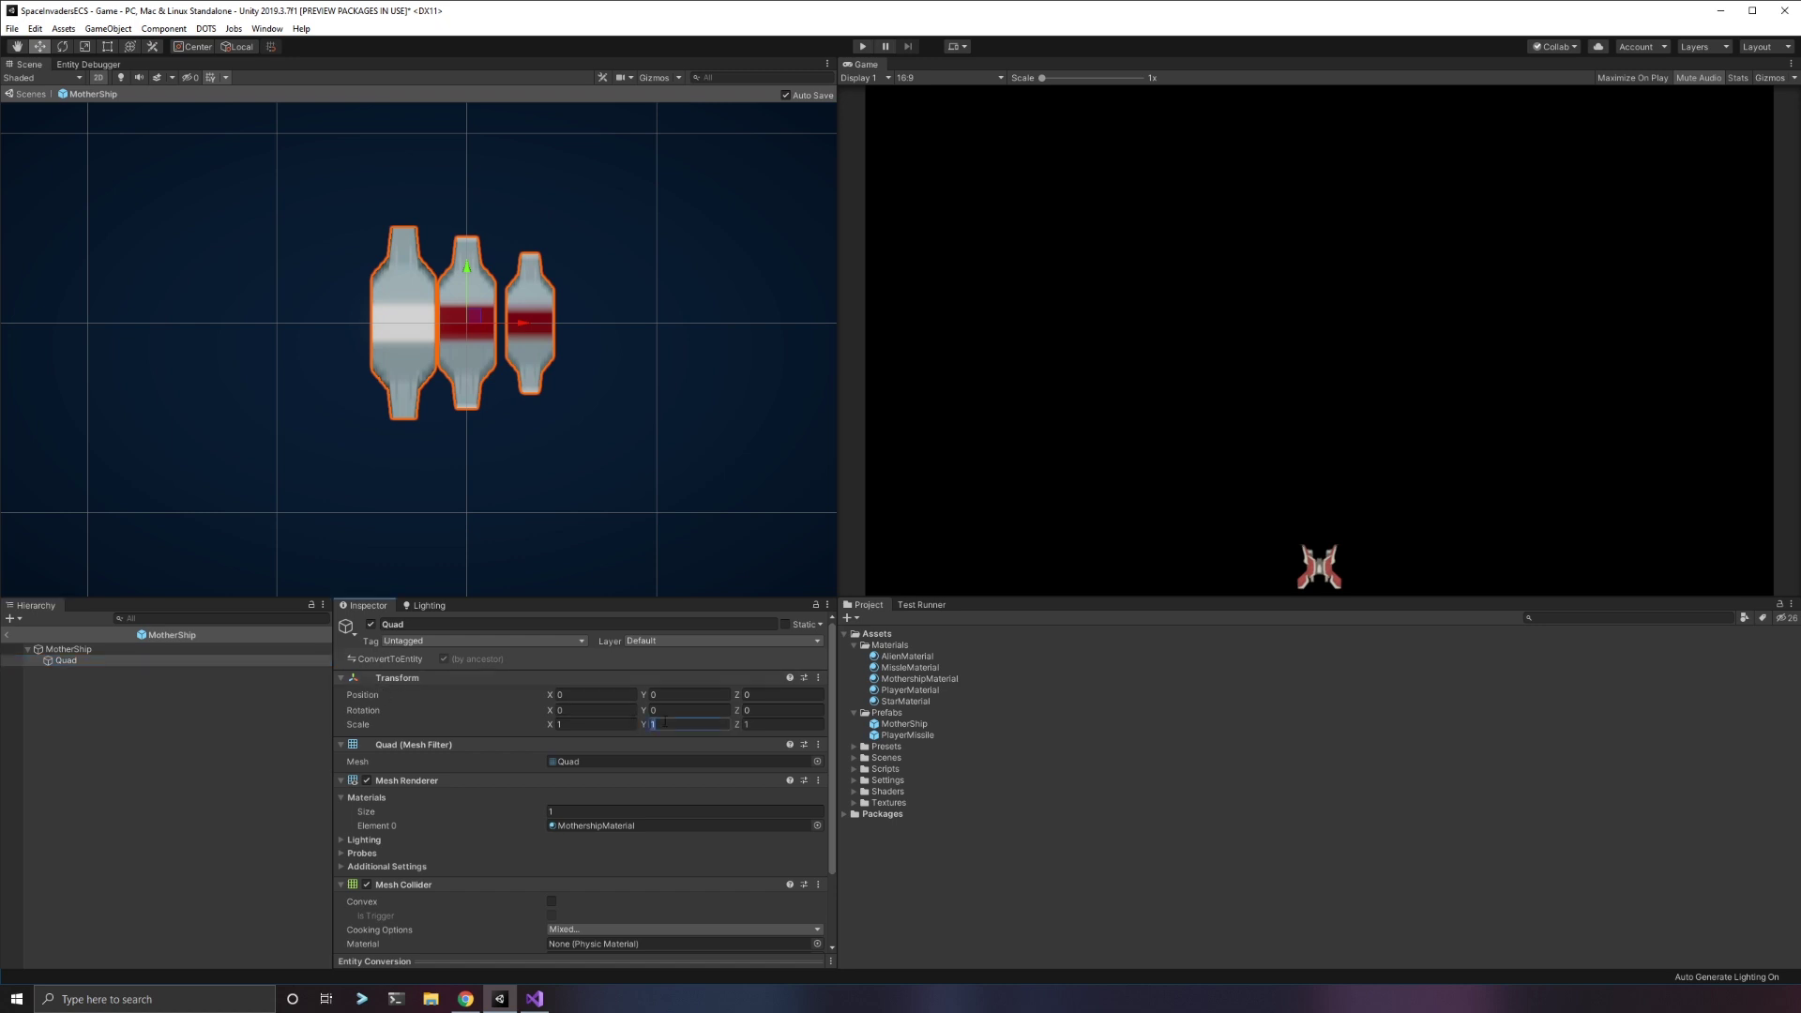
pyautogui.write('0.32')
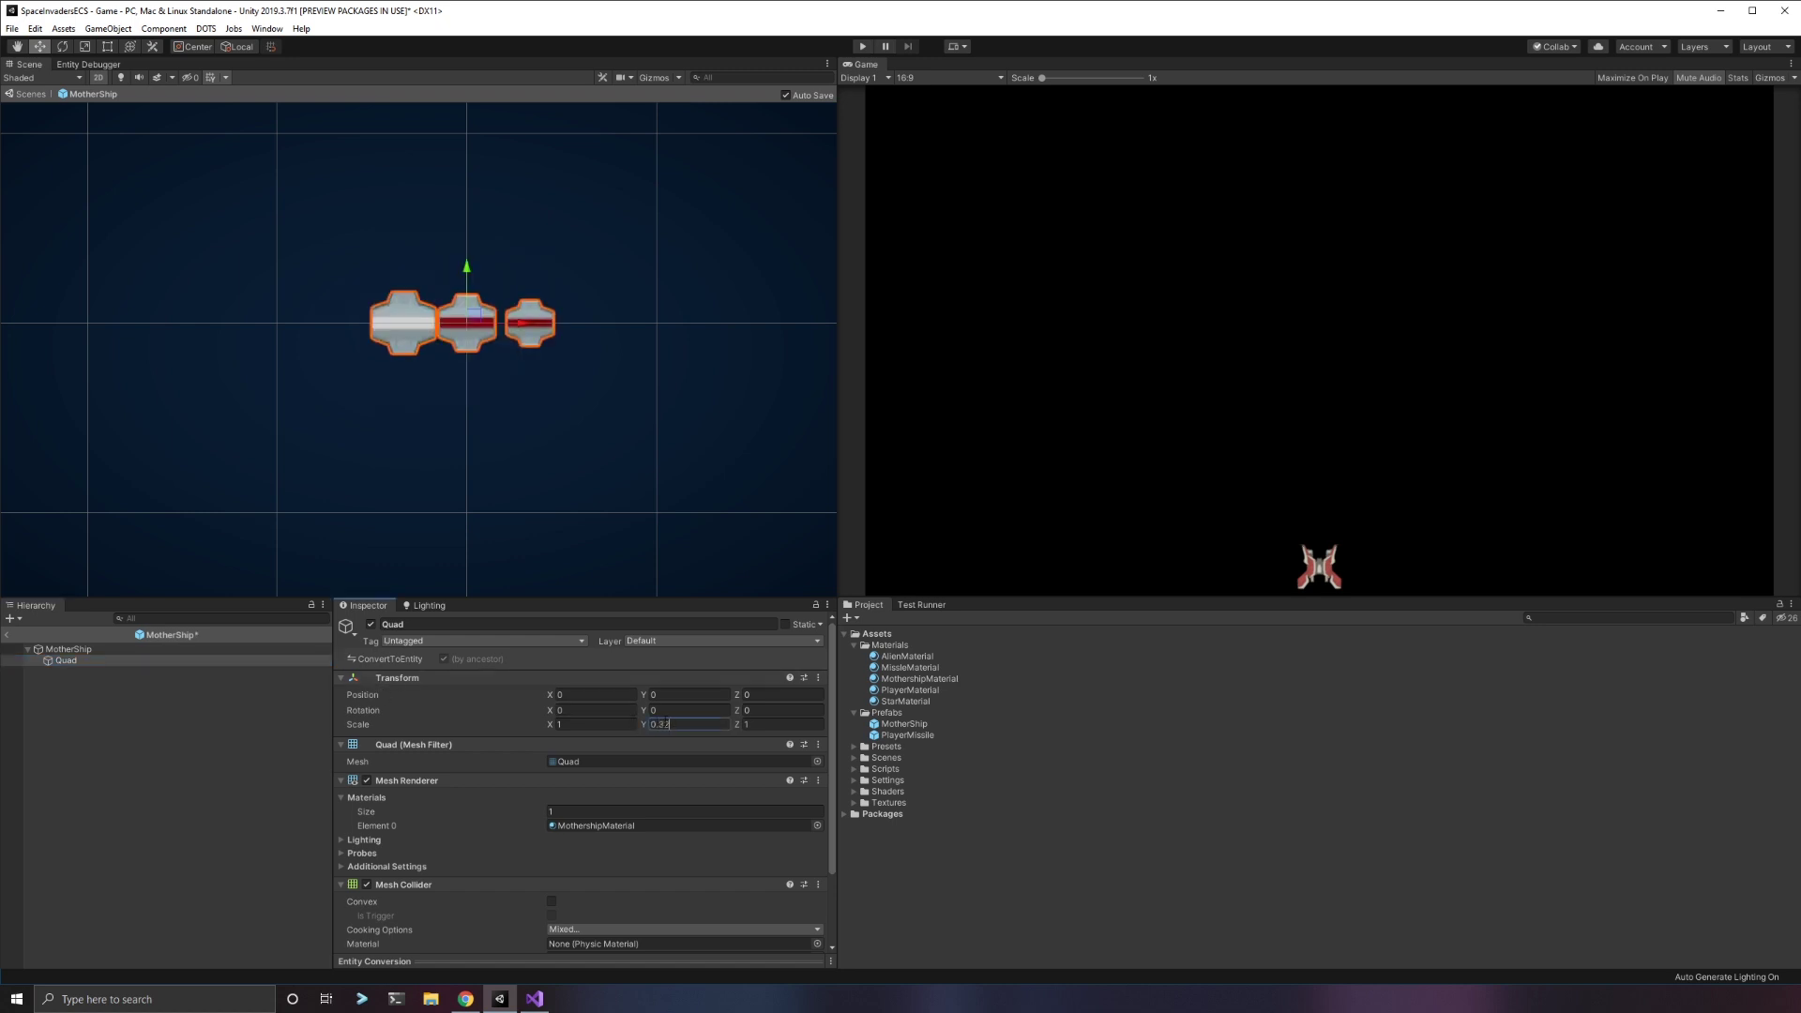
pyautogui.click(197, 755)
pyautogui.click(61, 649)
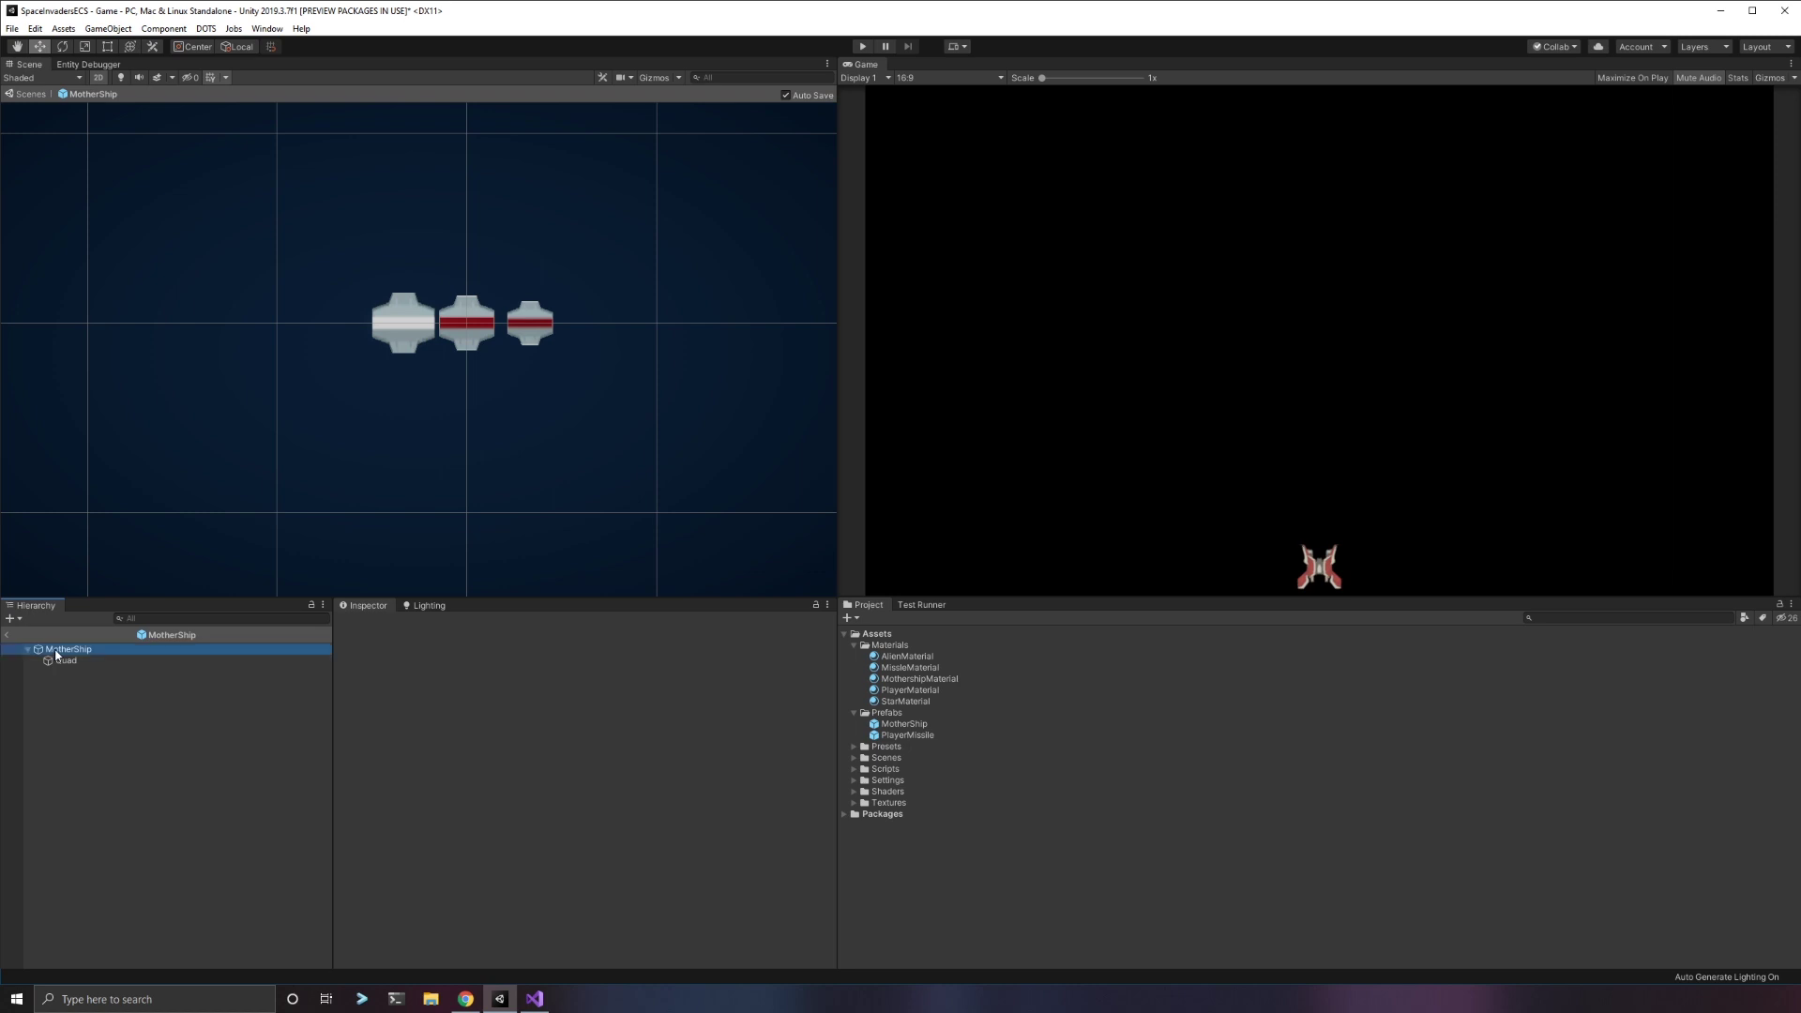
pyautogui.click(67, 661)
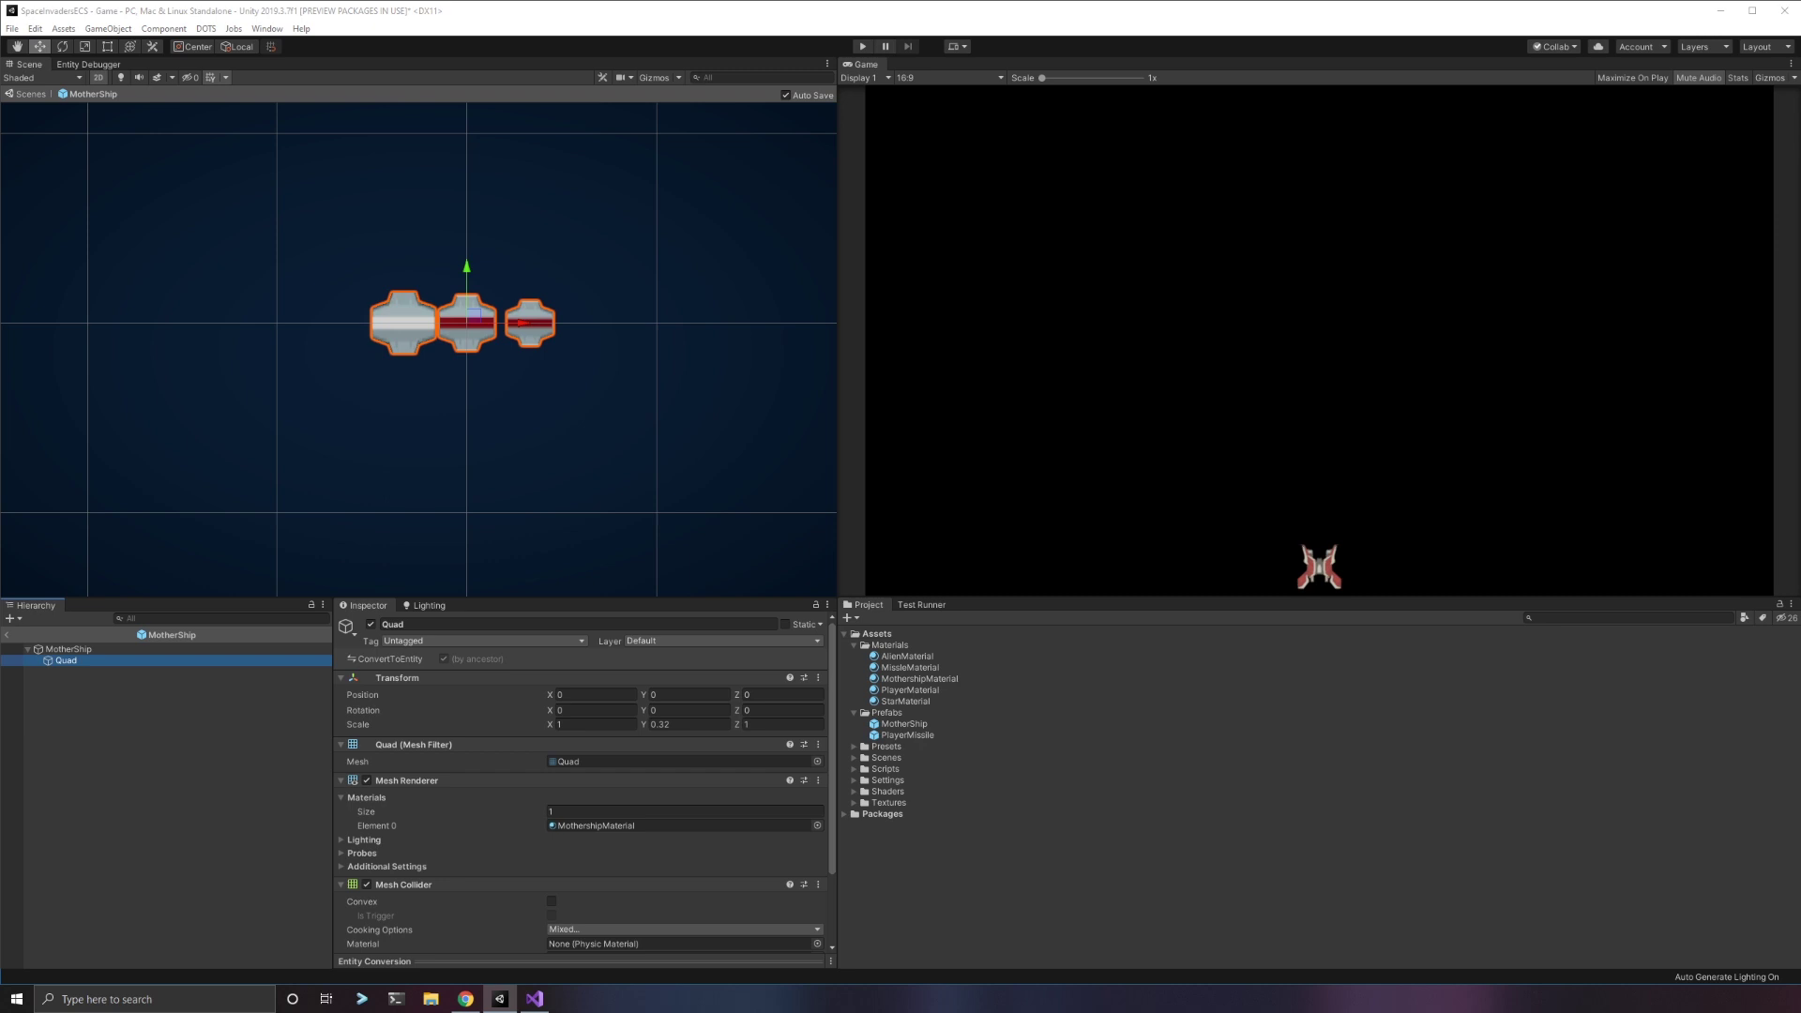
pyautogui.click(691, 725)
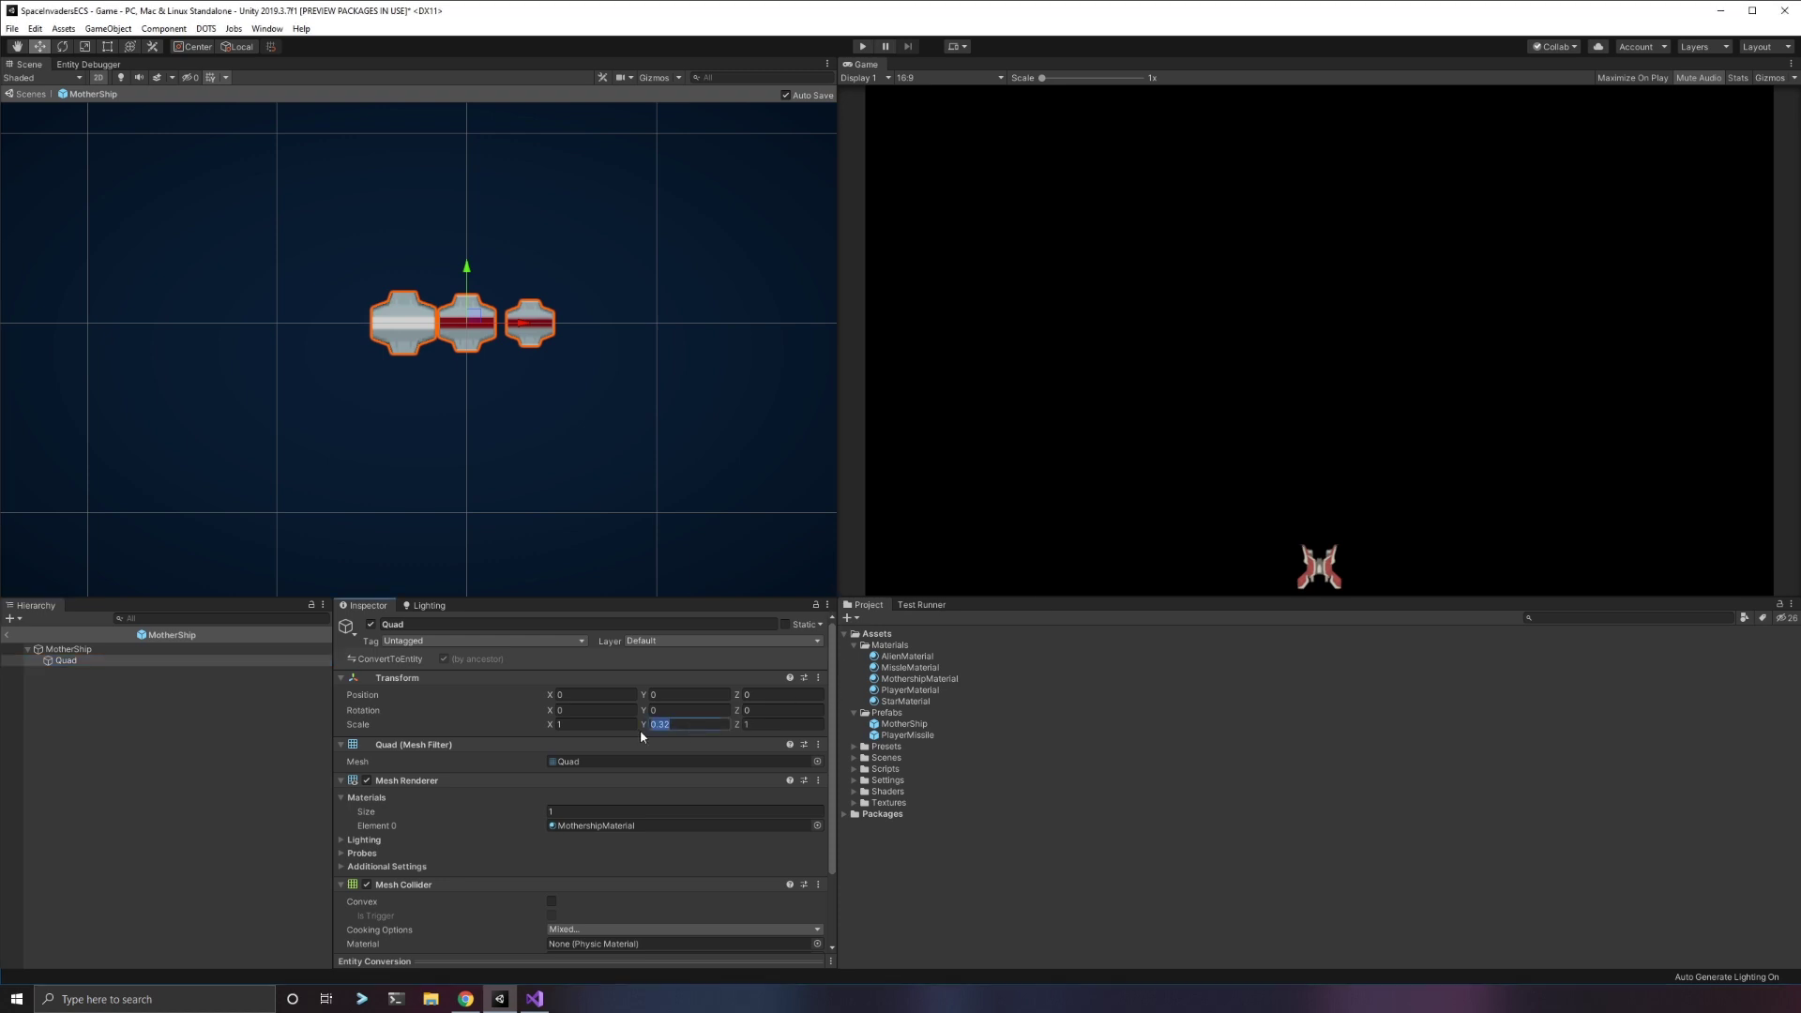
pyautogui.moveTo(643, 731); pyautogui.dragTo(641, 731)
pyautogui.hotkey('ctrl', 'z')
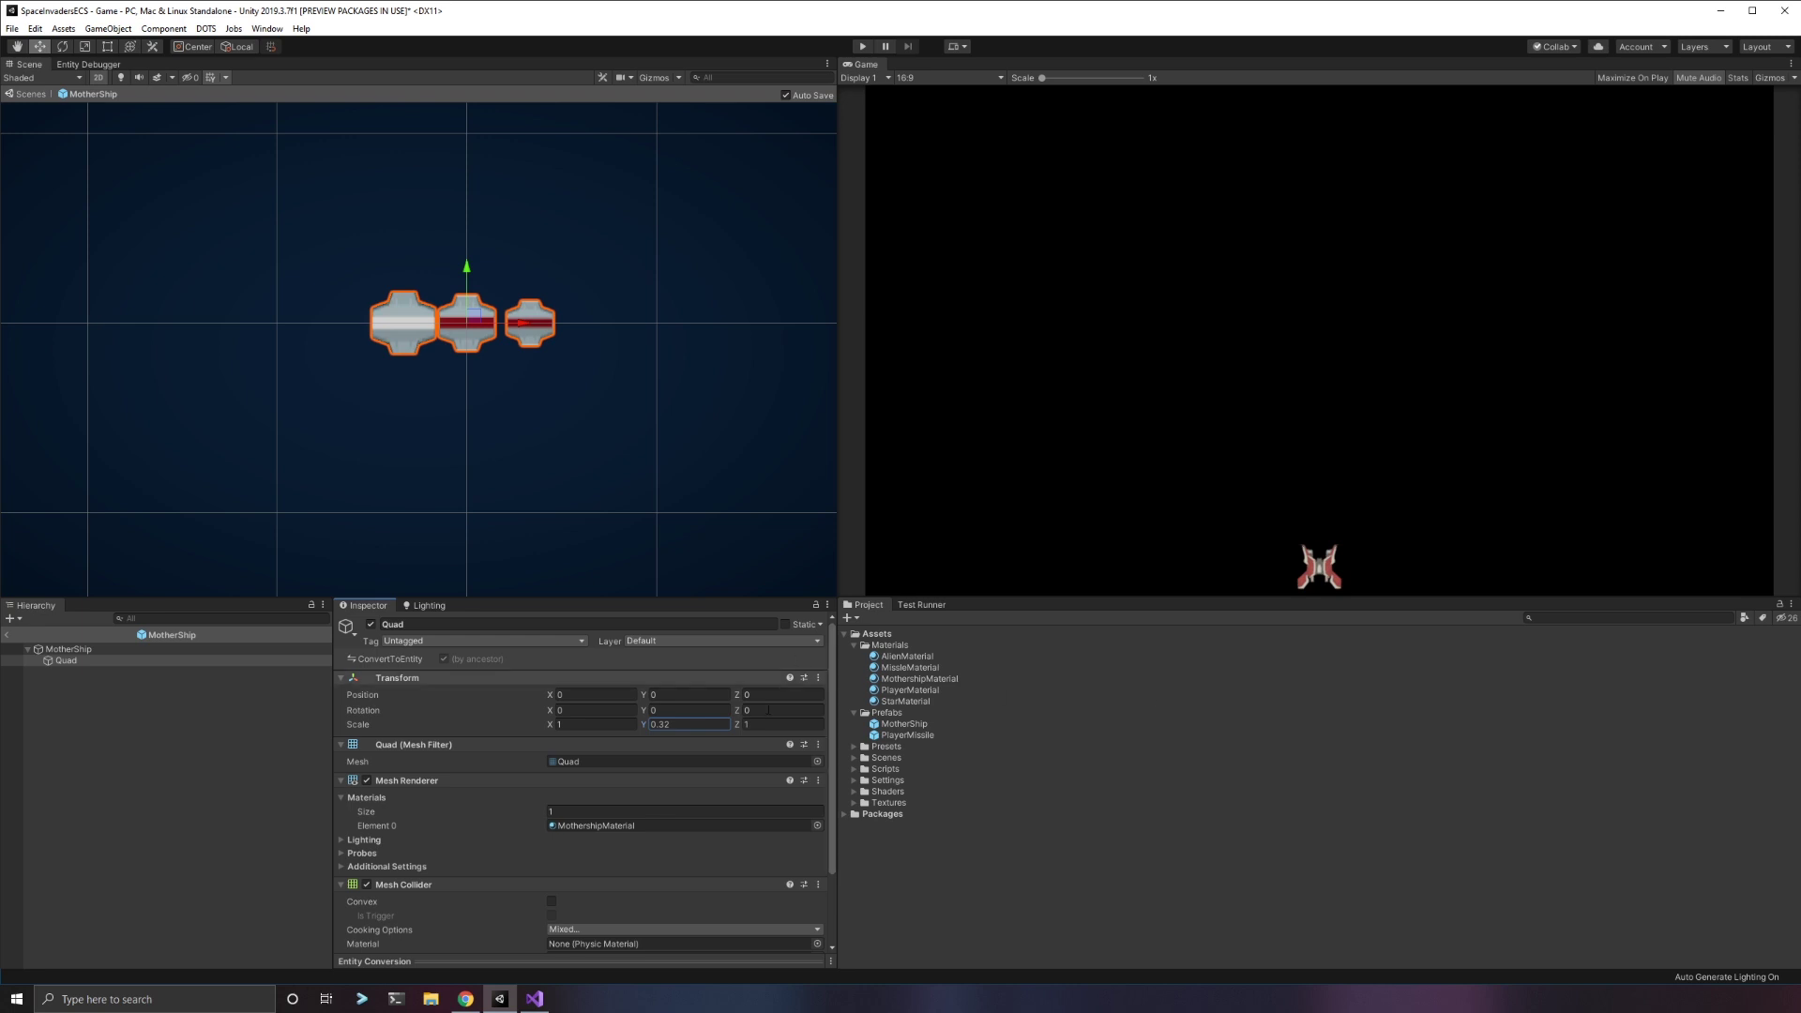
# Change the shader of MothershipMaterial to Shader Graphs/SpriteAnimator.
pyautogui.click(903, 679)
pyautogui.click(470, 638)
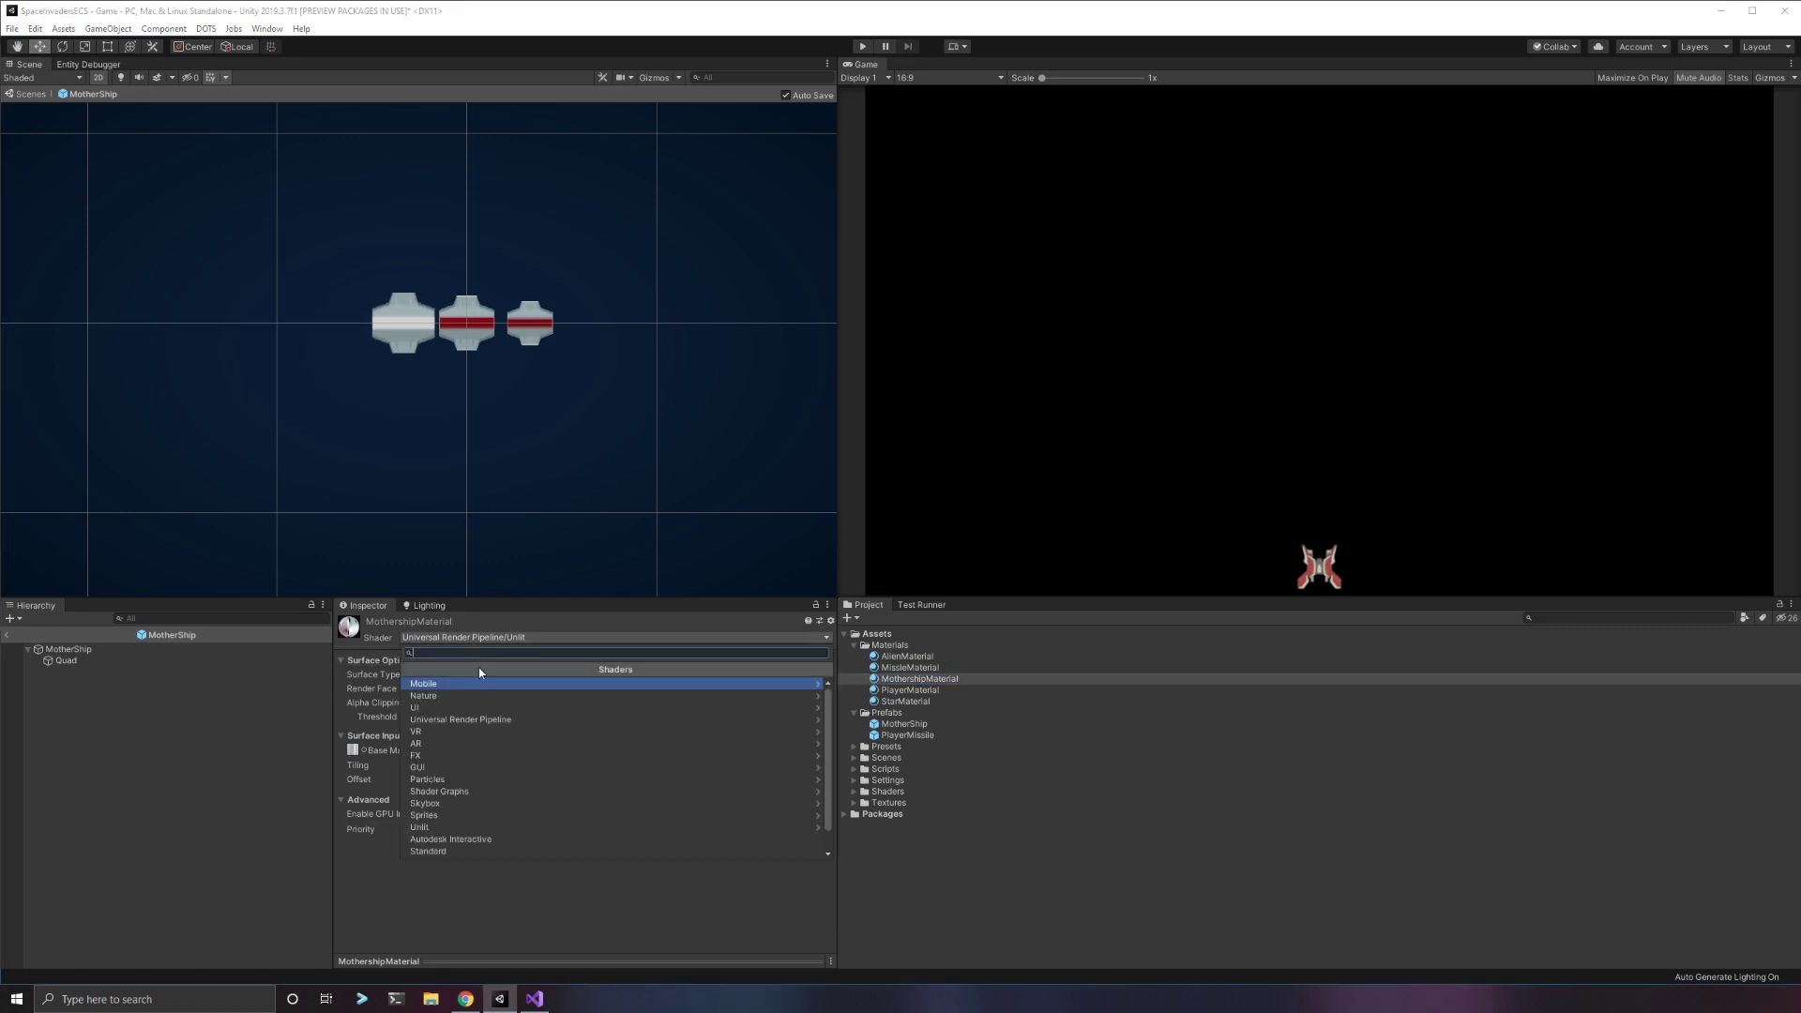
pyautogui.write('Anim')
pyautogui.press('Down')
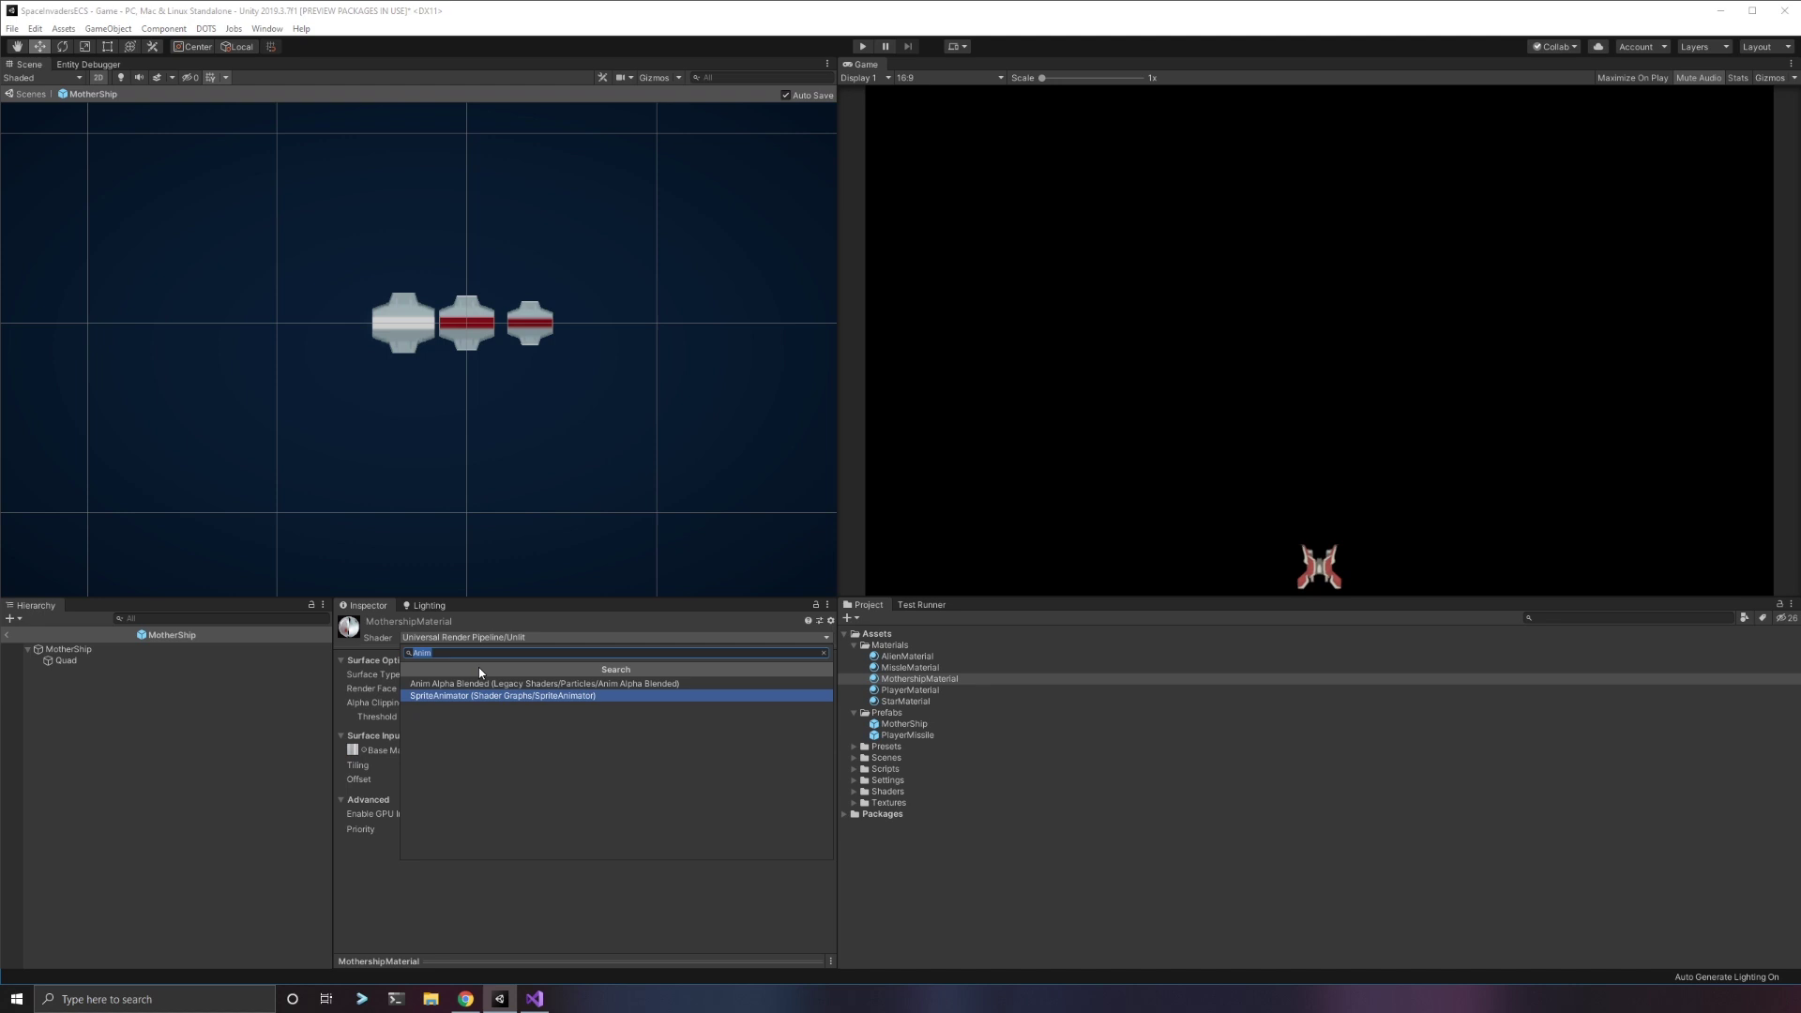
pyautogui.press('Return')
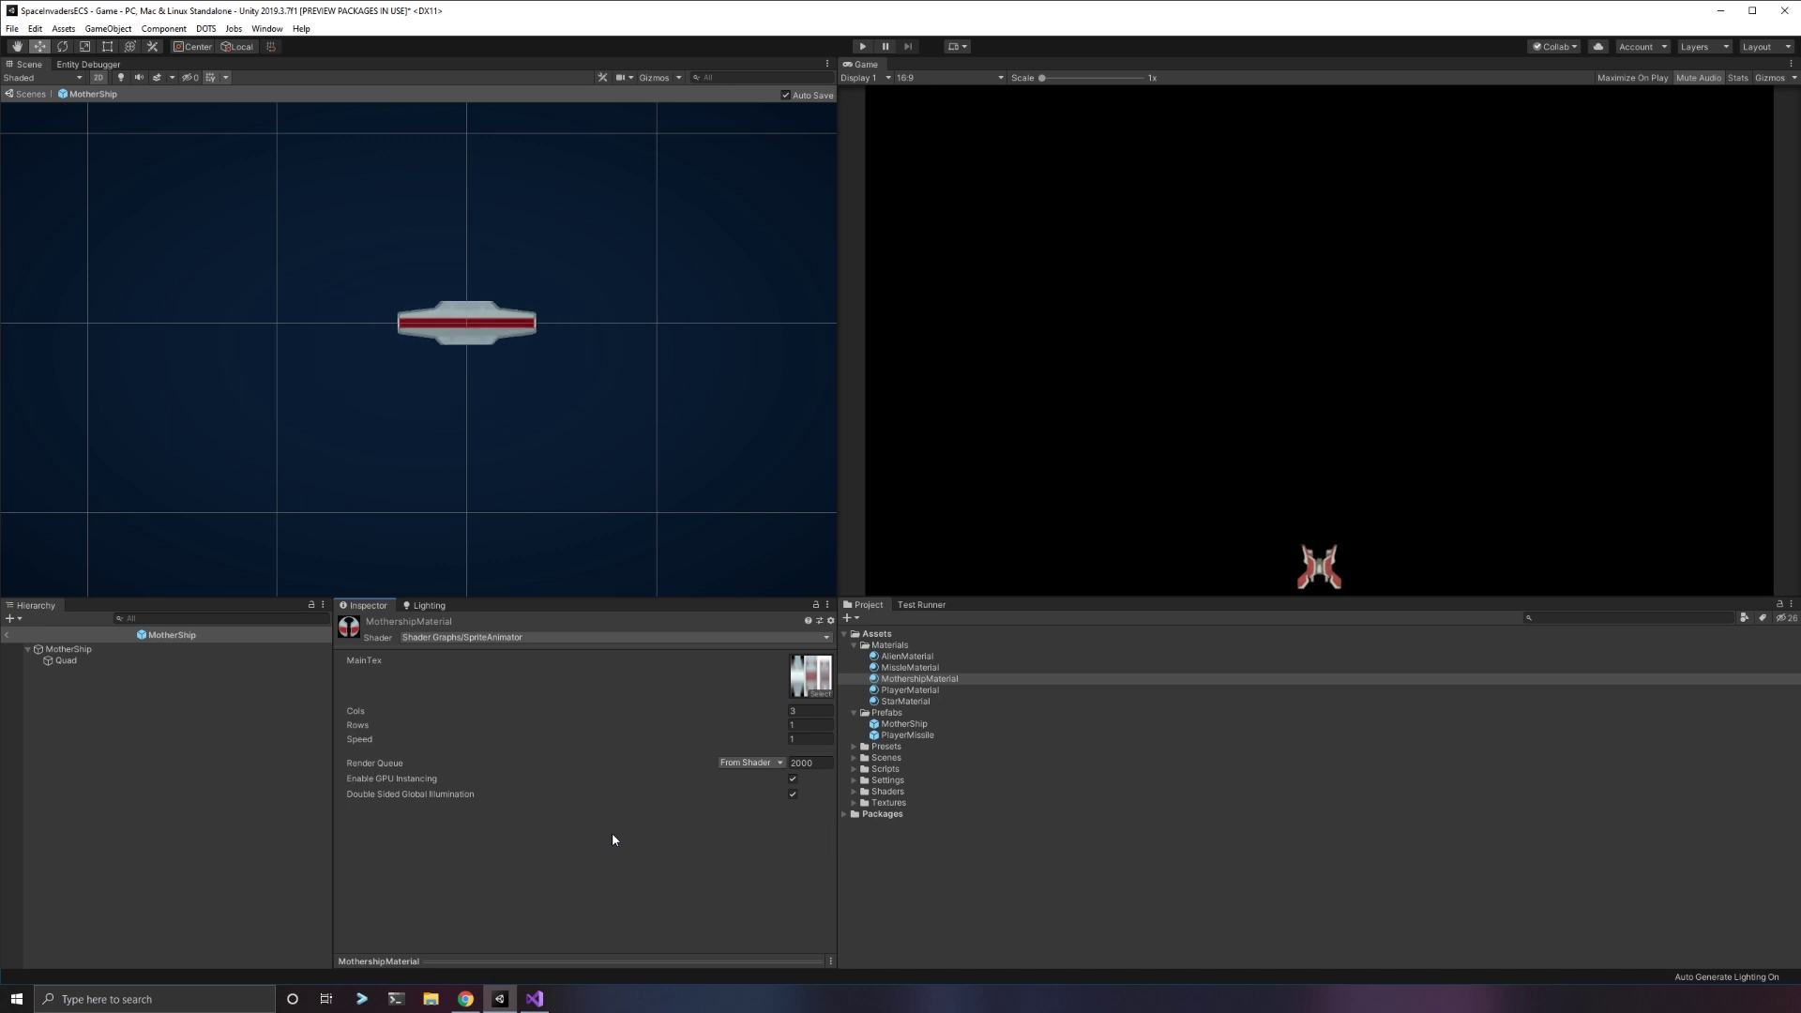
# Set the Speed of MothershipMaterial to 5 and select the Quad child of MotherShip.
pyautogui.click(811, 712)
pyautogui.click(808, 726)
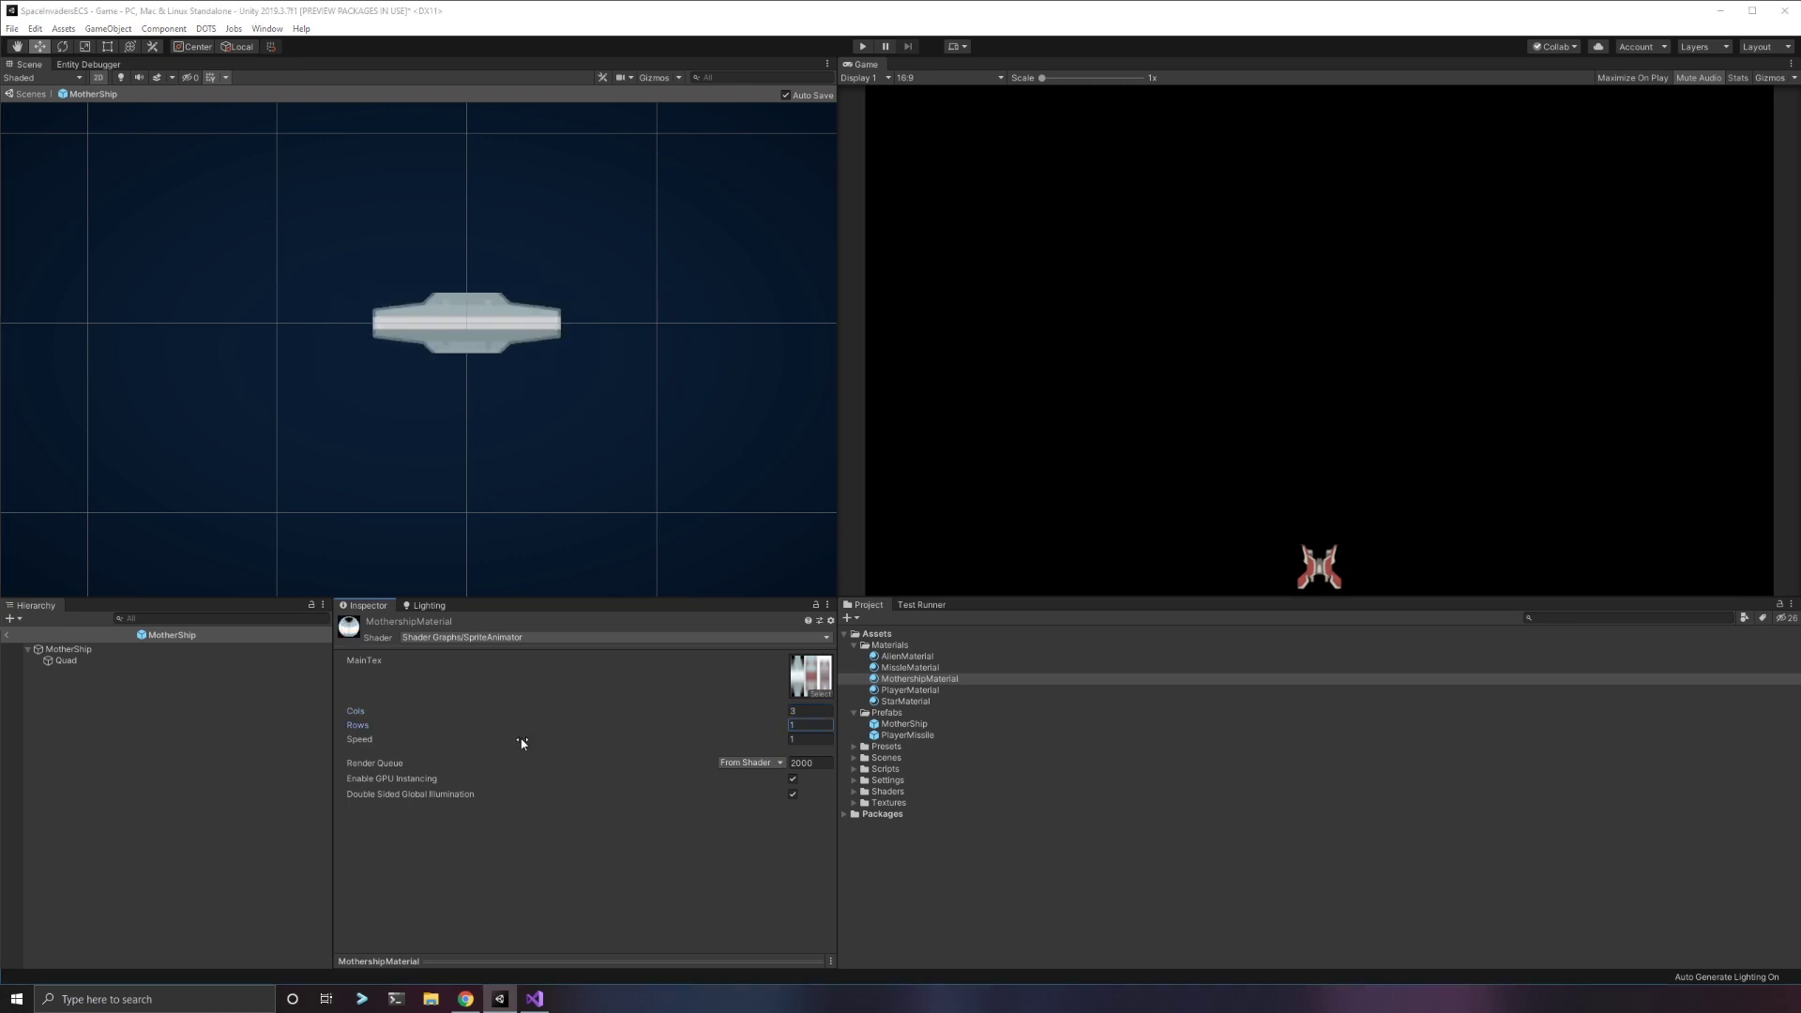
pyautogui.click(771, 742)
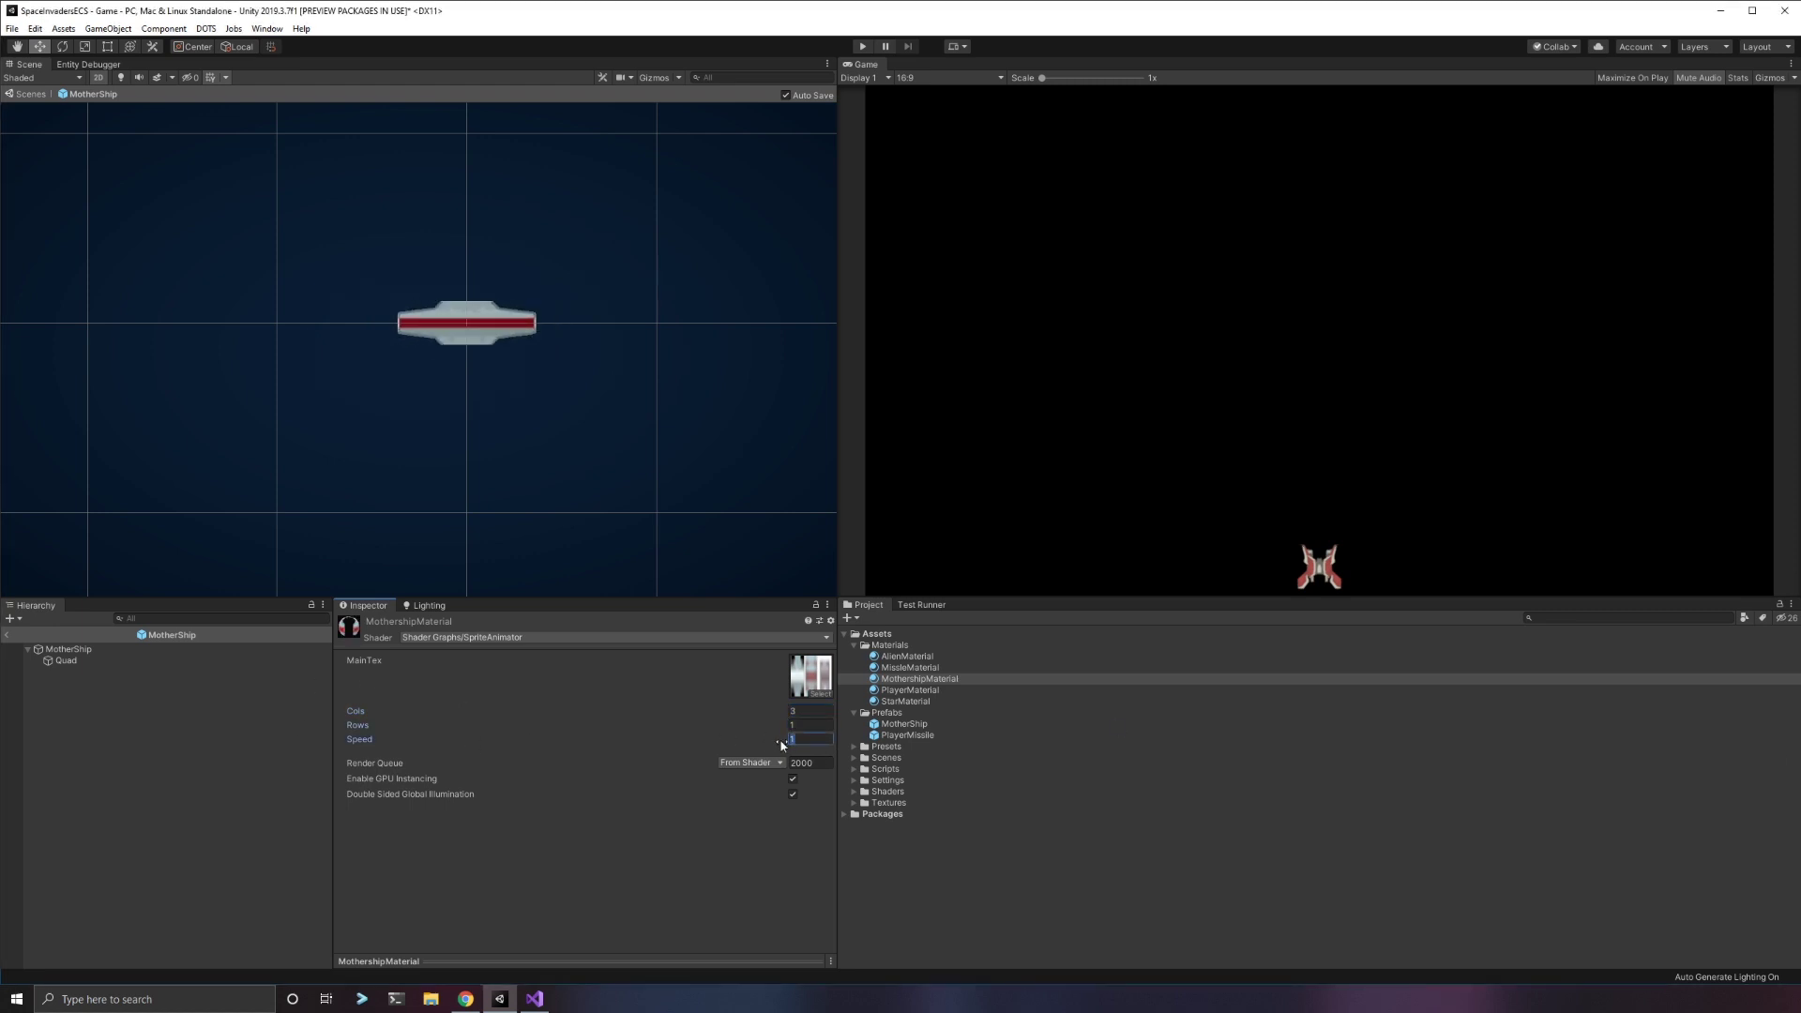
pyautogui.write('5')
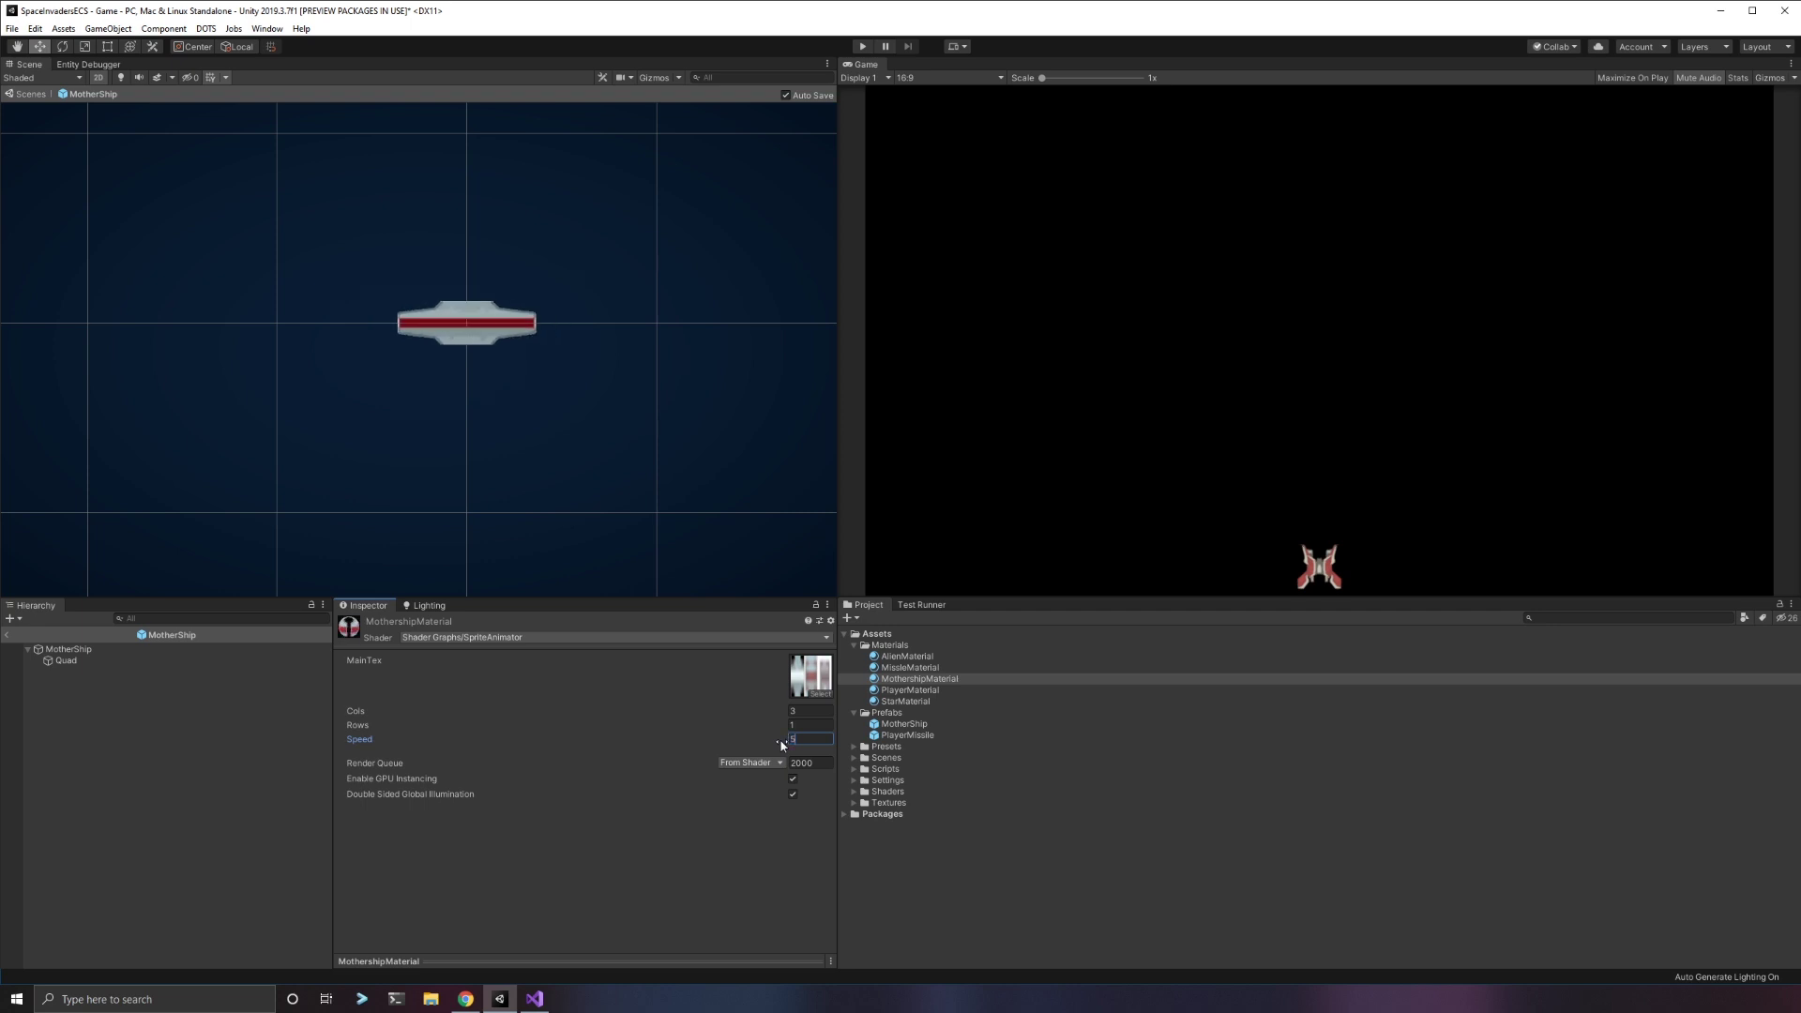
pyautogui.click(683, 884)
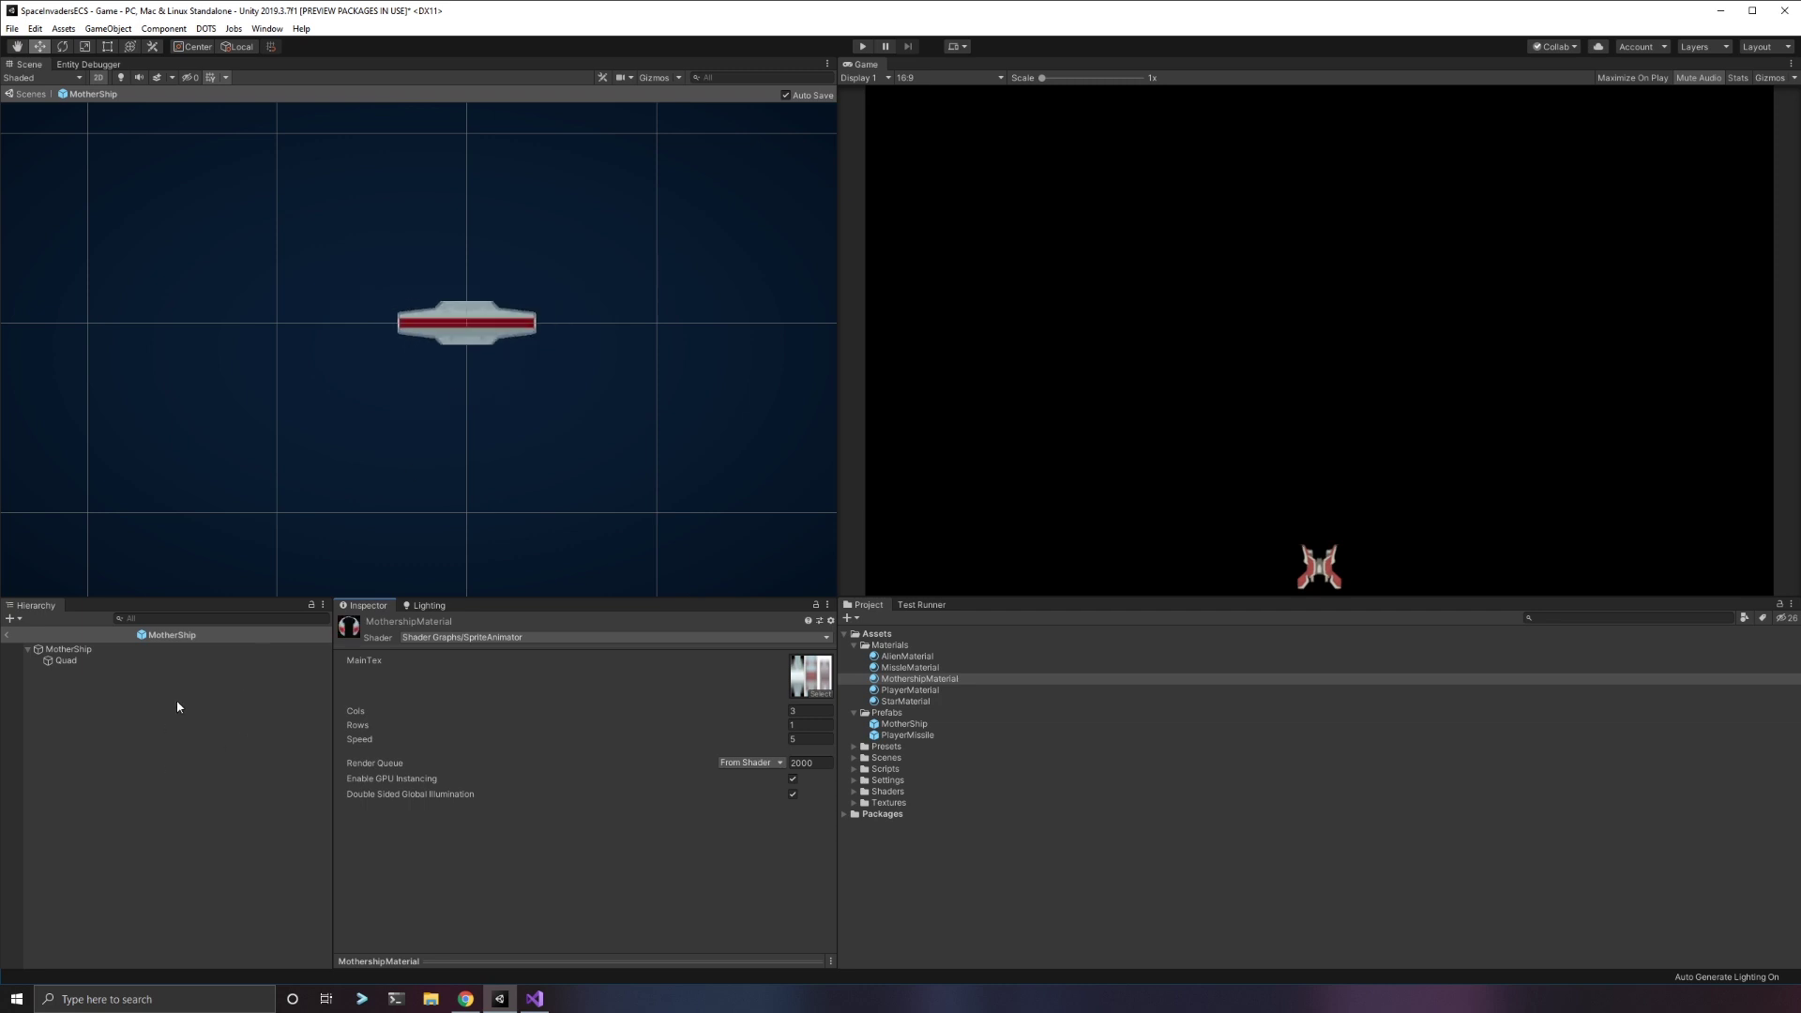
pyautogui.click(60, 662)
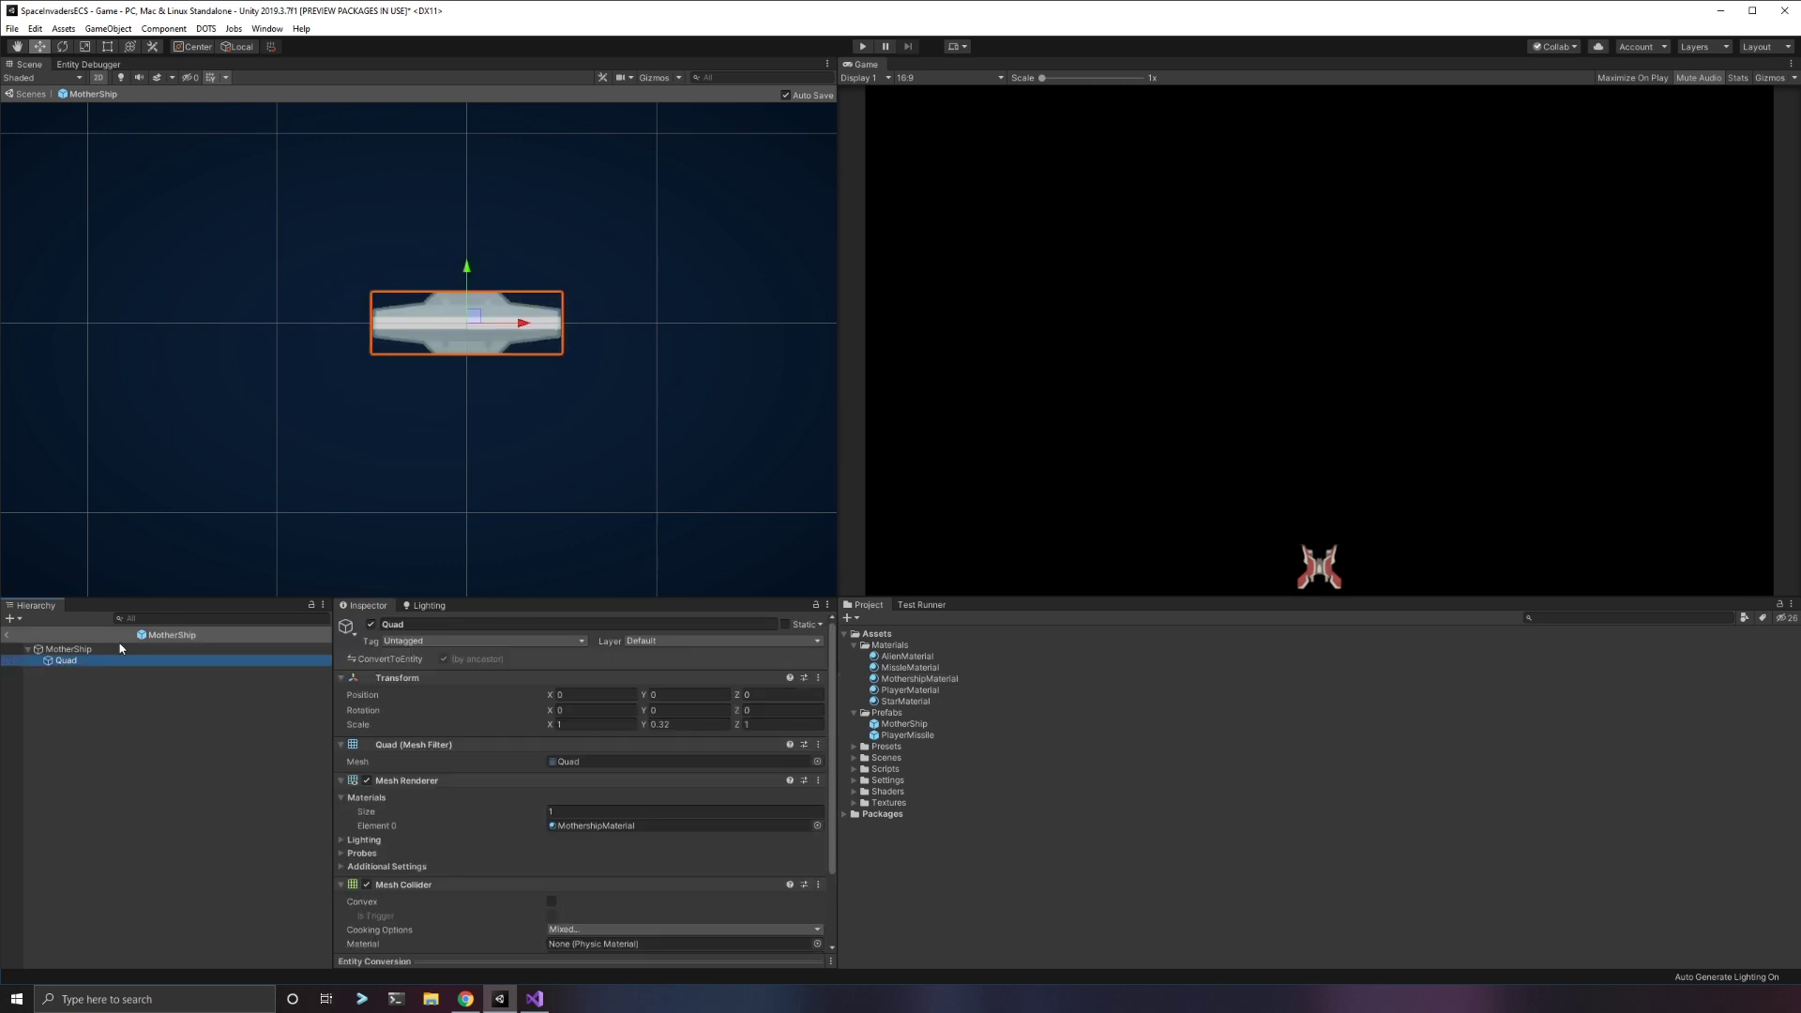